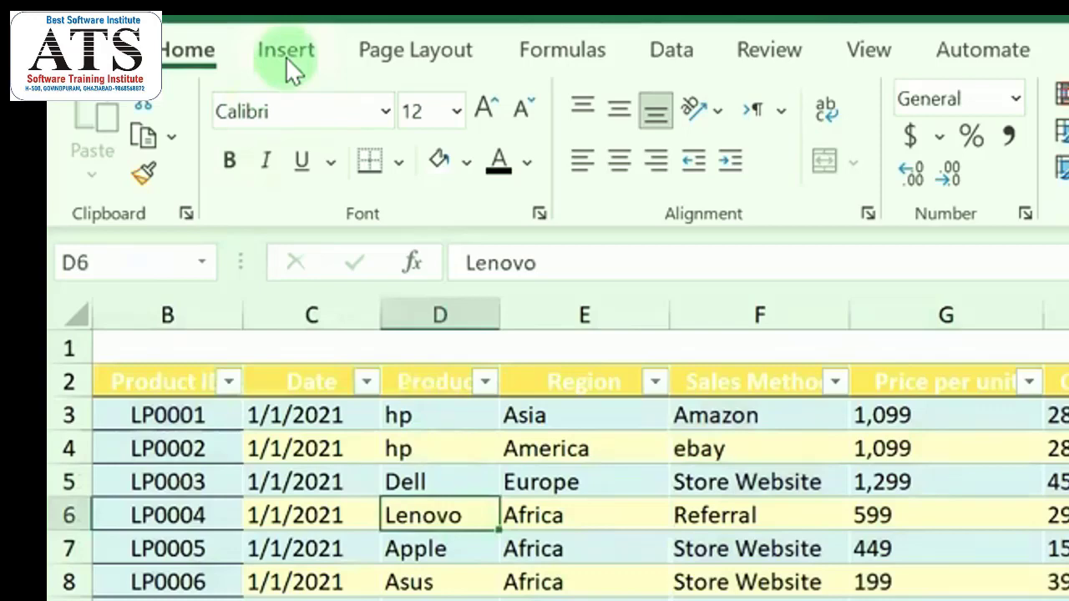
- Create a PivotTable from Table6 on a new worksheet
click(287, 52)
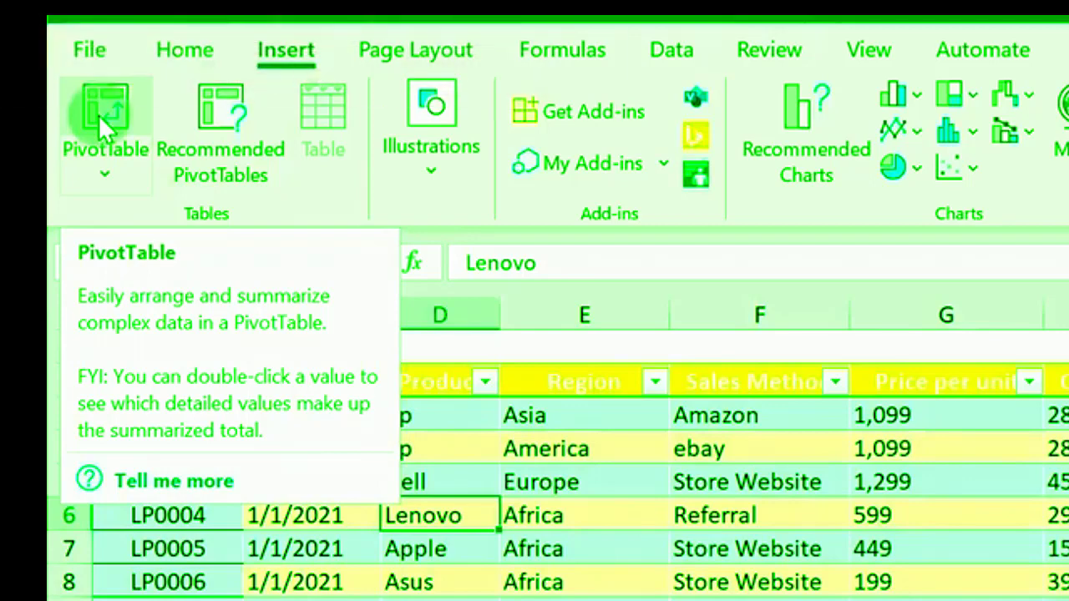
click(104, 125)
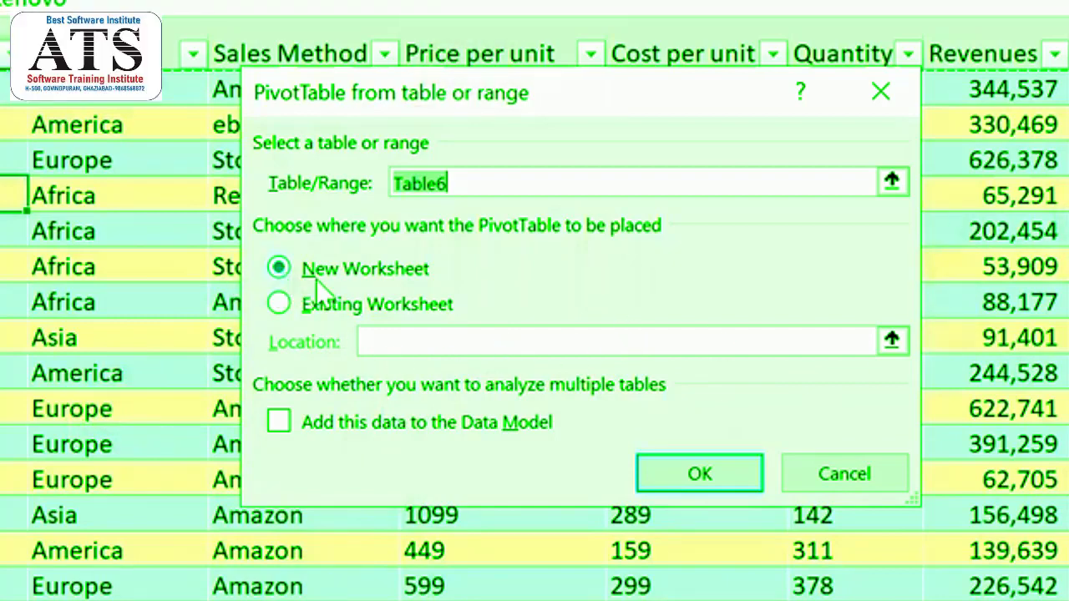
click(700, 472)
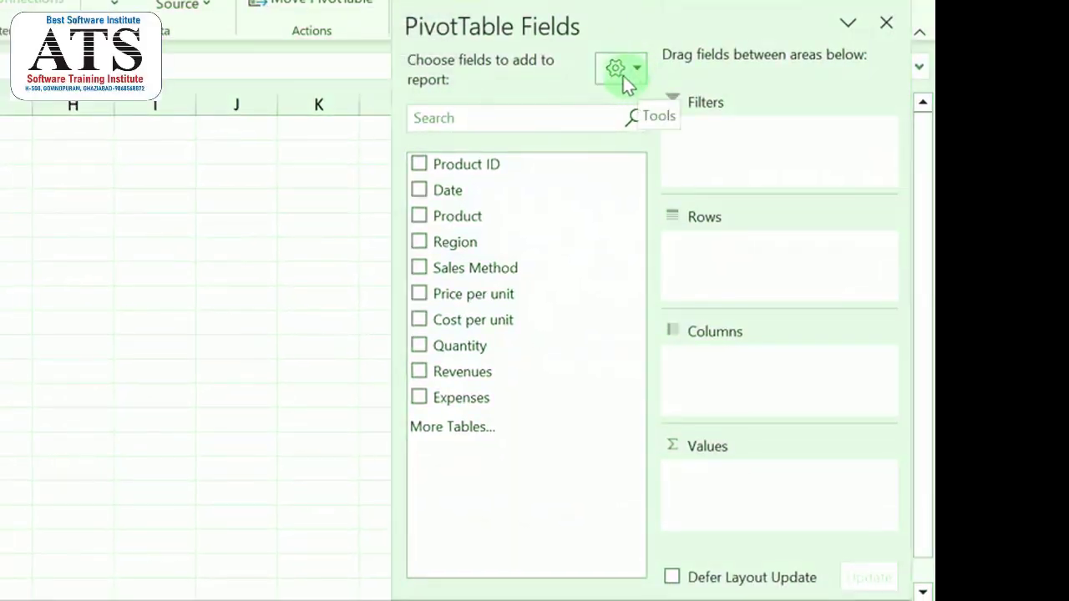
- Try the stacked and fields-only layouts of the PivotTable Fields pane, returning it to the side-by-side layout
click(634, 74)
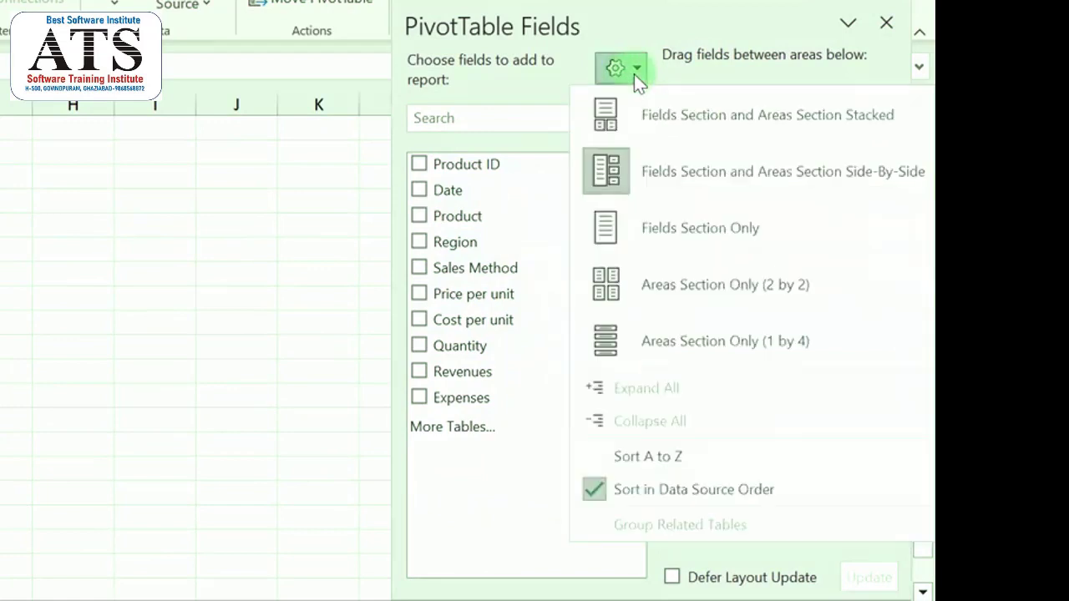
click(637, 115)
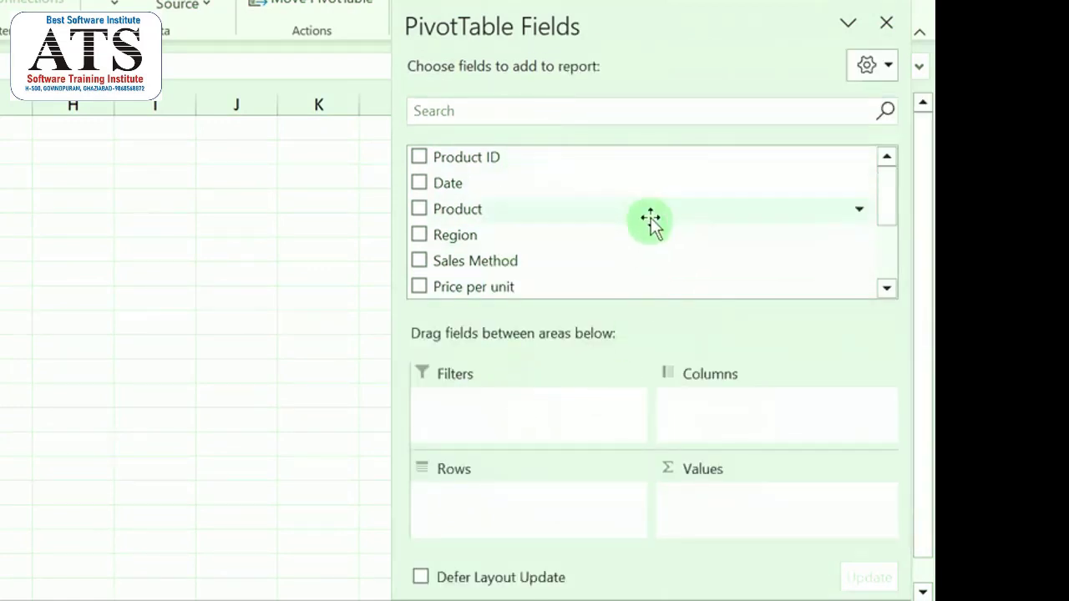
click(867, 66)
click(660, 226)
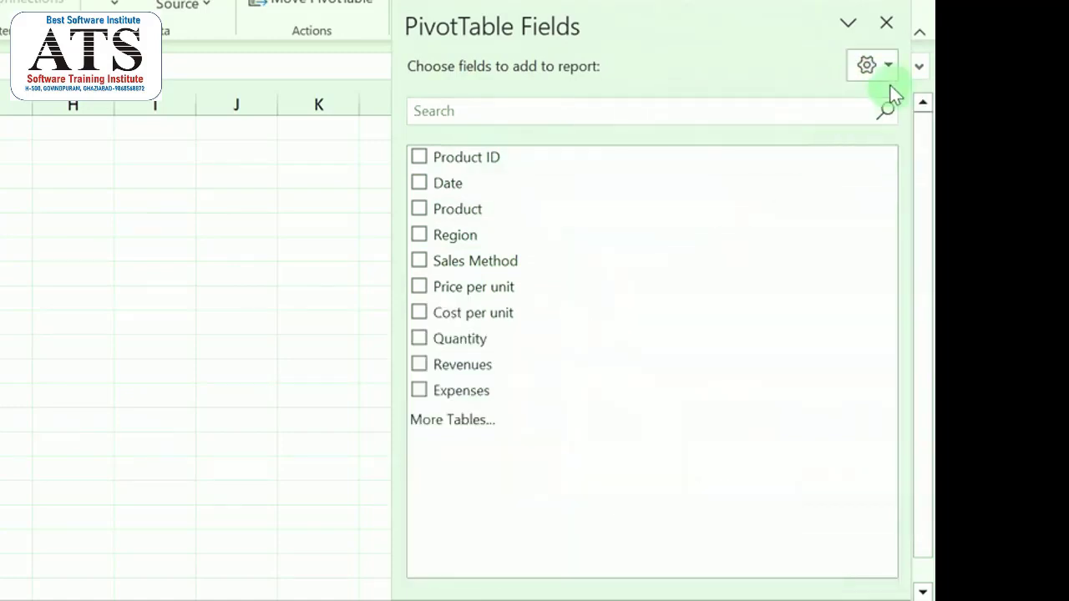
click(869, 67)
click(619, 173)
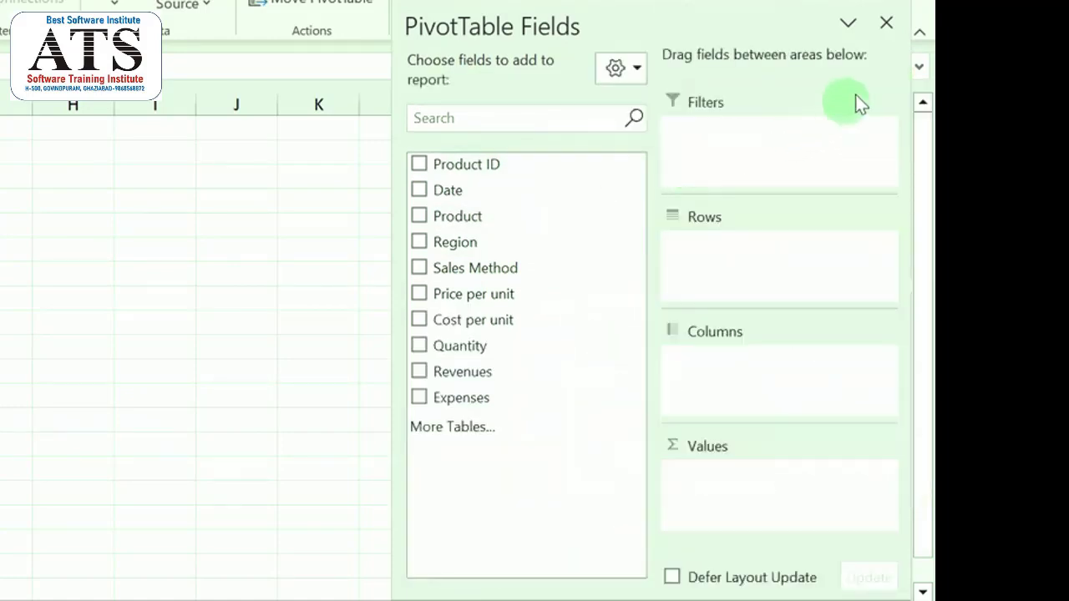
click(622, 68)
click(633, 125)
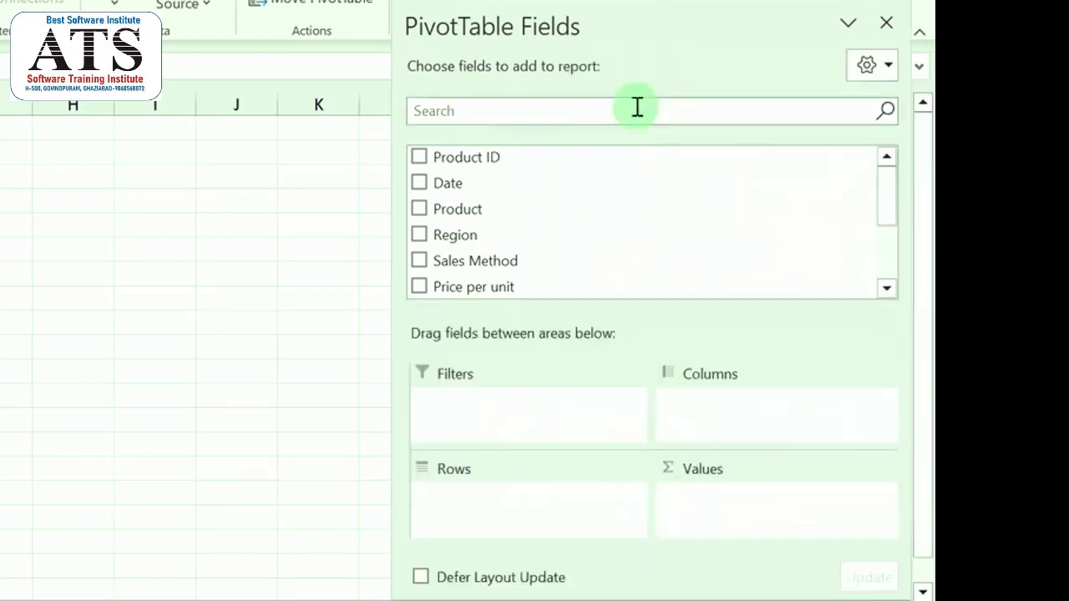
click(869, 66)
click(700, 185)
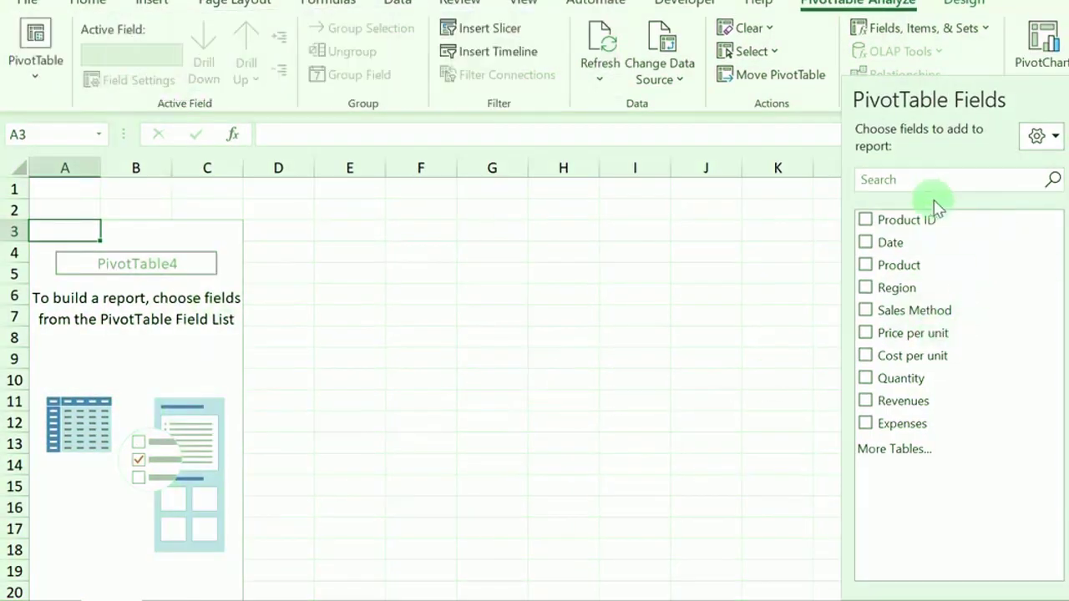
- Build the PivotTable with Revenues as the summed value and Product as the row field
click(562, 321)
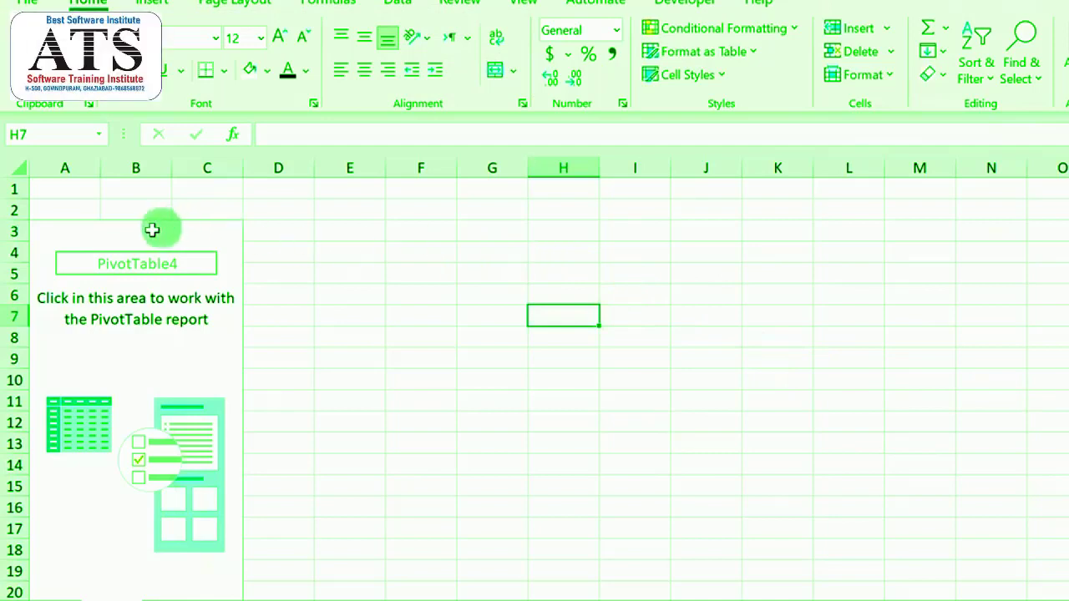
click(115, 232)
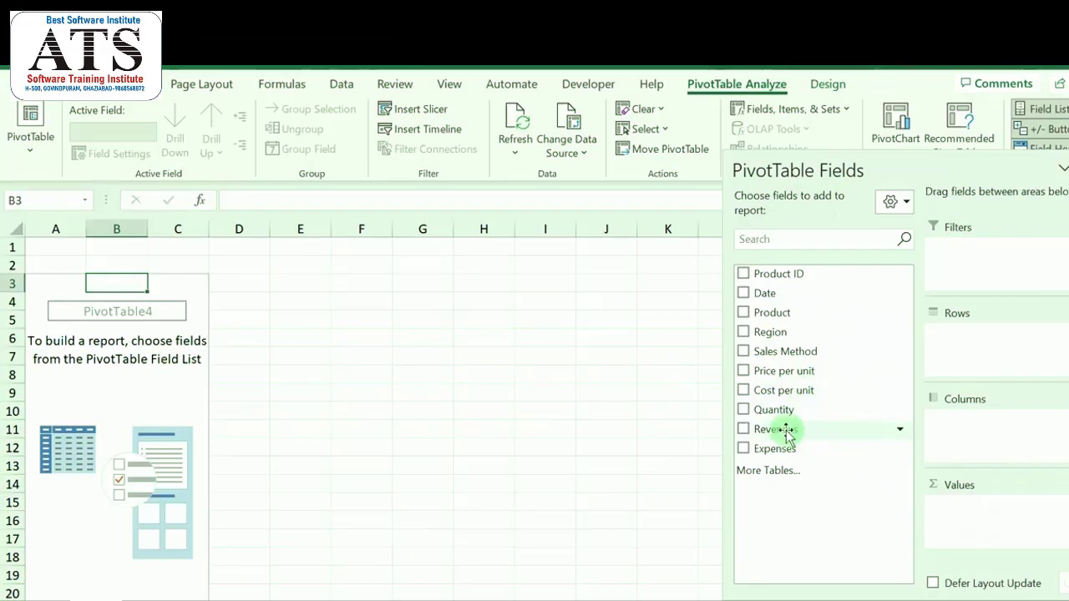
drag(785, 431, 982, 535)
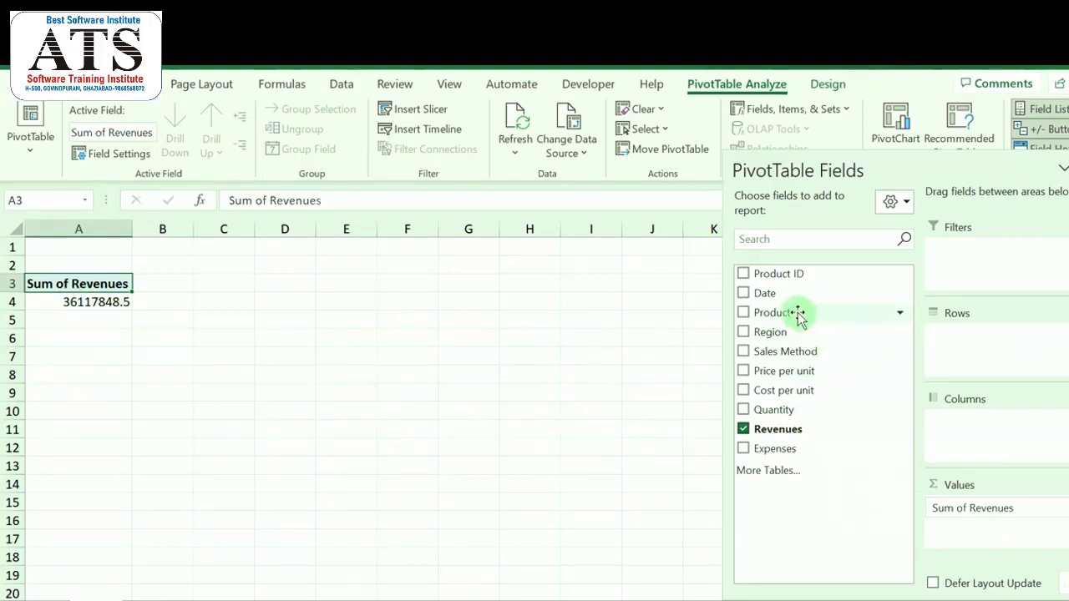
drag(800, 317, 981, 343)
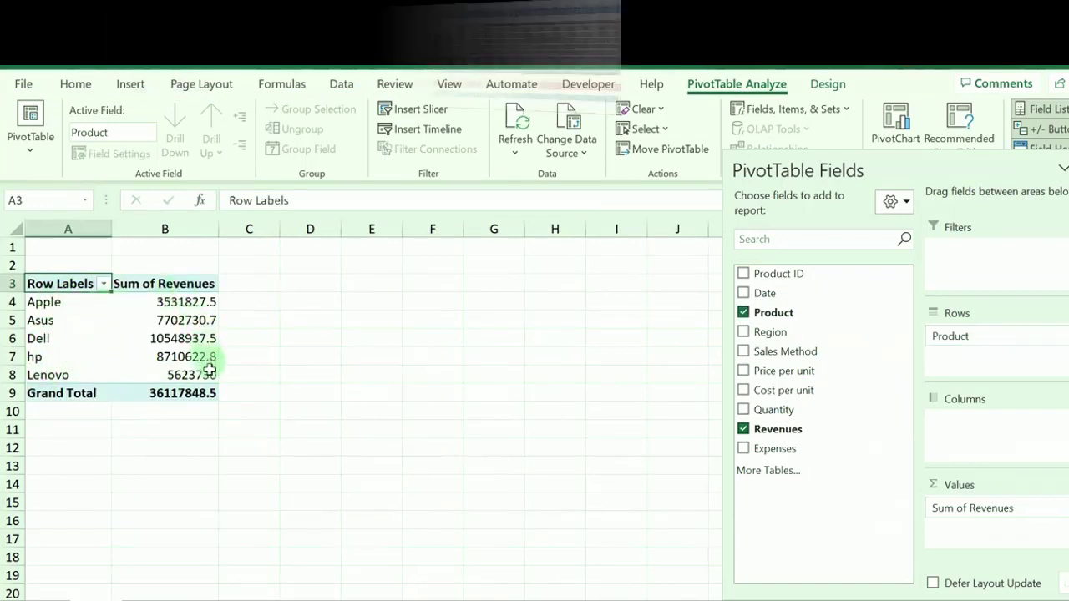
- Format the Asus revenue cell as Number with 0 decimal places and a thousands separator
mouse_move(211, 382)
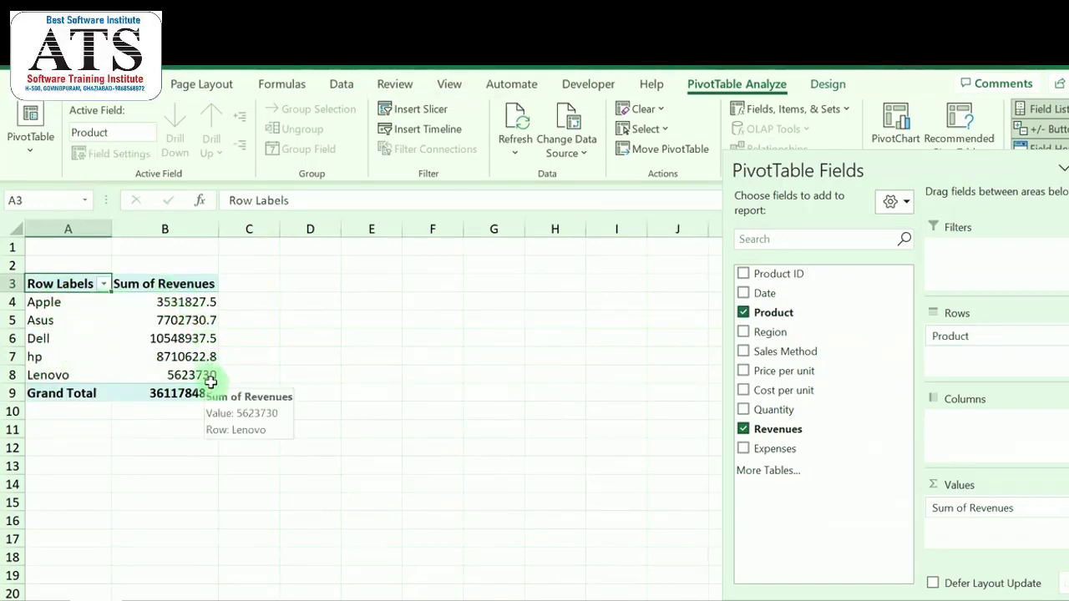
click(188, 305)
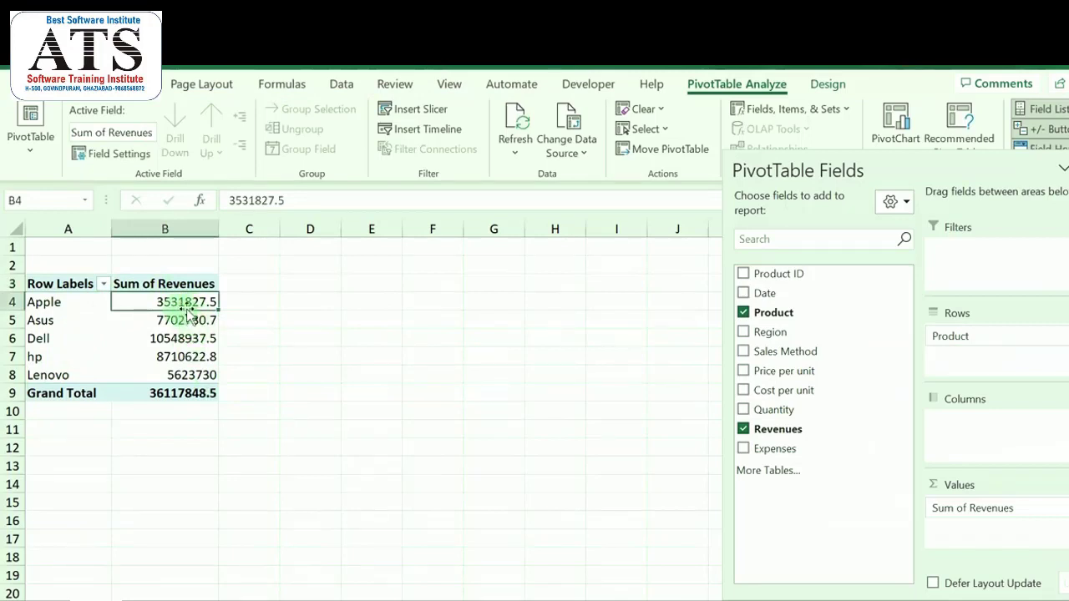
click(167, 336)
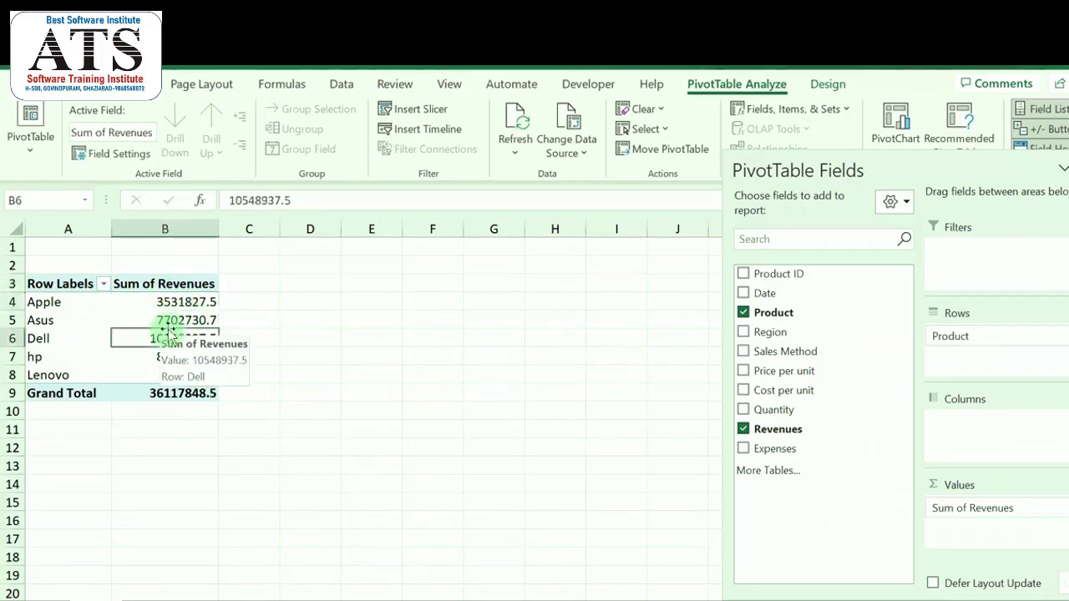
click(165, 322)
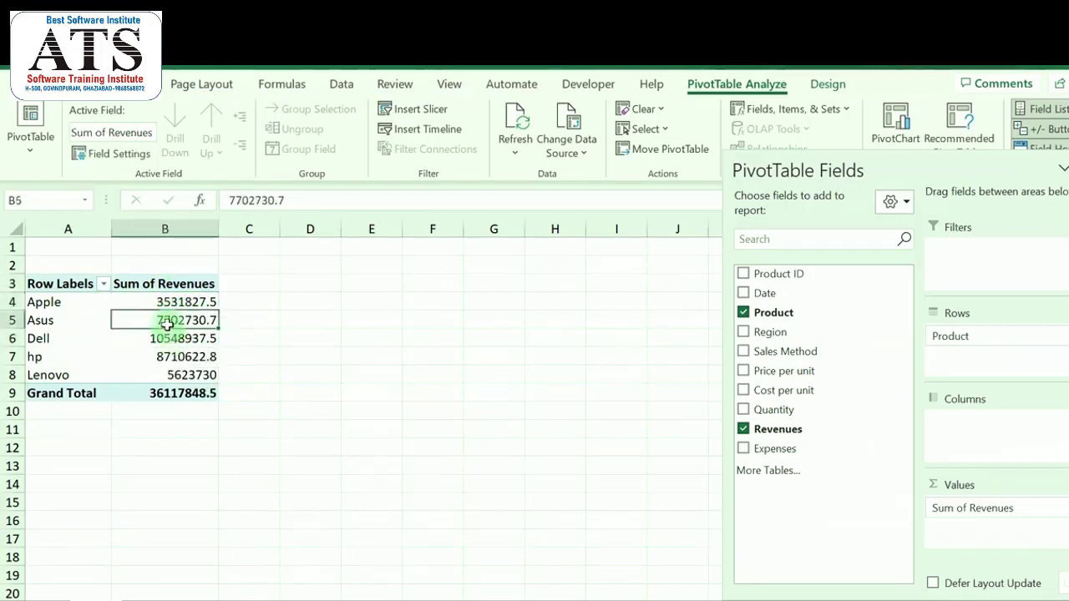
right_click(165, 323)
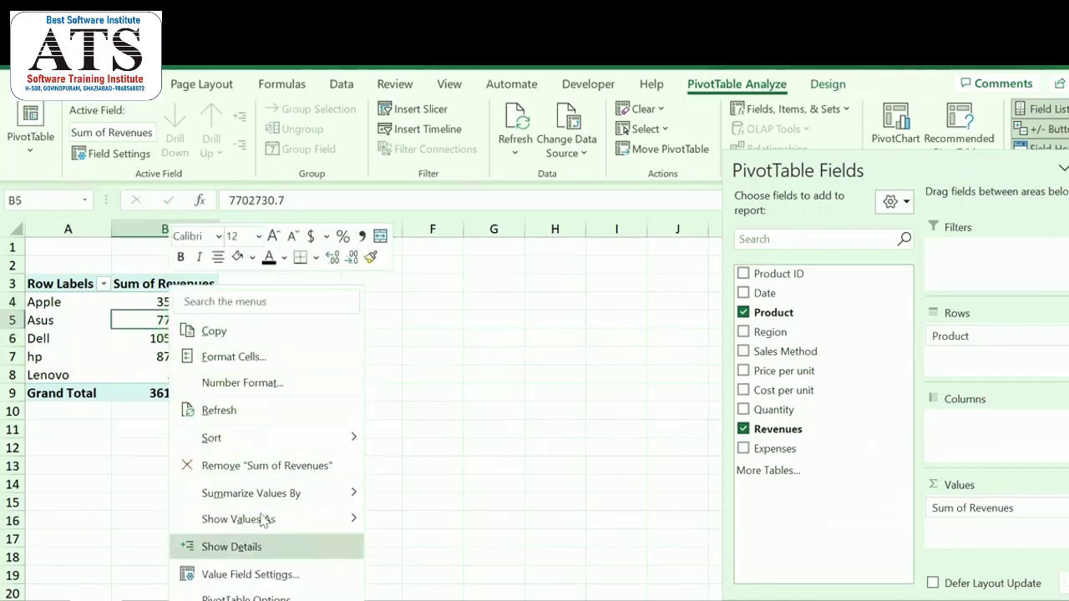
click(232, 357)
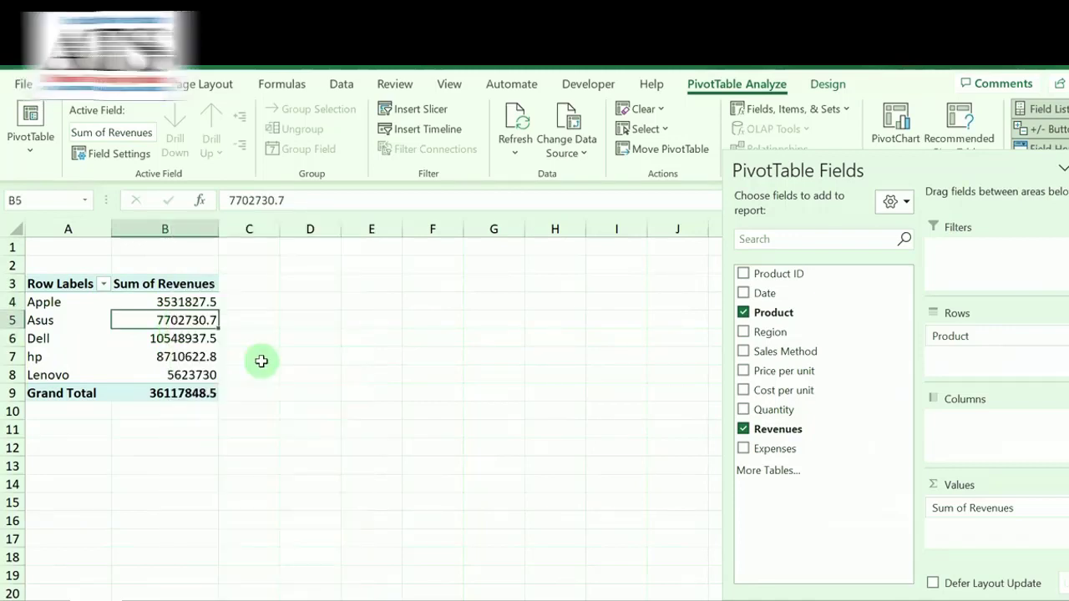
click(73, 219)
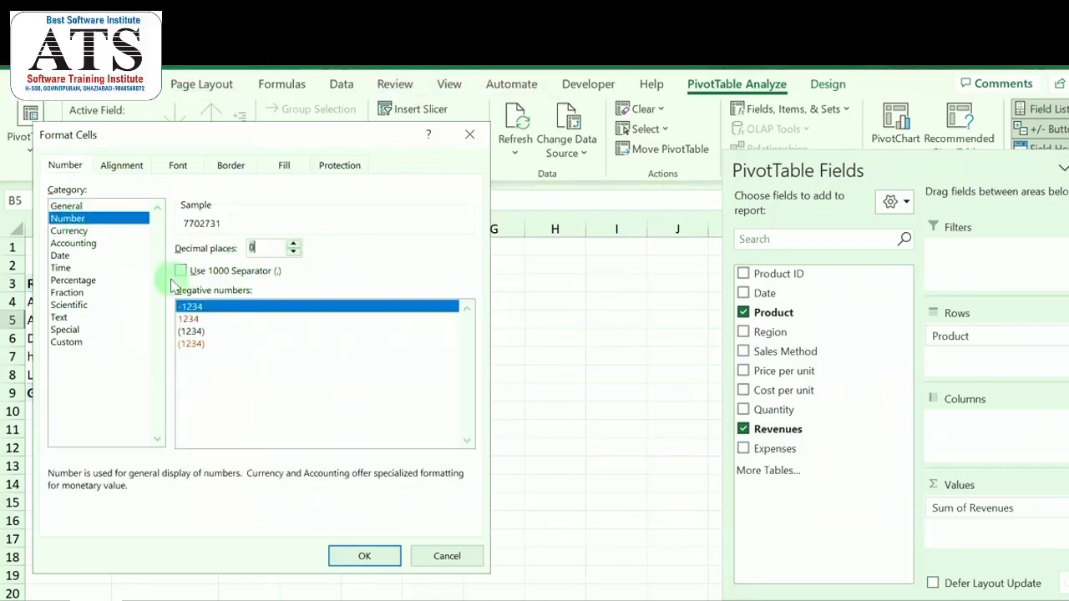
click(181, 272)
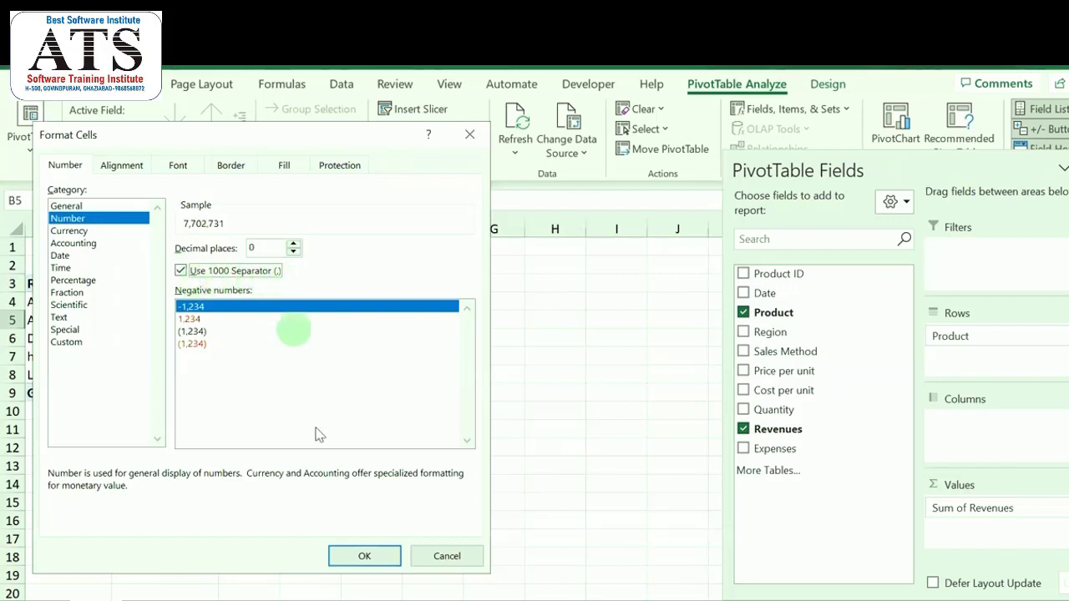
click(365, 555)
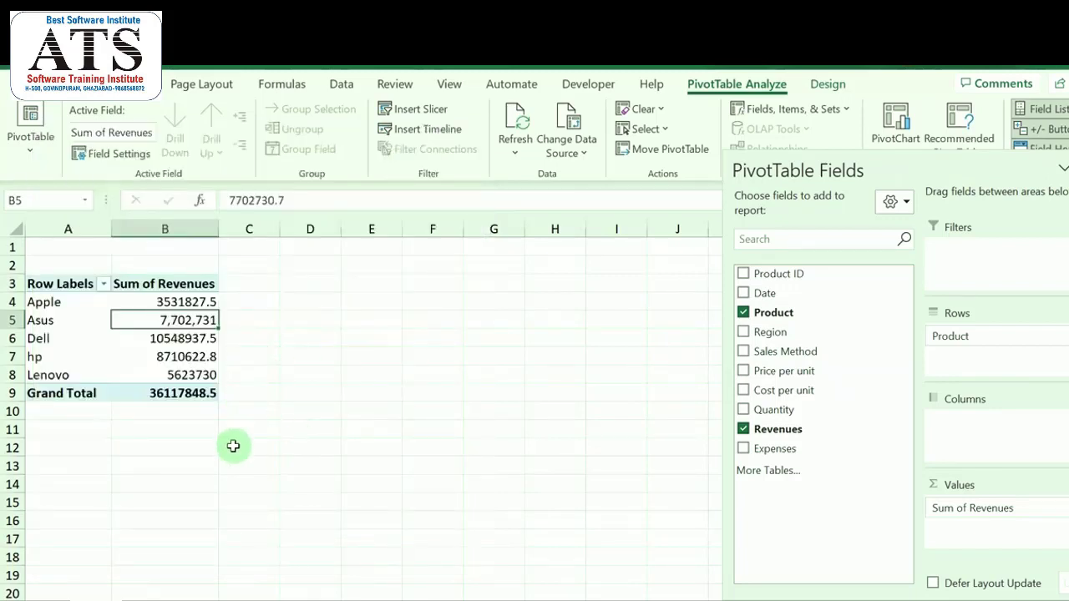
- Format all revenue values including the grand total, B4:B9, as Number with 0 decimal places and a thousands separator
drag(187, 301, 180, 391)
right_click(155, 320)
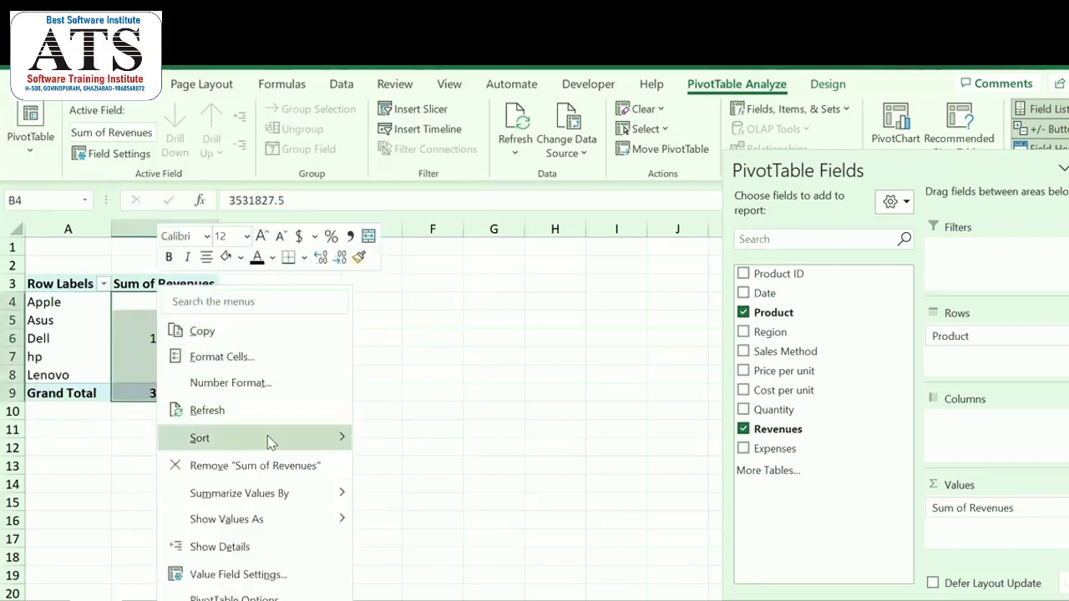
click(251, 358)
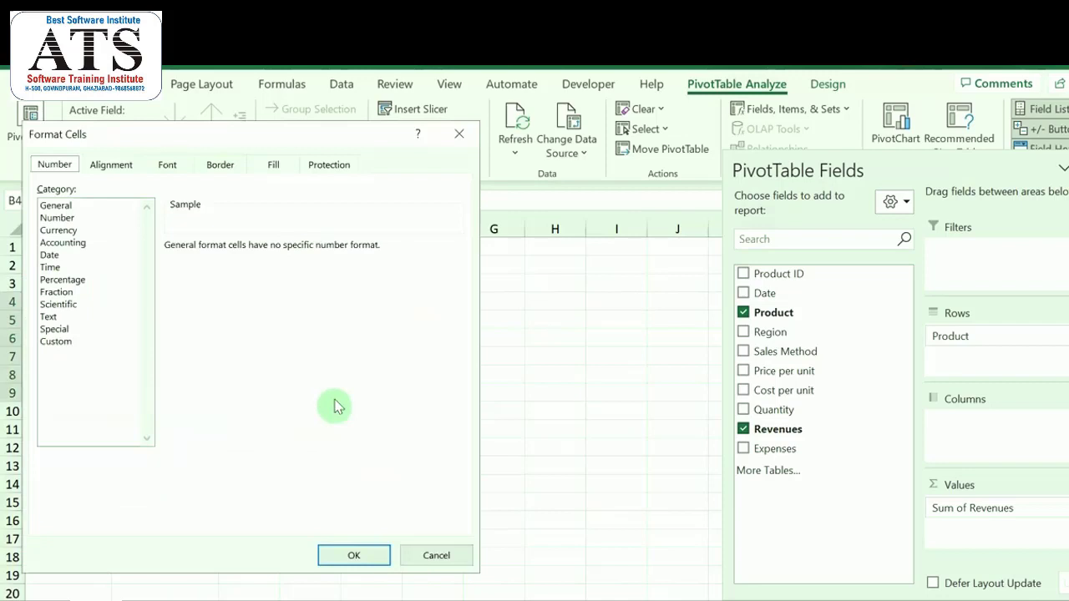
click(59, 218)
click(283, 243)
click(282, 252)
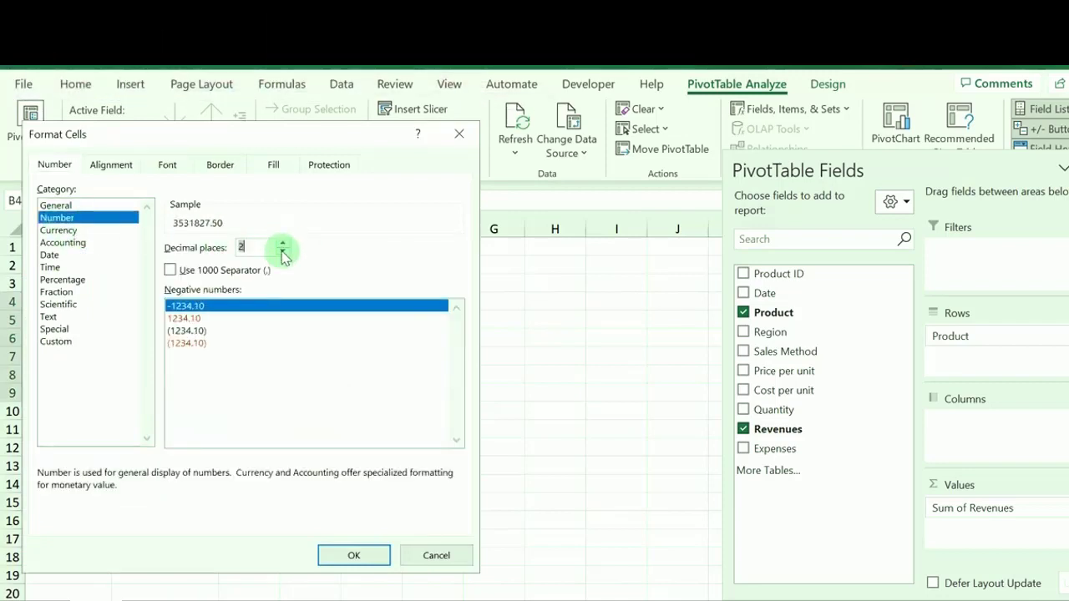
click(282, 252)
click(171, 269)
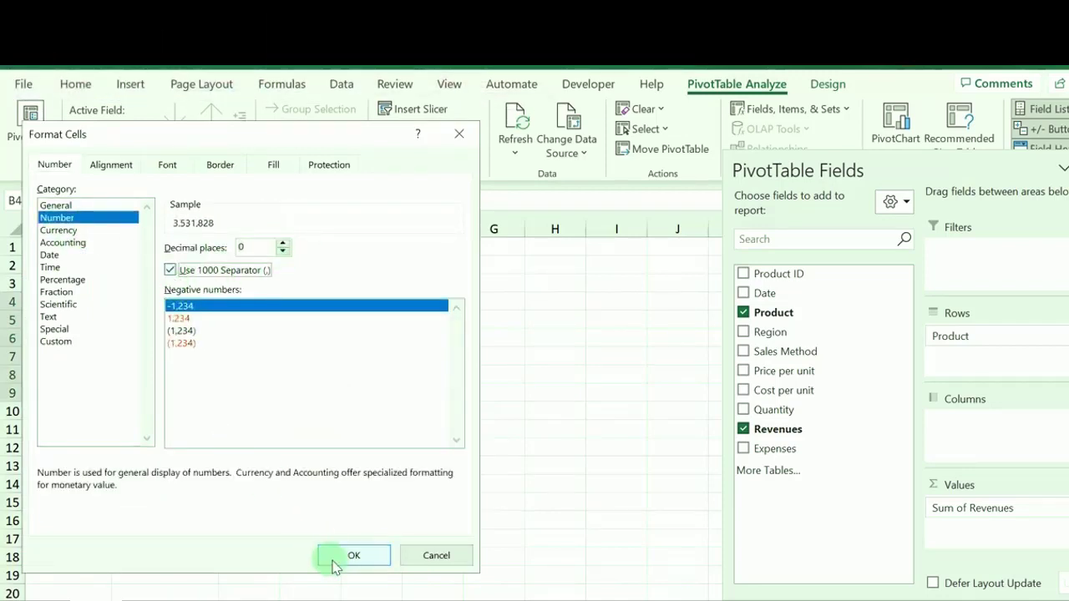
click(334, 557)
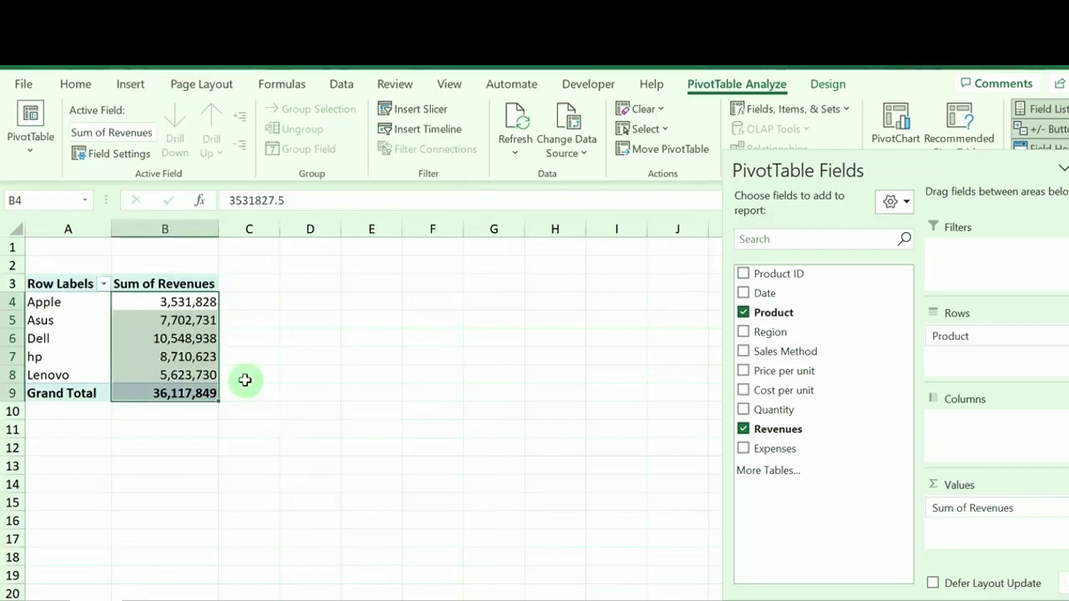
- Sort the products in the PivotTable by Sum of Revenues from largest to smallest
click(201, 359)
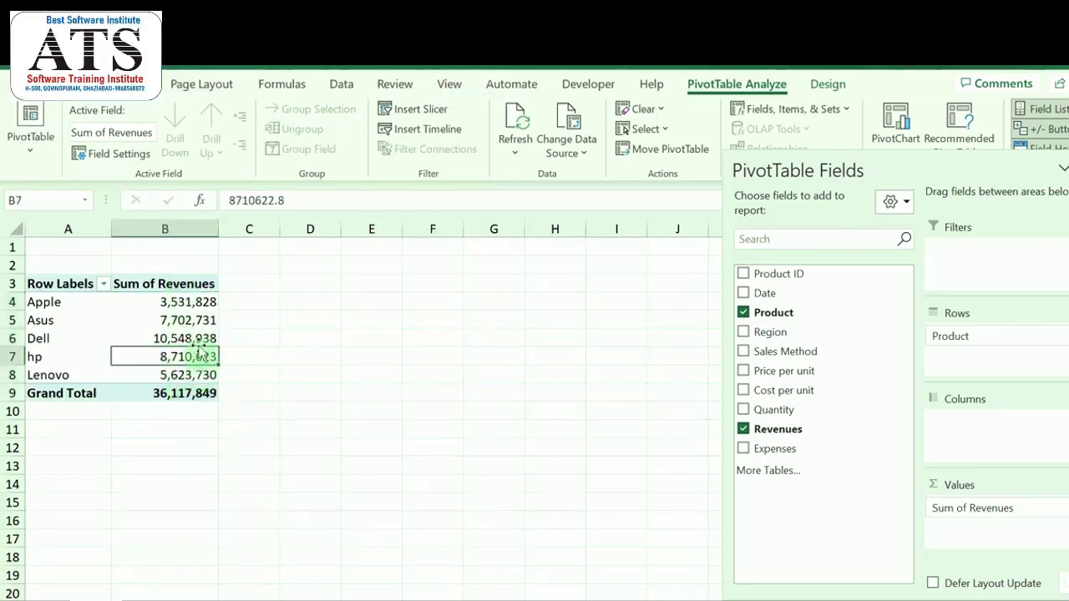
click(179, 324)
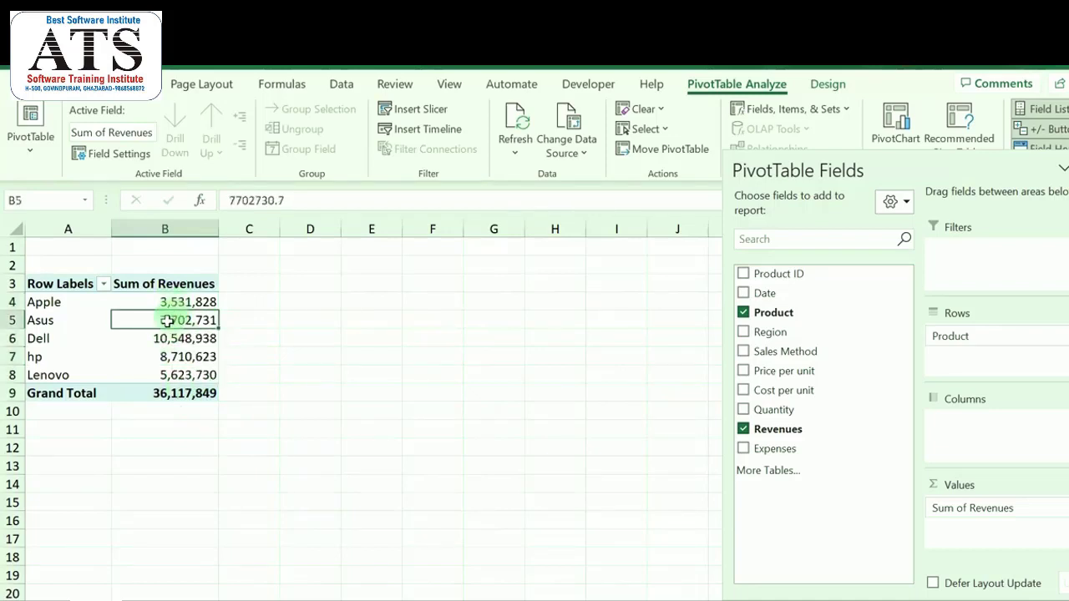
right_click(167, 321)
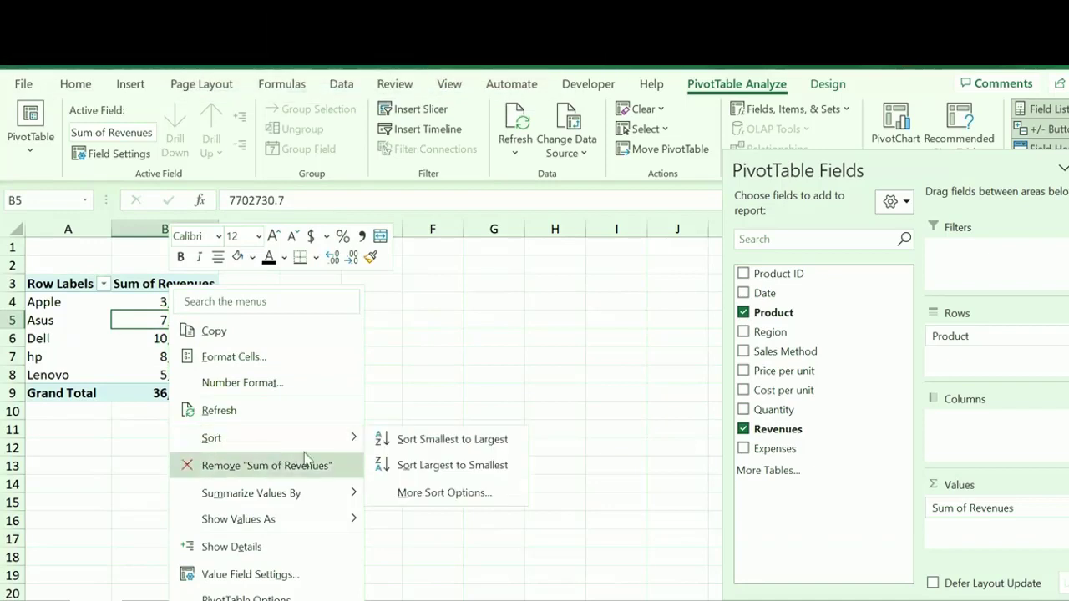
click(420, 476)
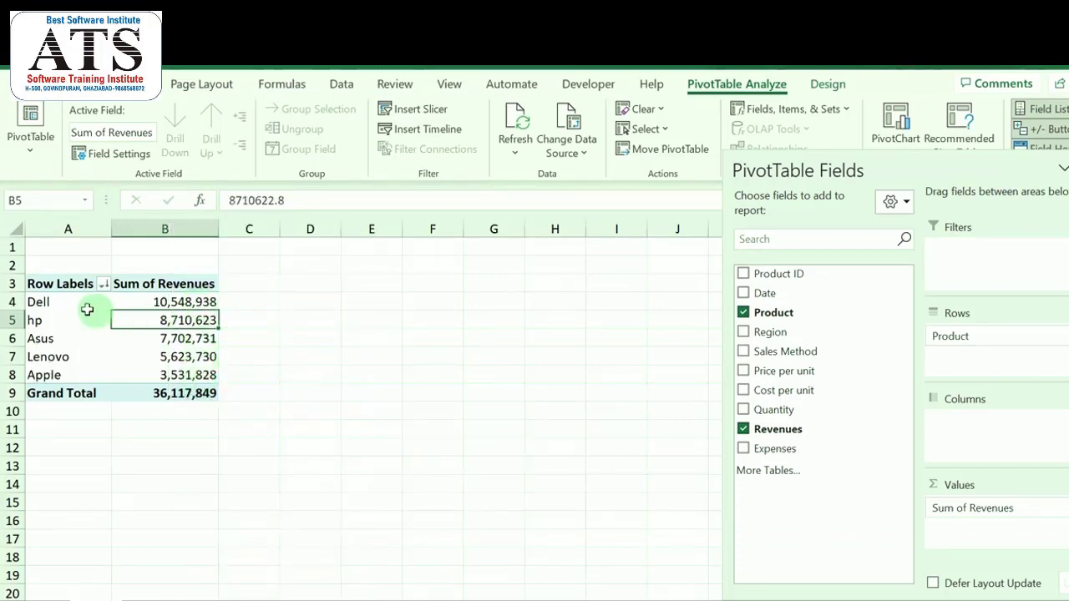
- Show the Sum of Revenues values as percentages of the grand total
click(185, 307)
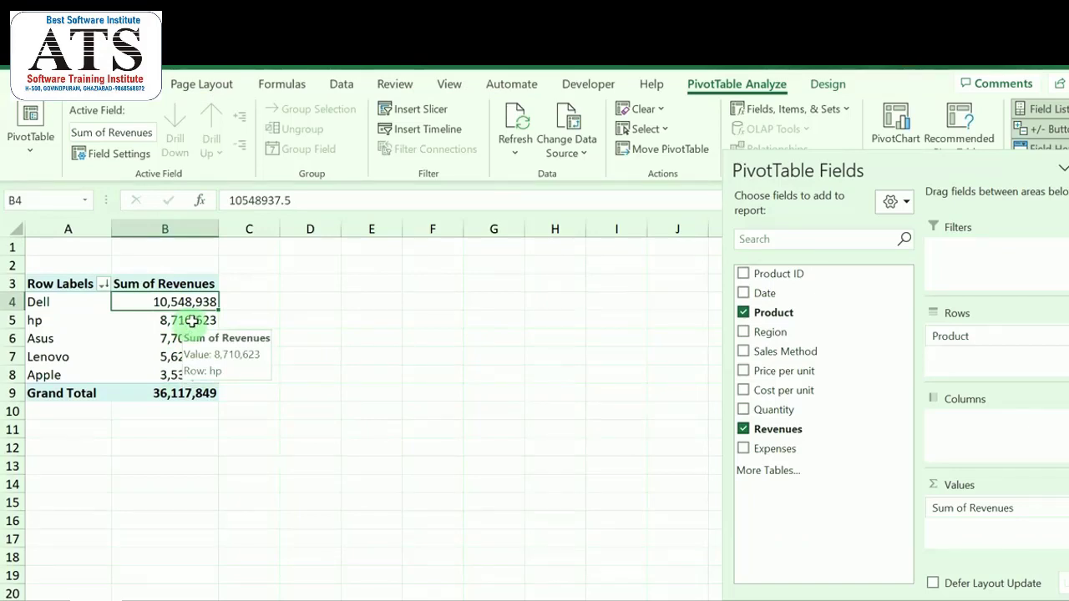
right_click(191, 326)
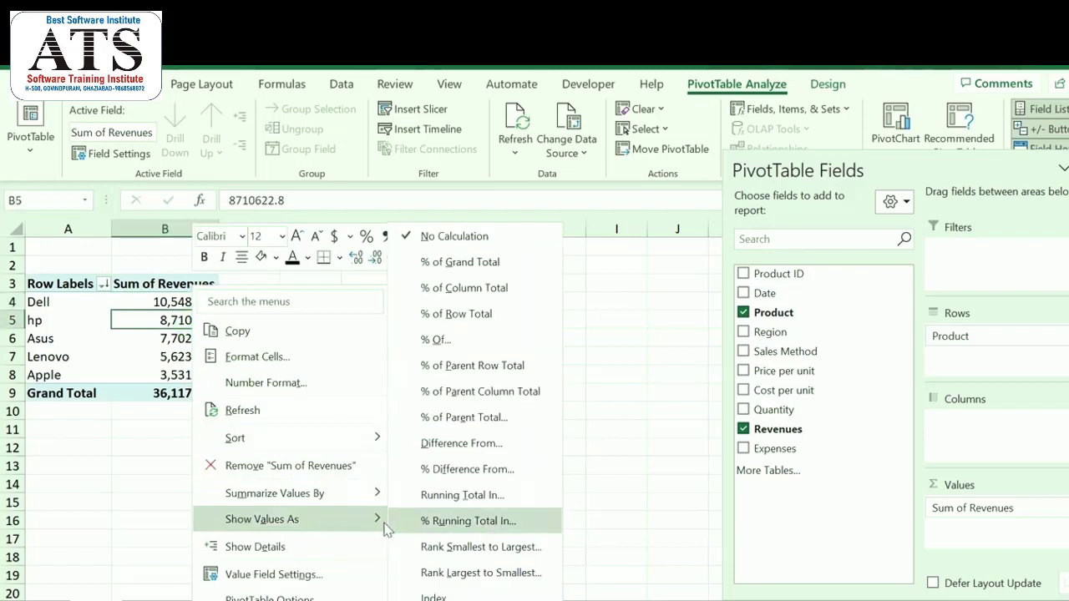
mouse_move(272, 527)
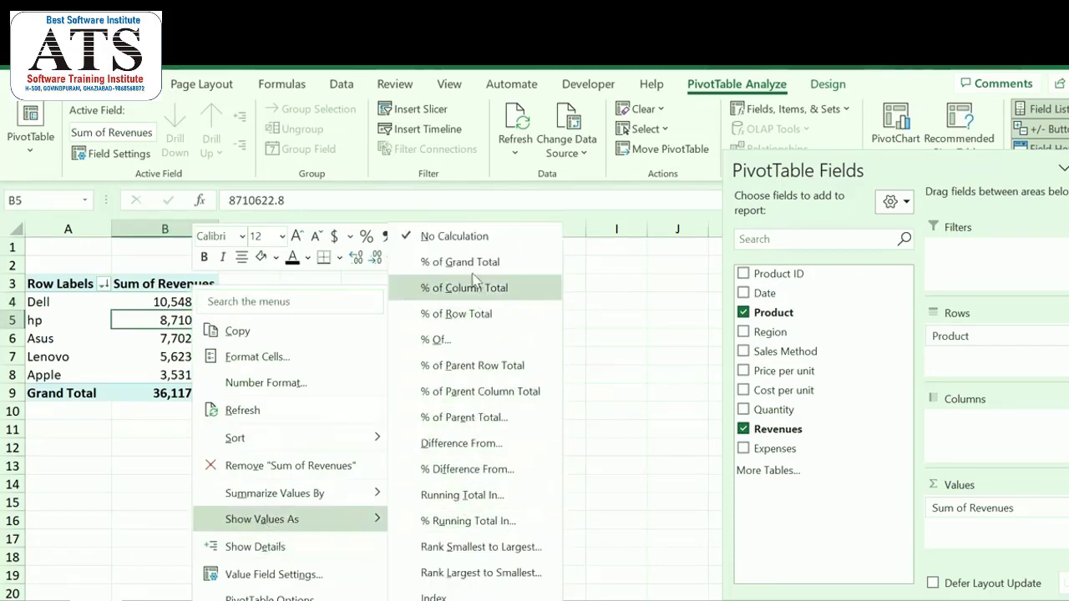
click(424, 276)
click(355, 448)
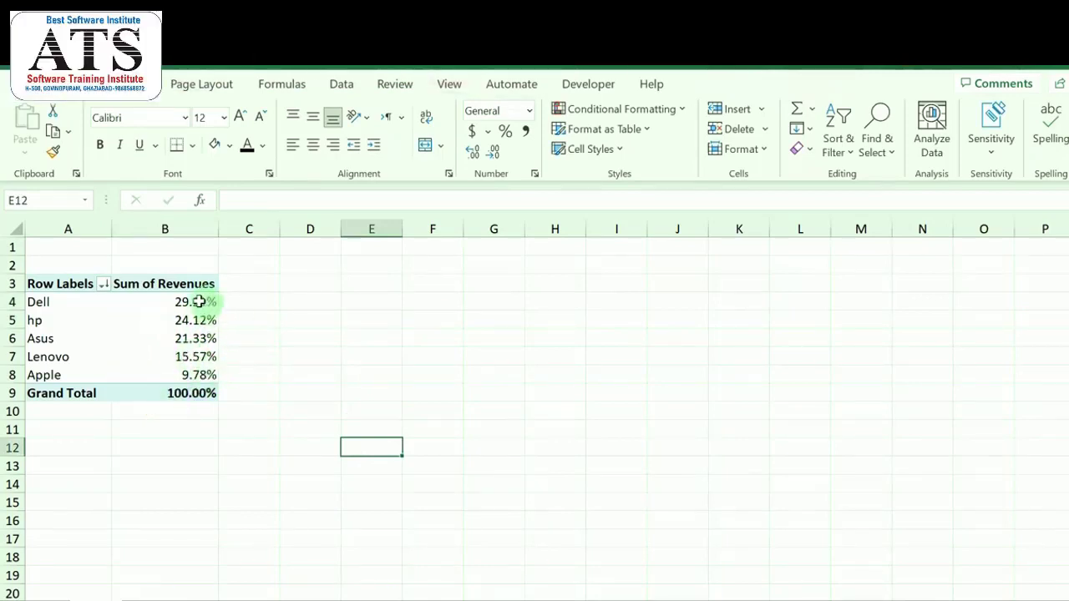
- Insert a pie PivotChart of the revenues by product and place it beside the PivotTable
click(133, 322)
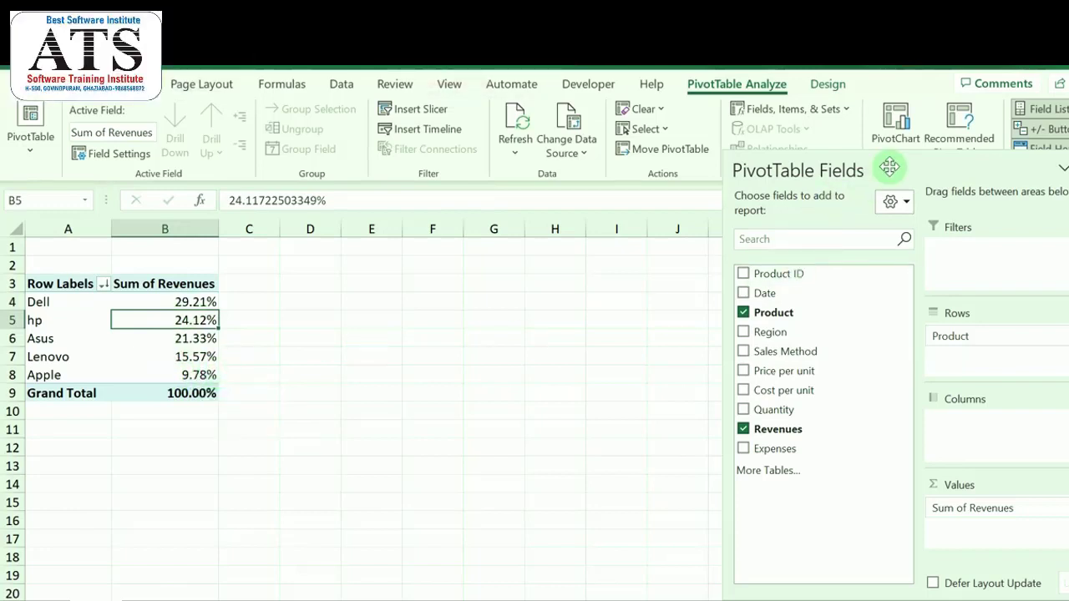
drag(889, 167, 922, 210)
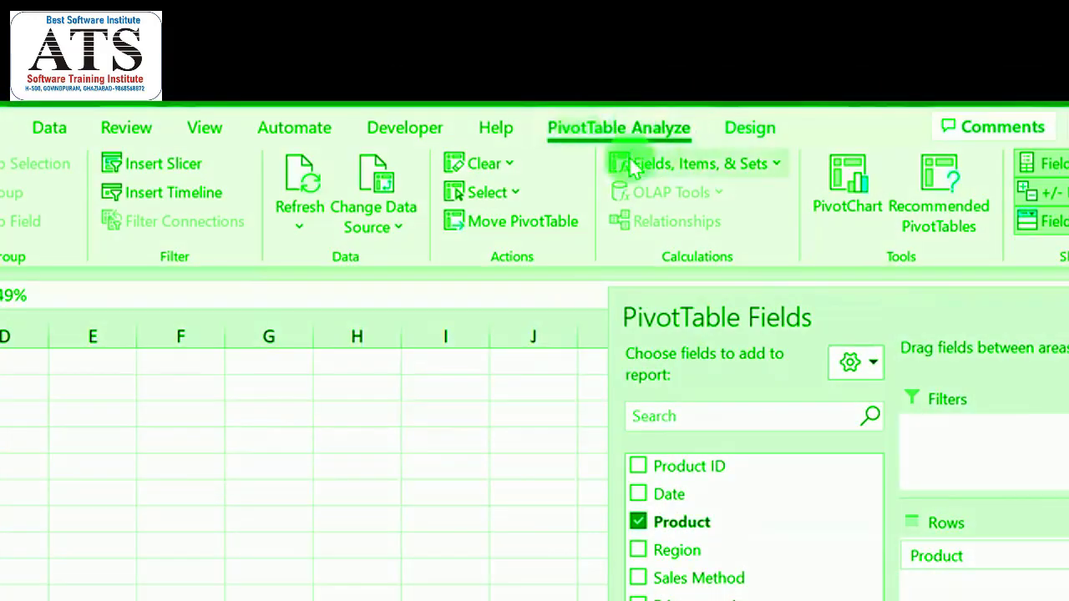
click(860, 218)
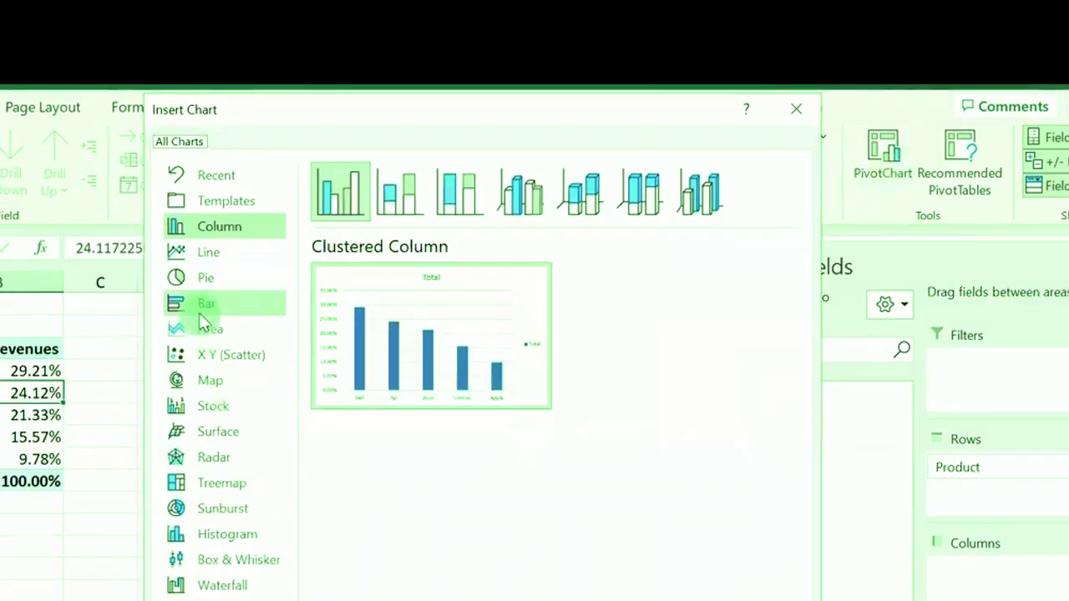
click(187, 275)
mouse_move(372, 337)
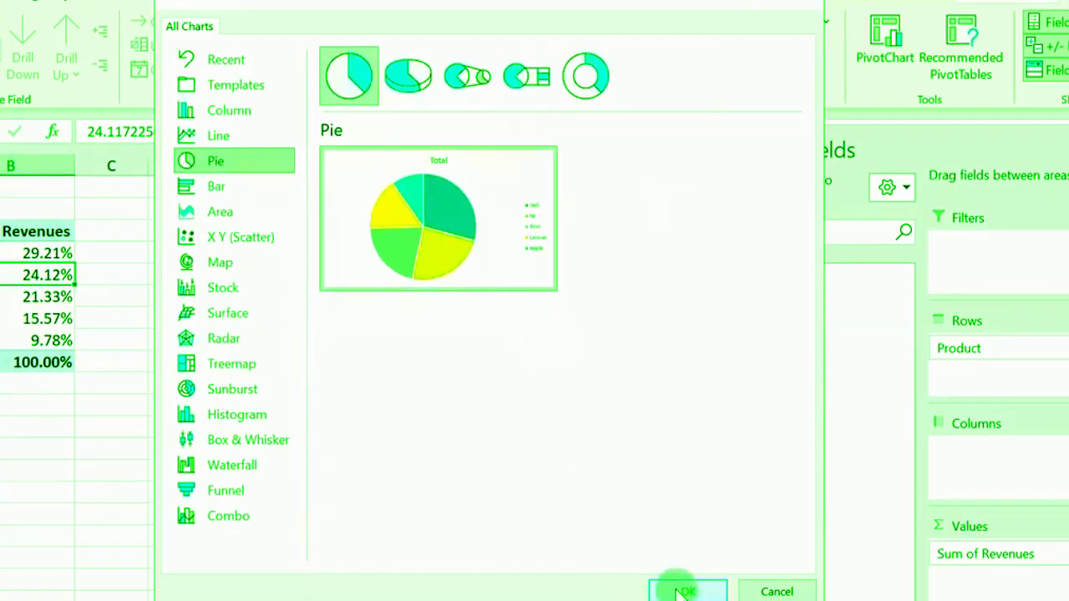
click(680, 585)
drag(568, 287, 416, 248)
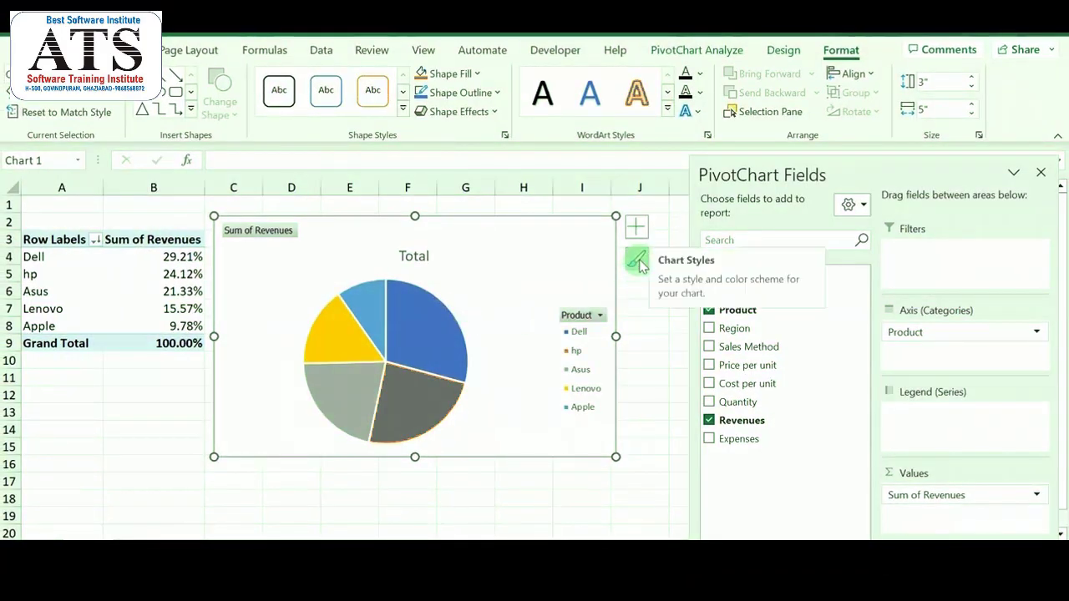
- Apply the third chart style, with dark percentage labels and a shaded background, to the pie chart and shift the chart slightly away from the table
click(638, 261)
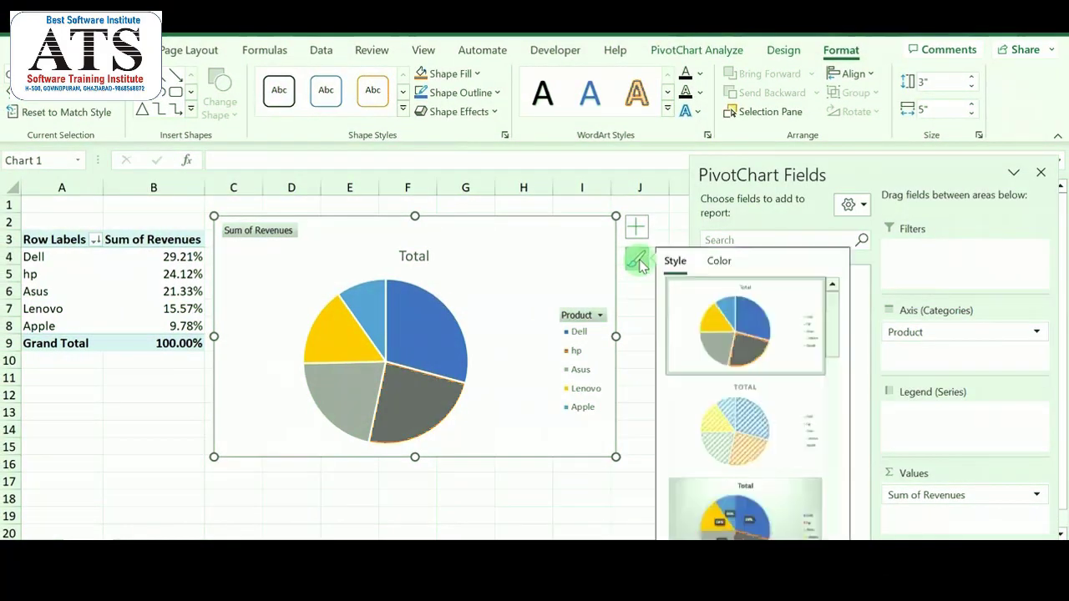
click(733, 527)
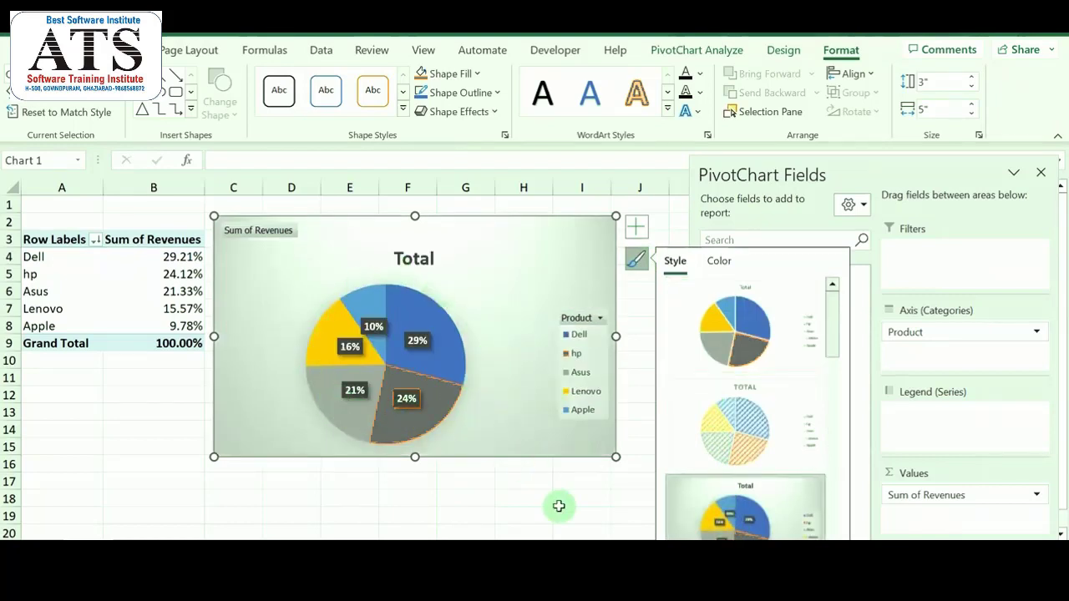
click(637, 261)
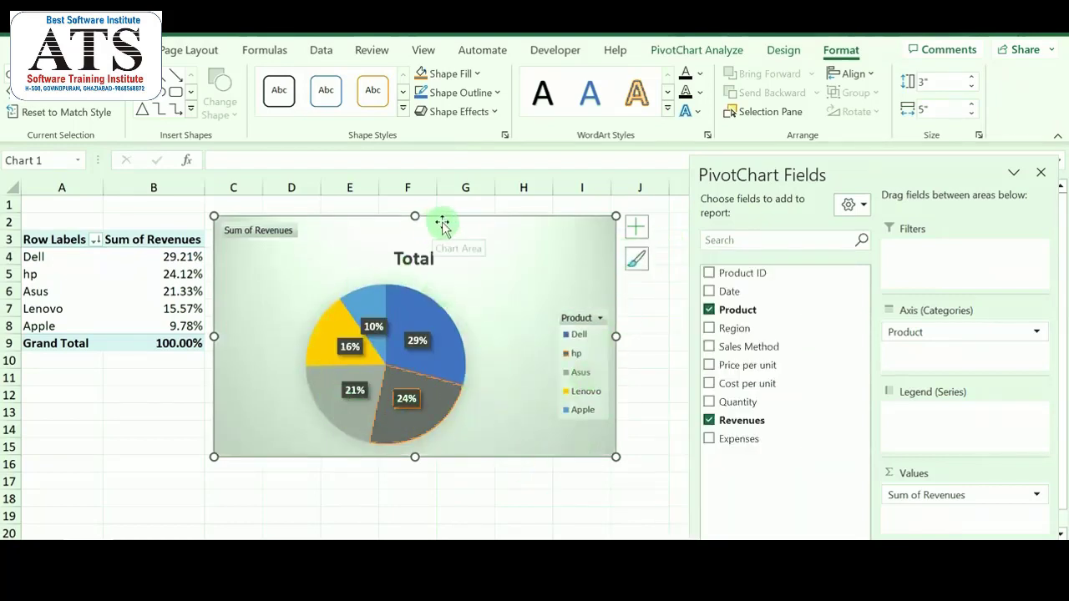
drag(442, 222, 476, 210)
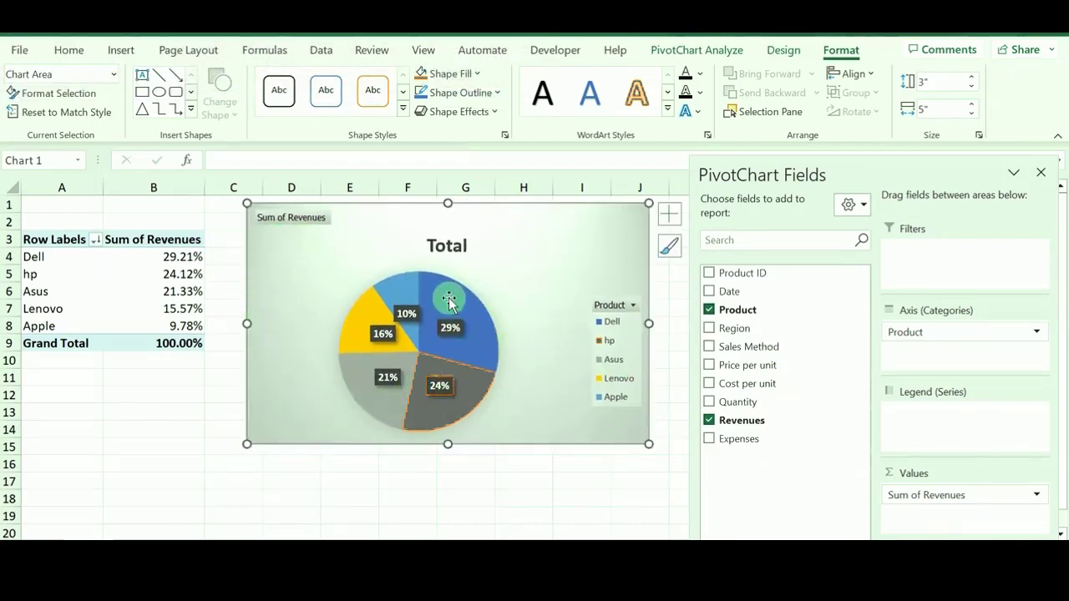
click(407, 479)
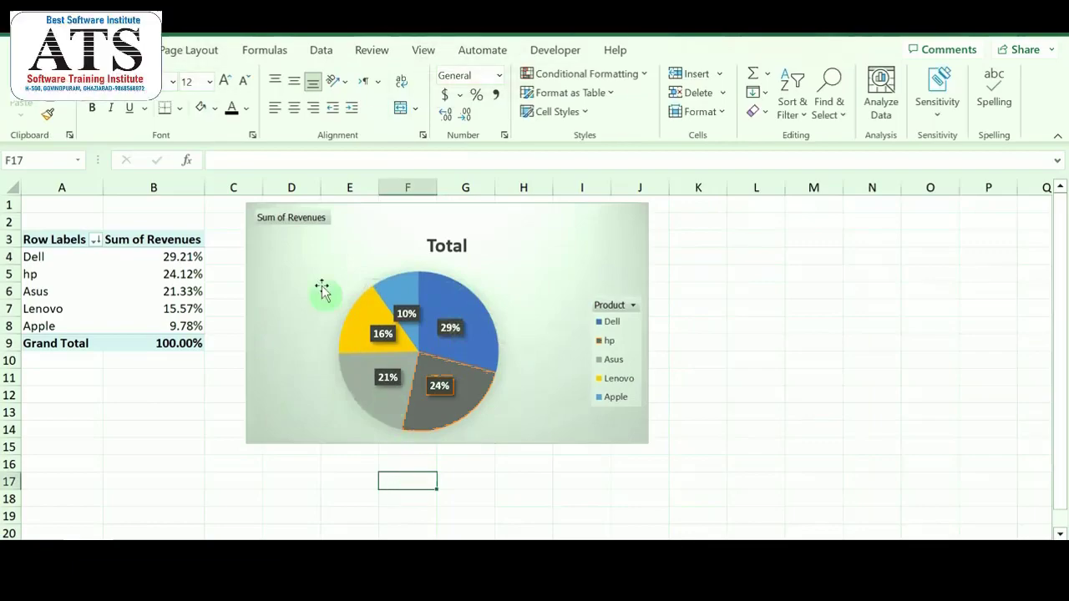
- Delete the pie PivotChart from the worksheet
click(319, 255)
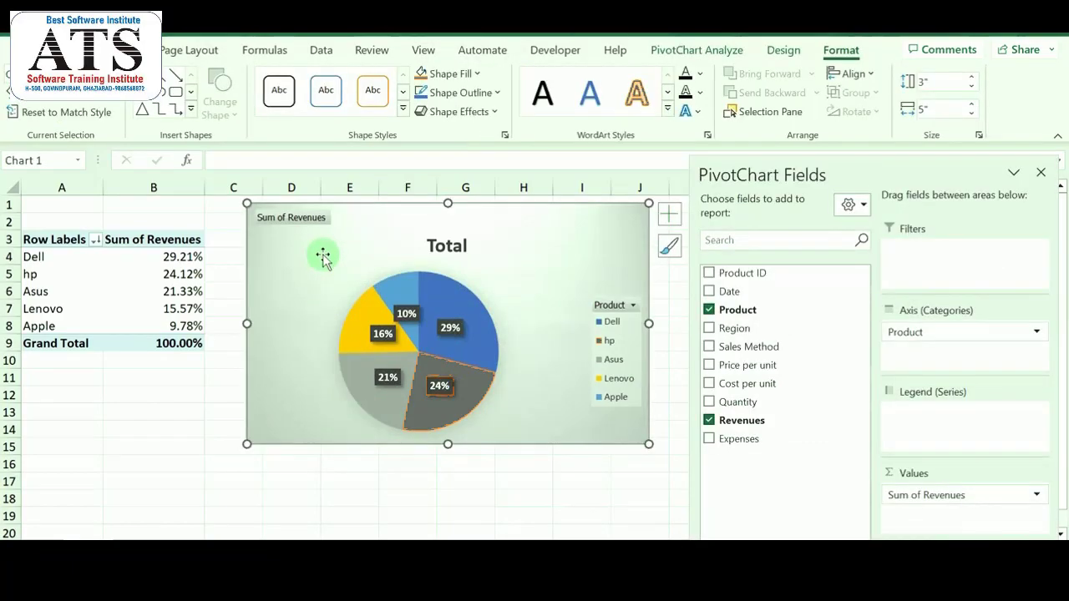
key(Delete)
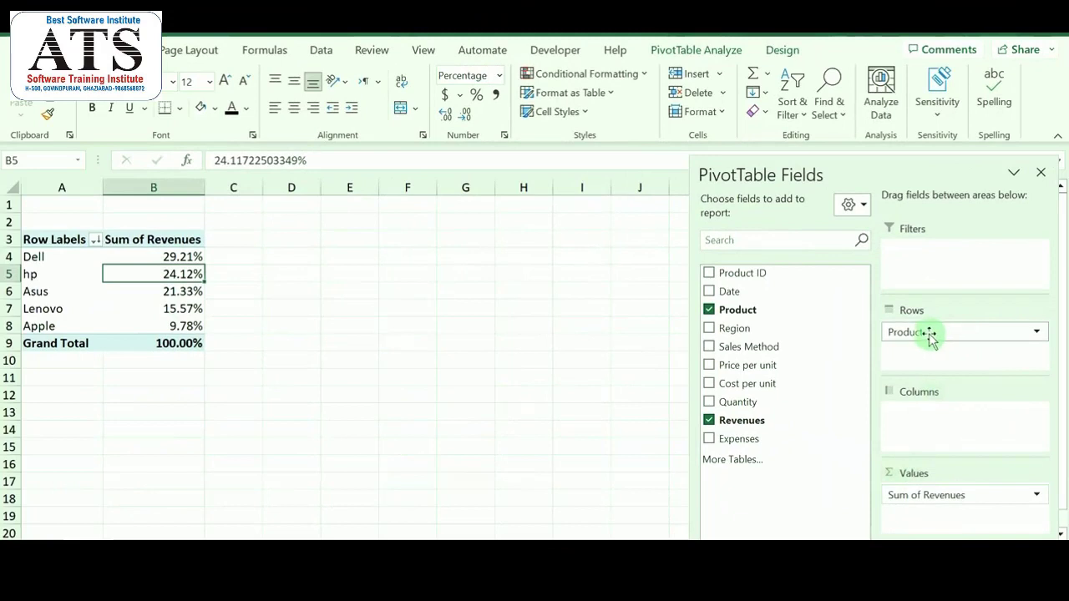
- Replace Revenues with Price per unit as the value field of the PivotTable
mouse_move(925, 498)
mouse_down()
mouse_move(943, 515)
mouse_move(631, 481)
mouse_move(927, 505)
mouse_up()
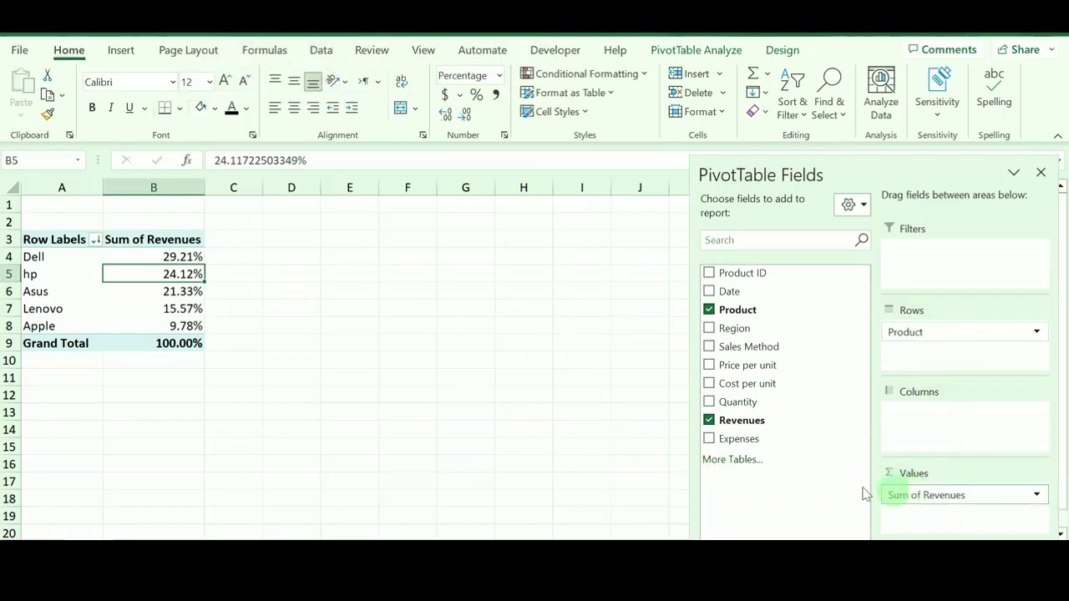
click(709, 420)
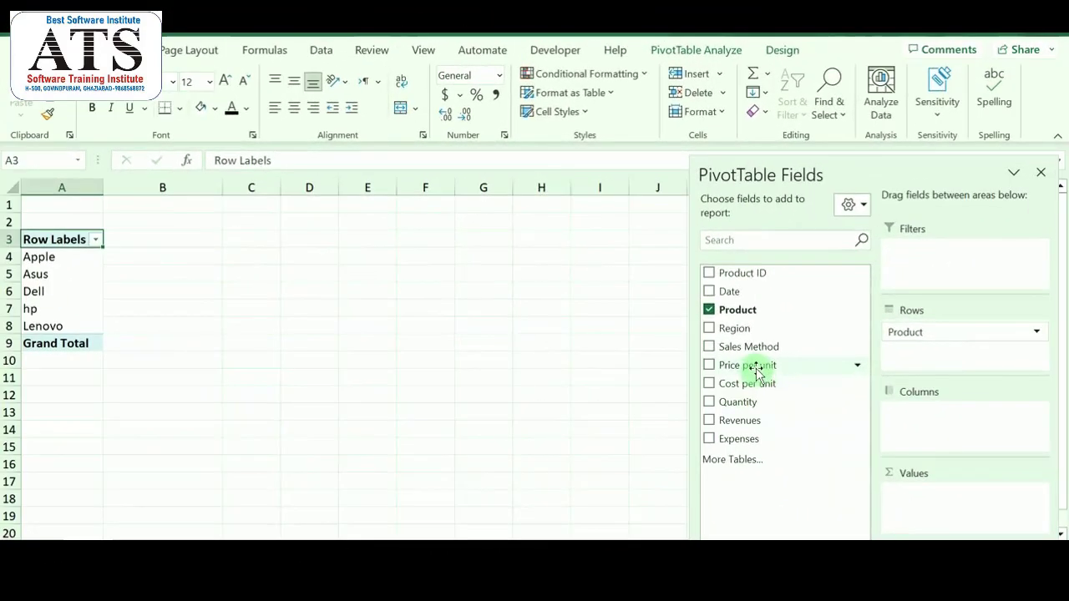
drag(752, 365, 907, 501)
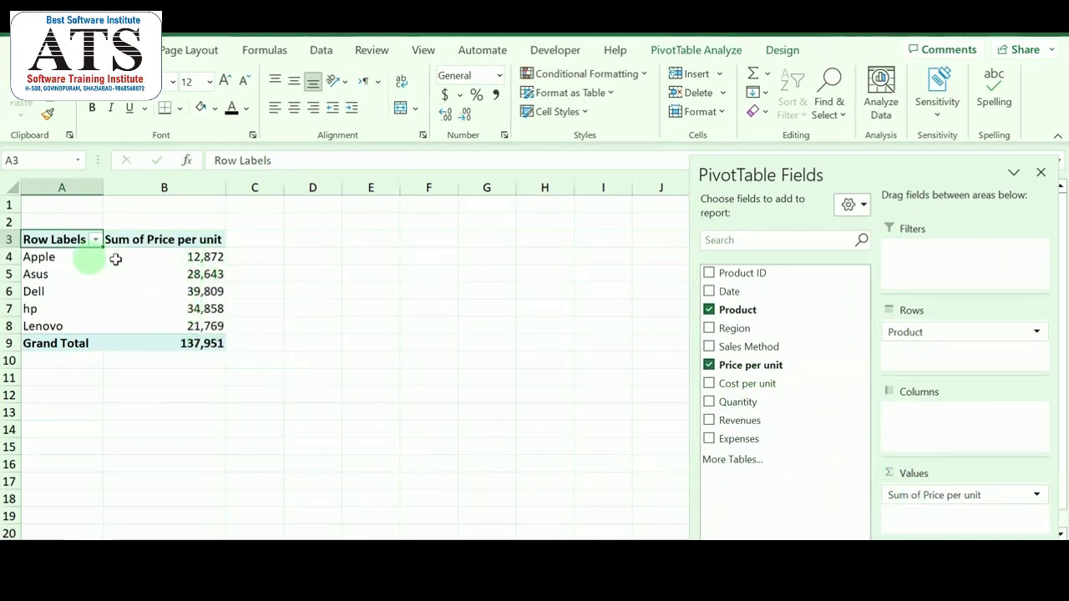
- Summarize the Price per unit values by Average and inspect the average price of each product
click(202, 275)
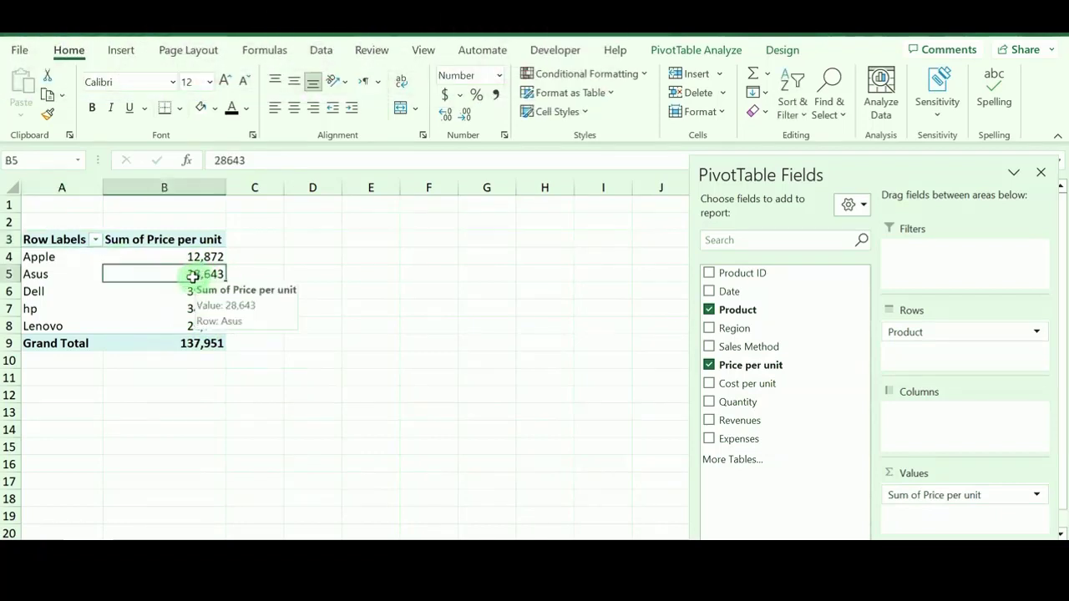
right_click(192, 277)
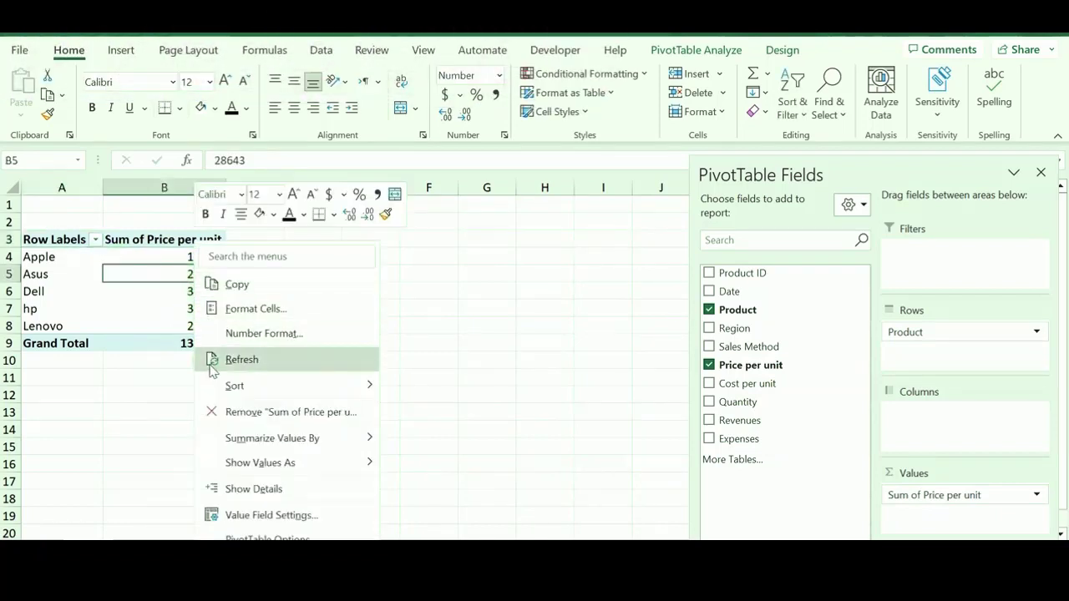
mouse_move(278, 462)
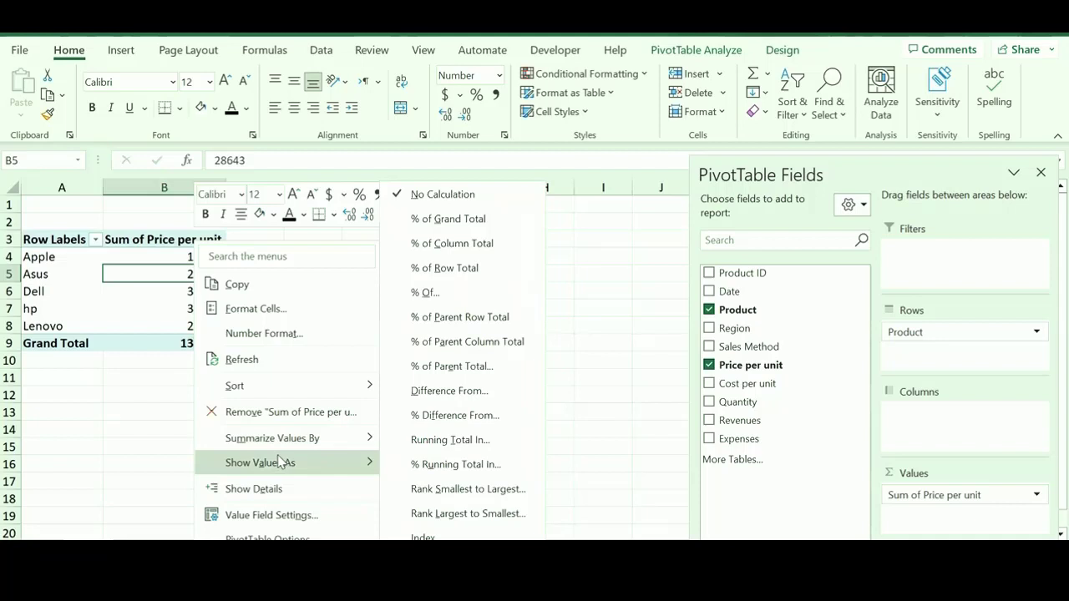
mouse_move(300, 448)
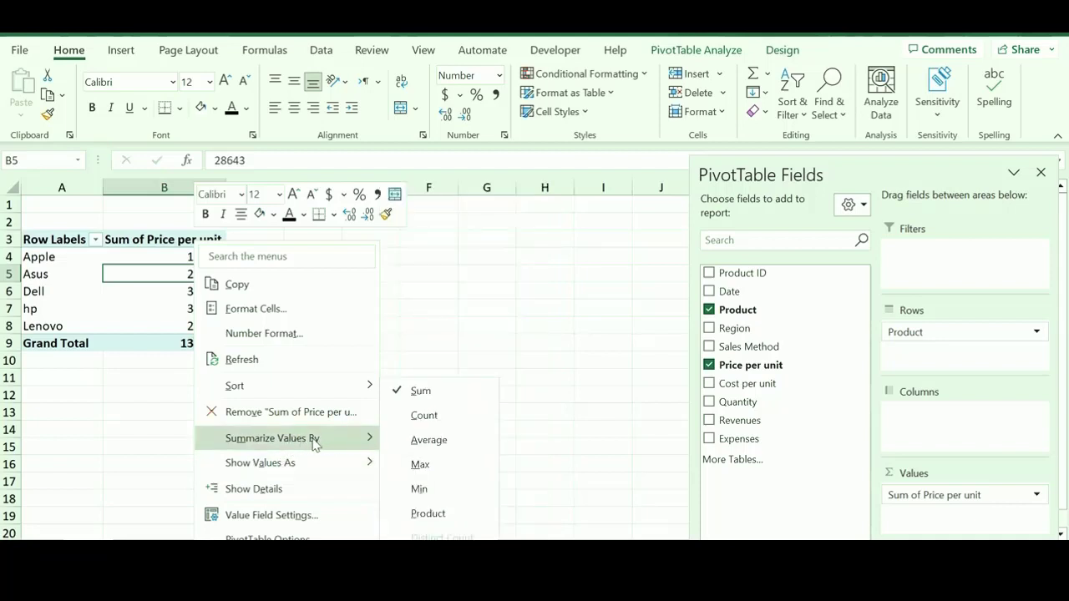
click(445, 445)
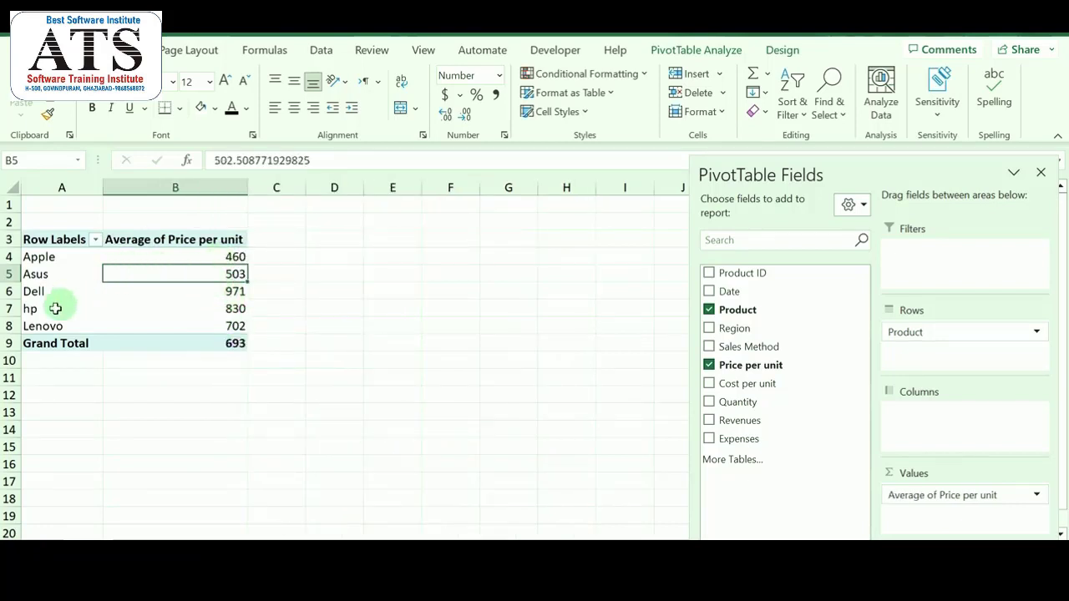
click(171, 295)
mouse_move(172, 295)
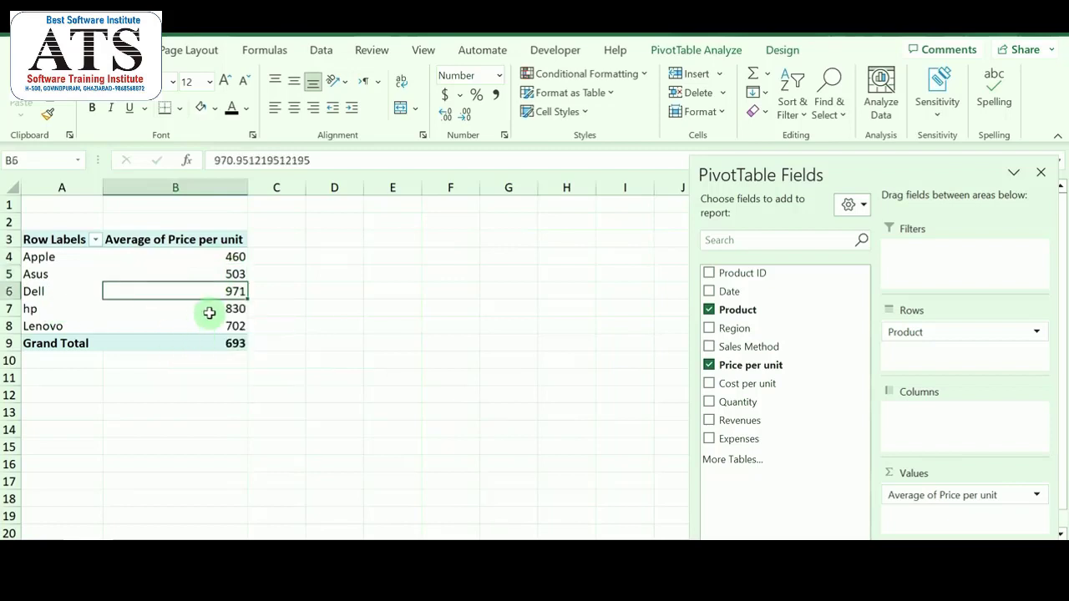
mouse_move(225, 294)
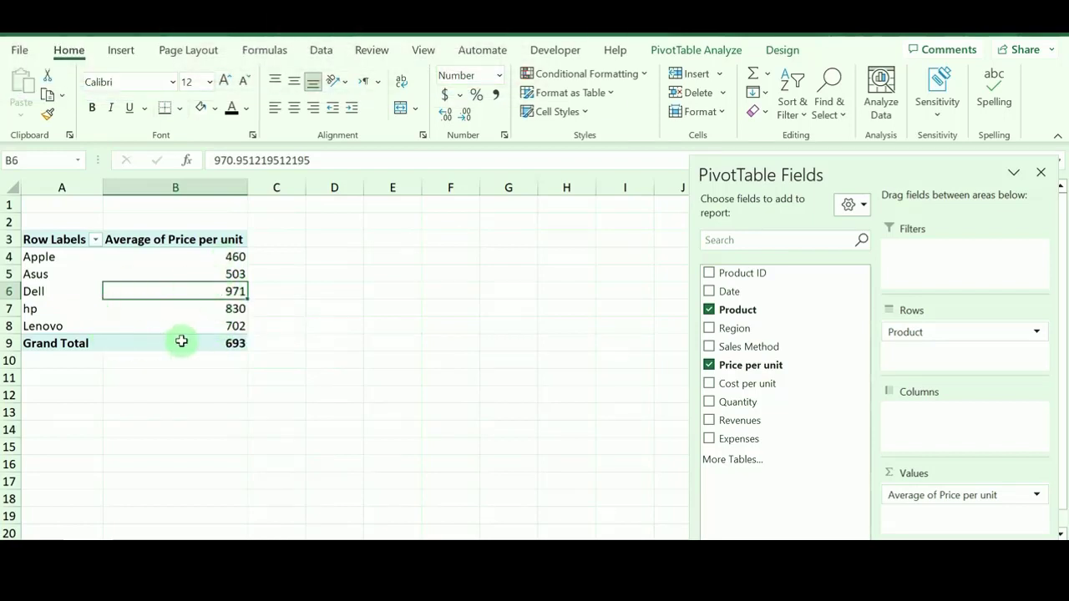
mouse_move(181, 337)
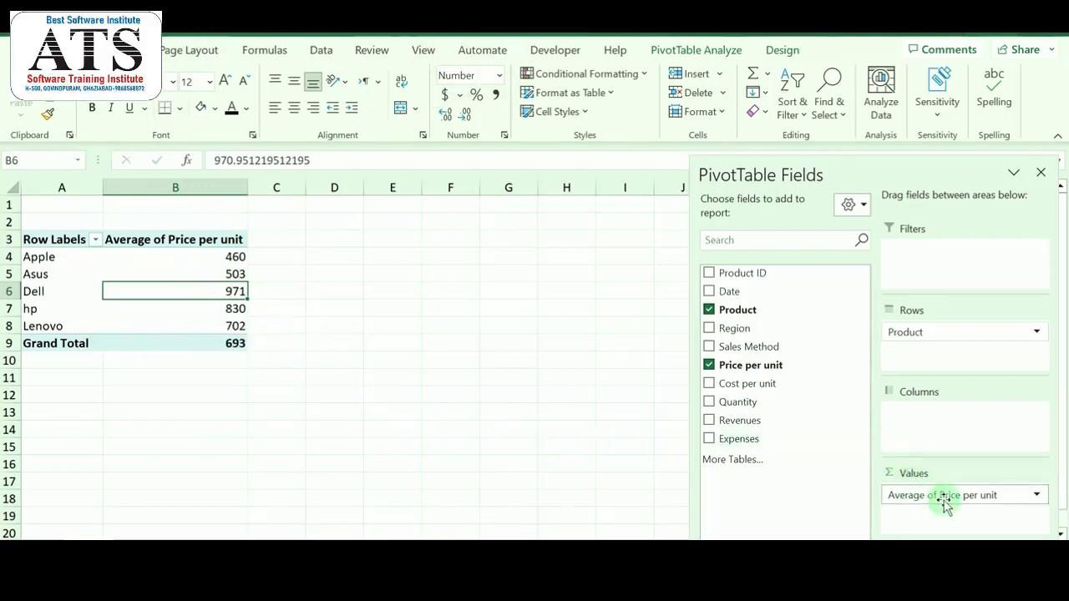
- Replace Price per unit with Revenues as the value field and add Date to the columns to break revenues down by month
click(709, 366)
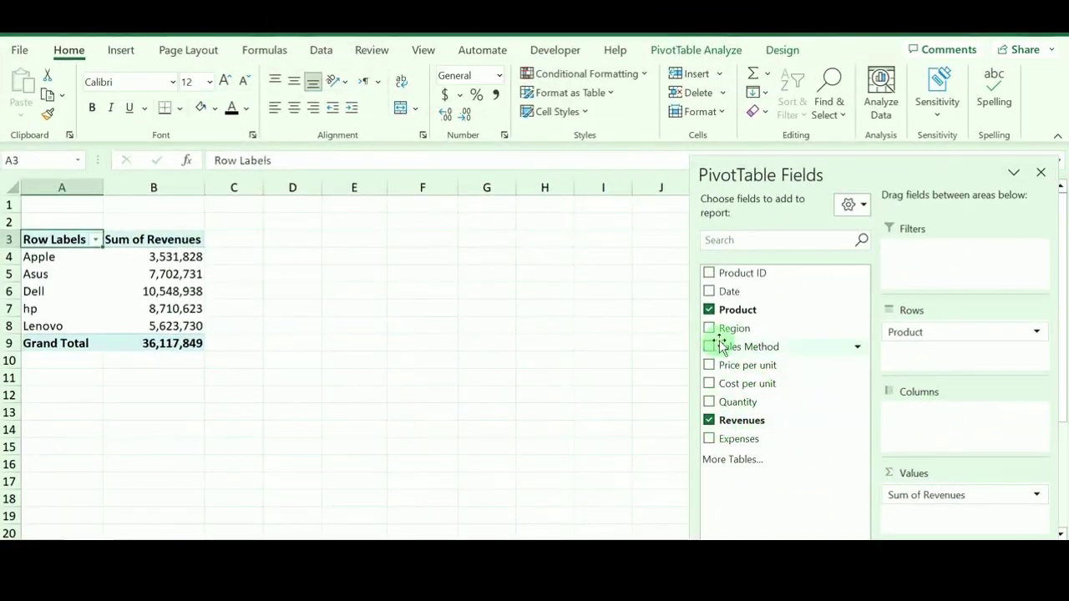
drag(731, 294, 909, 422)
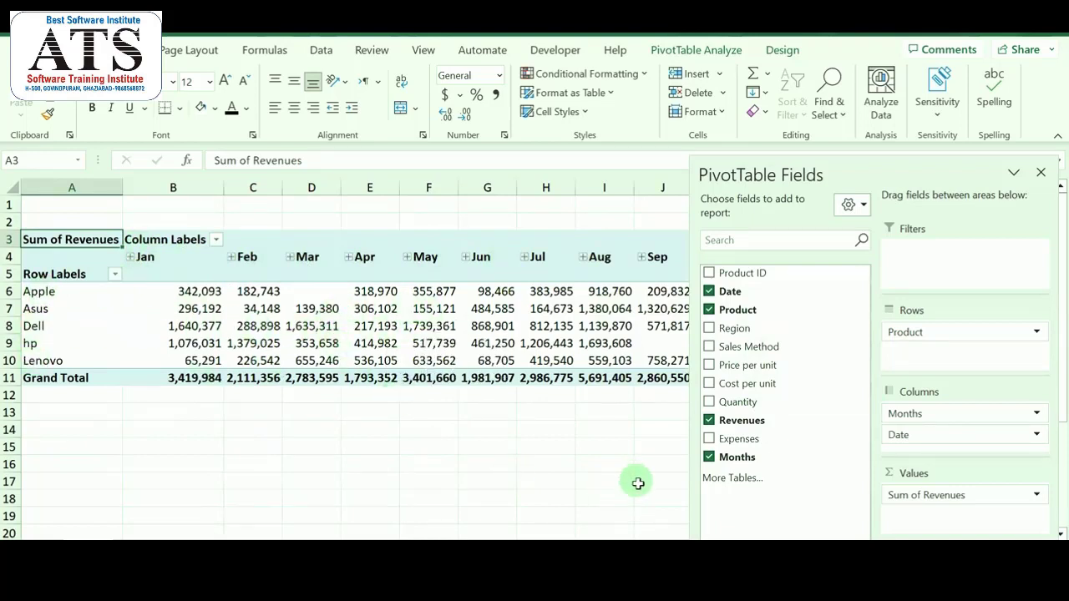
click(547, 443)
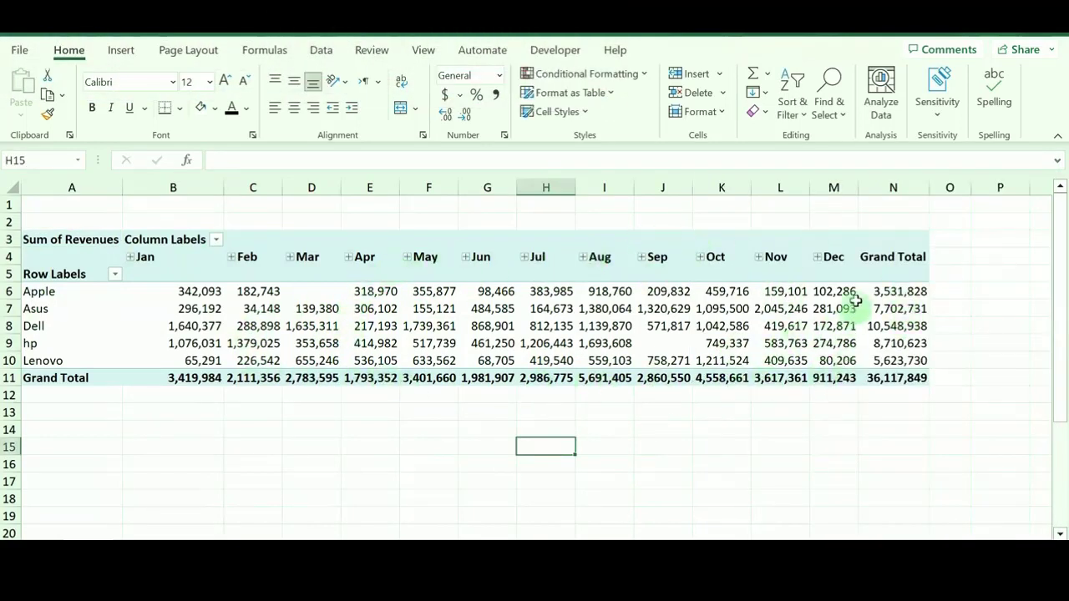
- Remove the Date and Months fields from the PivotTable columns
click(155, 303)
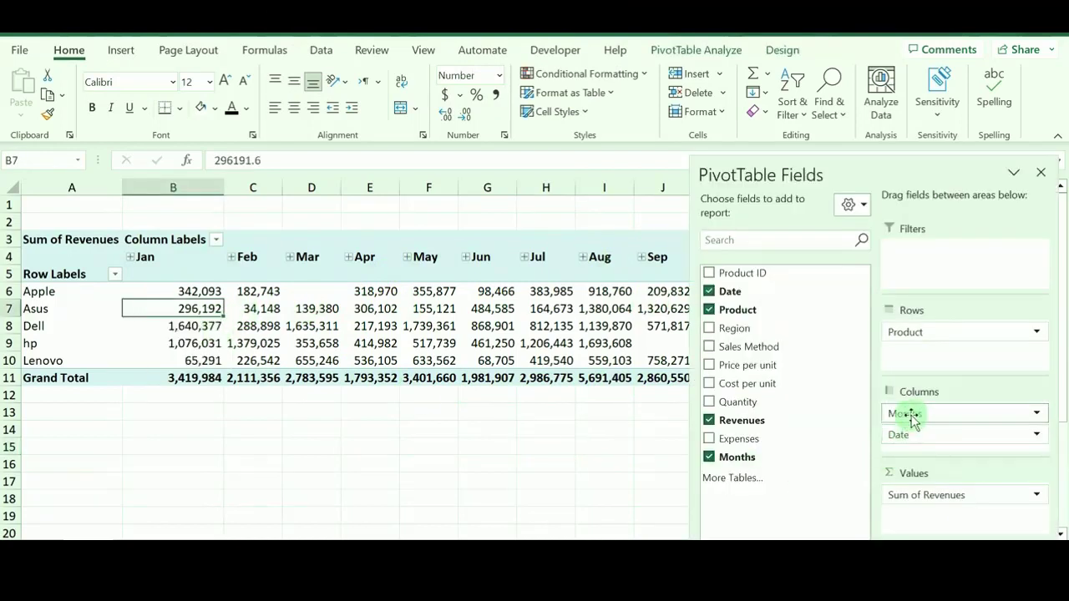
click(709, 293)
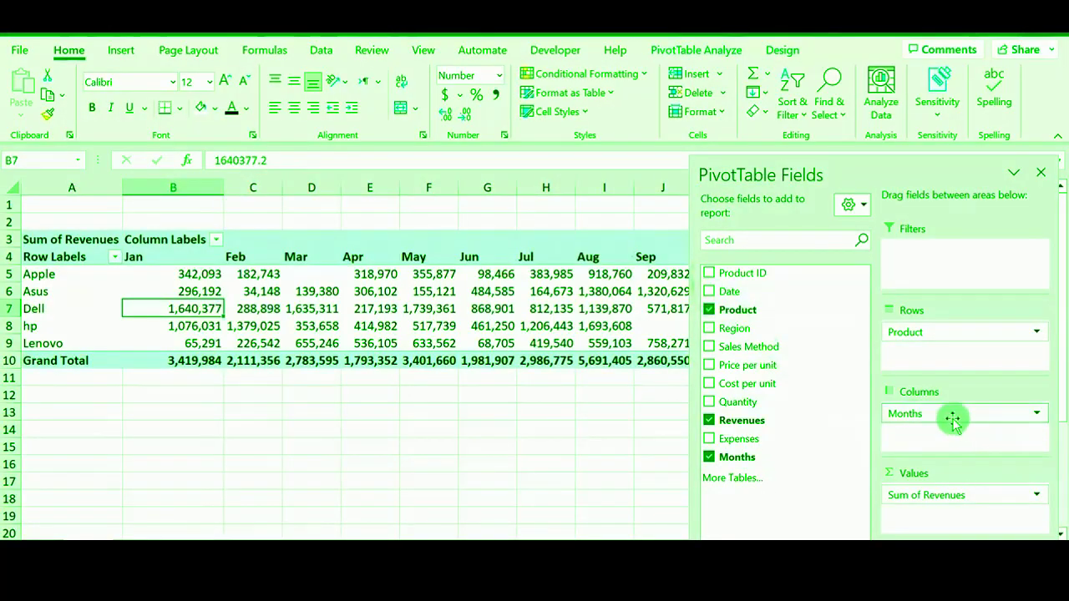
drag(954, 416, 662, 427)
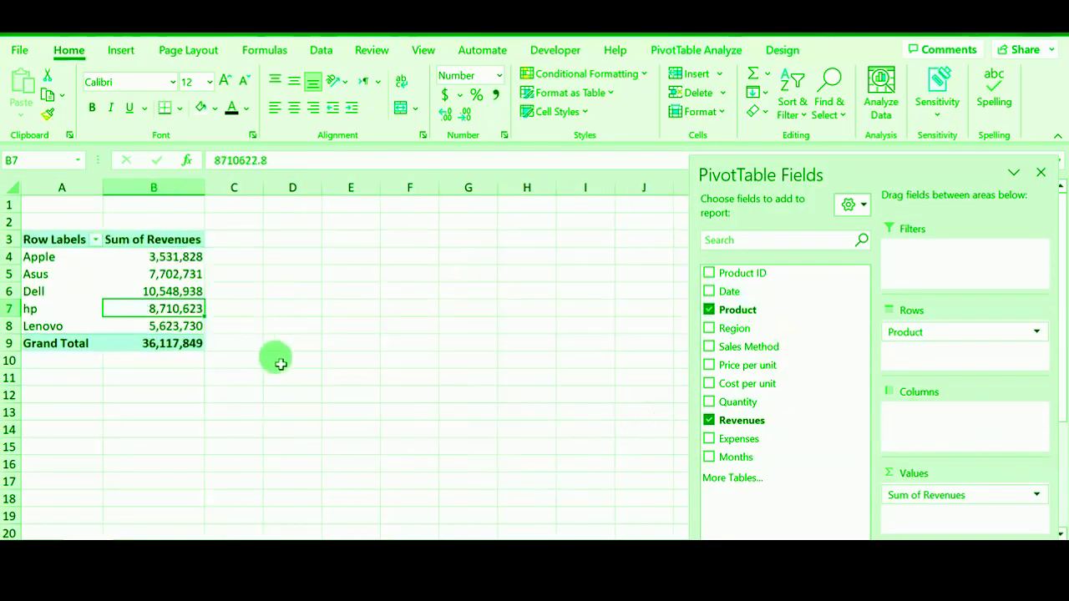
- Insert a timeline for the Date field and place it beside the PivotTable
click(684, 52)
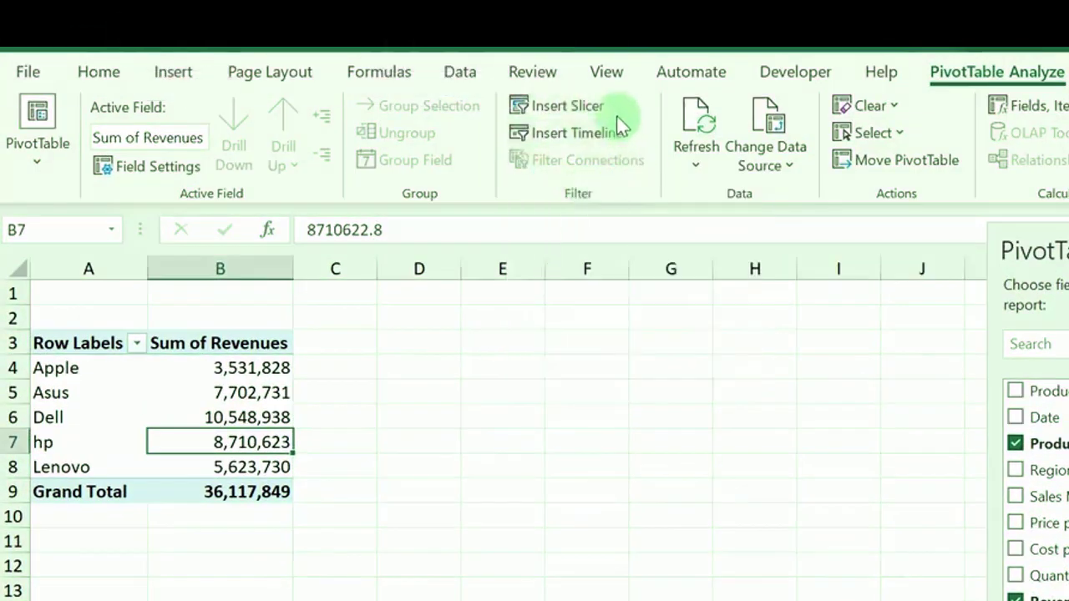
click(580, 135)
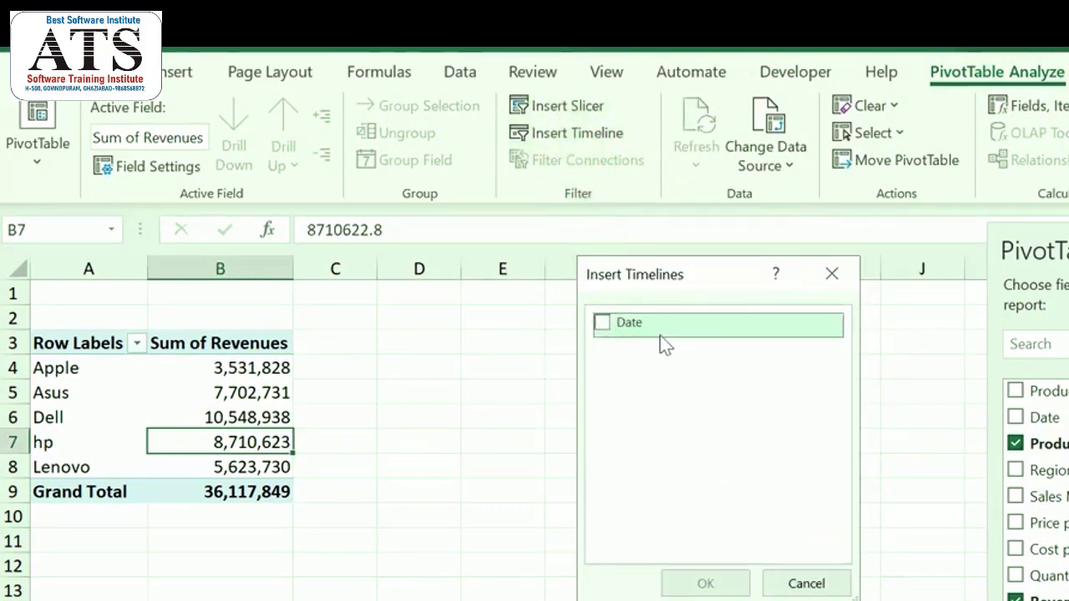
click(601, 324)
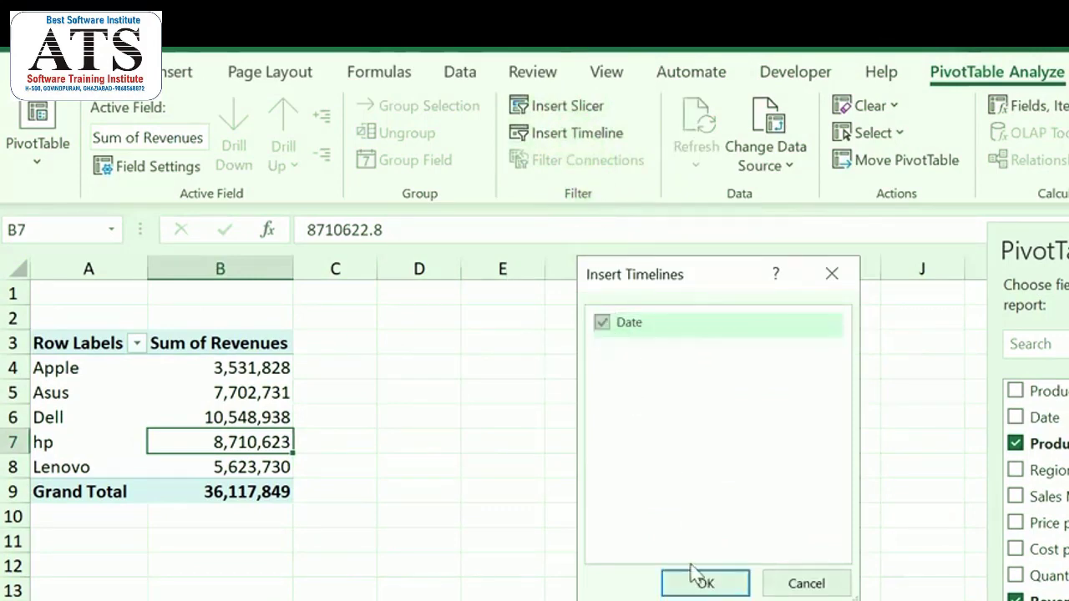
click(702, 583)
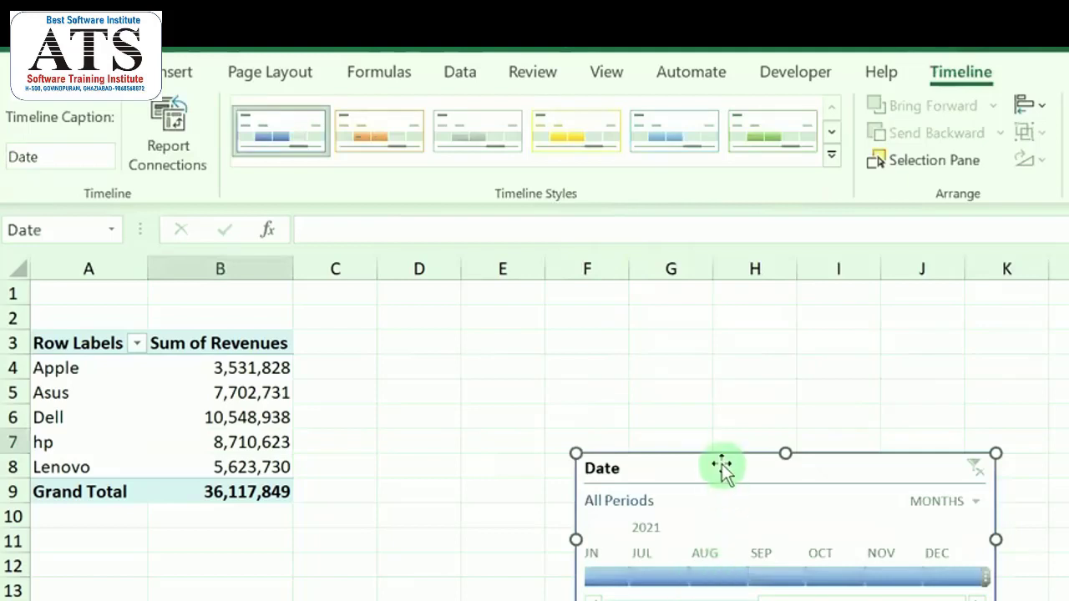
drag(723, 467, 475, 338)
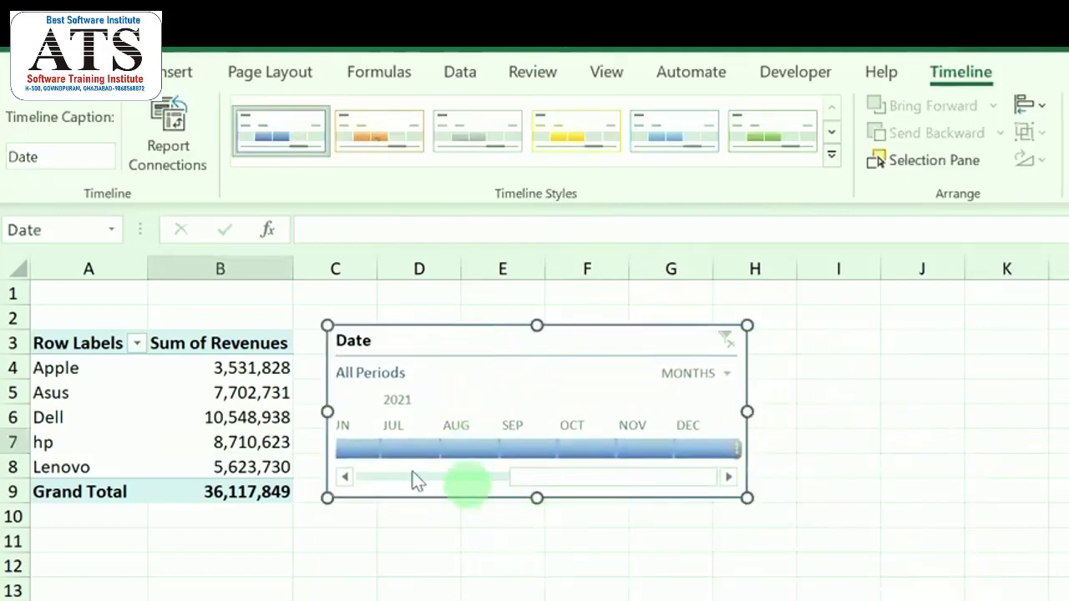
- Filter the PivotTable with the Date timeline, first to June 2021 and then to July 2021
click(369, 451)
click(403, 449)
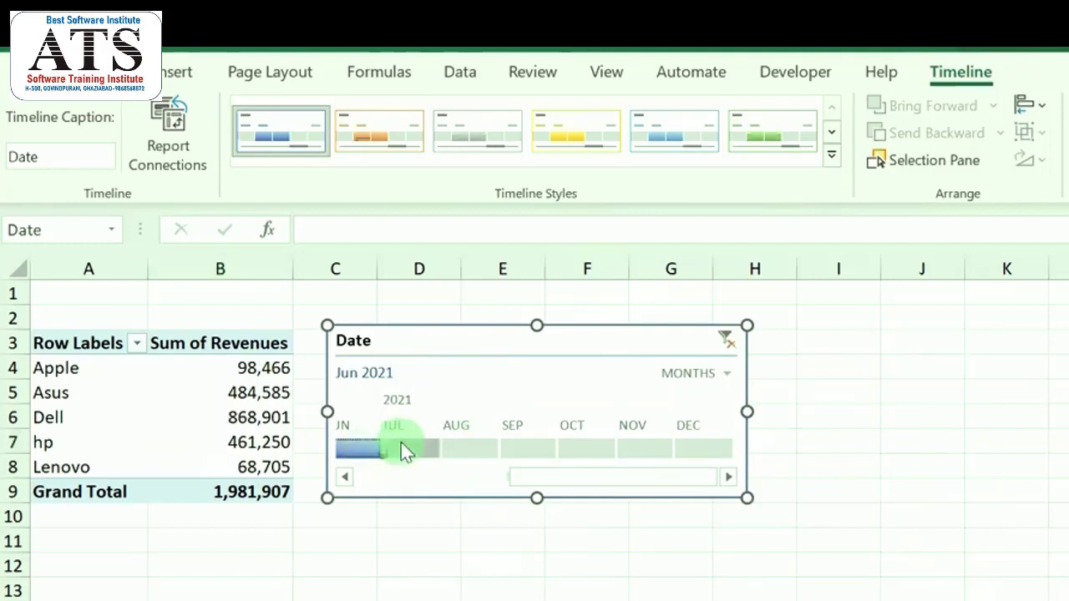
- Filter the PivotTable with the Date timeline one month at a time from August through December 2021
click(470, 451)
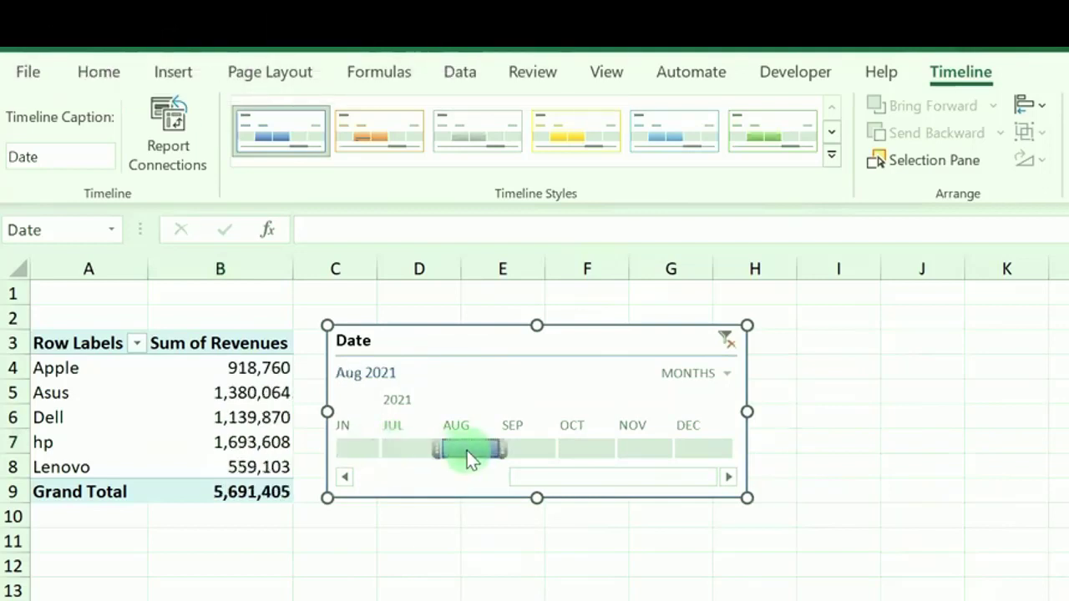
click(528, 452)
click(582, 450)
click(639, 451)
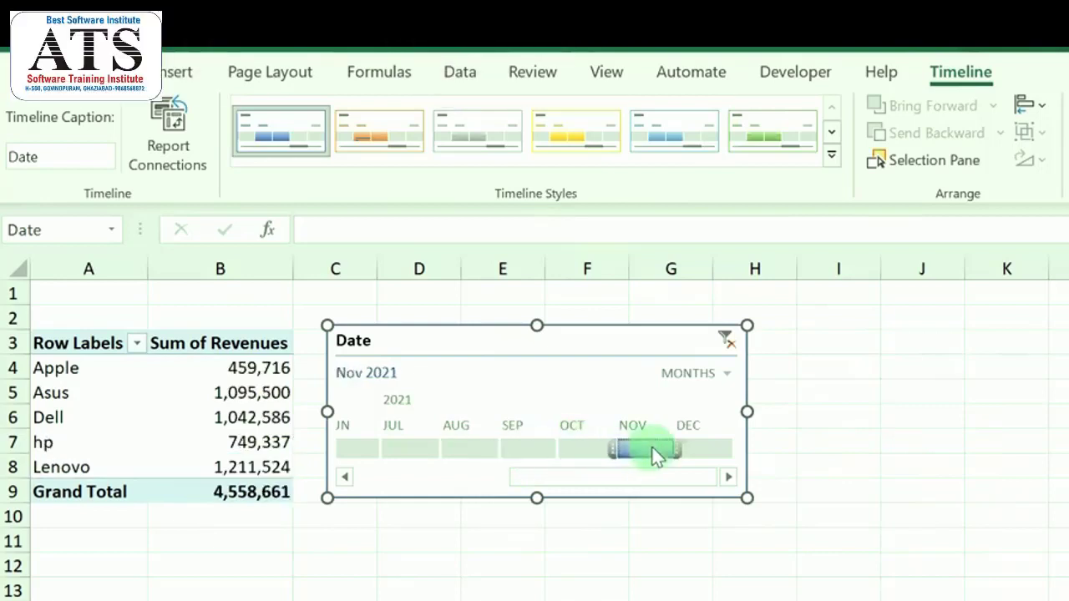
click(689, 450)
- Filter the PivotTable with the Date timeline to January, then February, then March 2021
drag(618, 480, 418, 484)
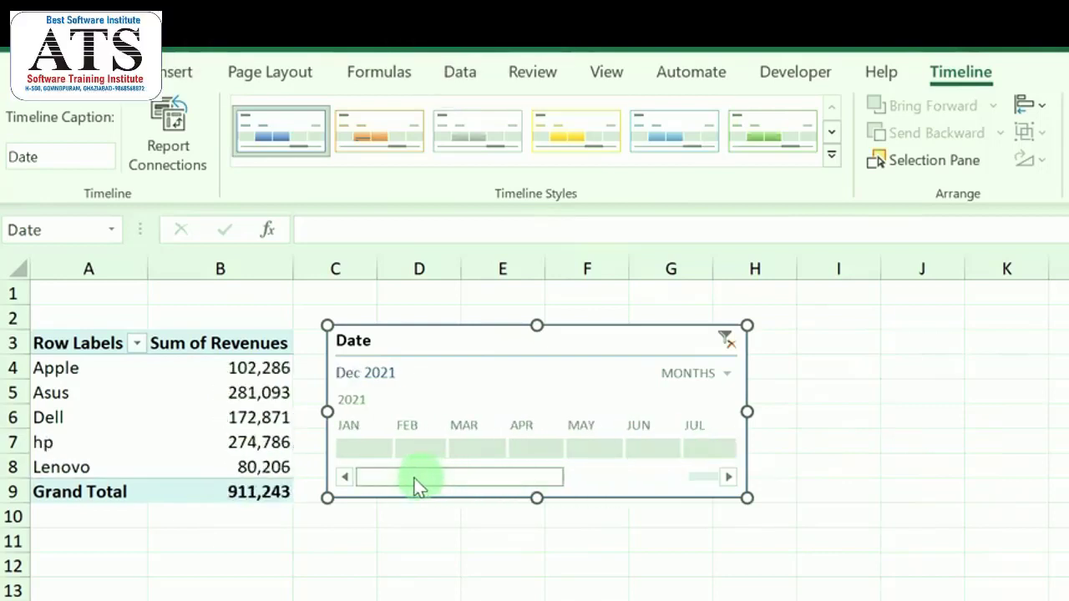
click(359, 451)
click(420, 451)
click(473, 451)
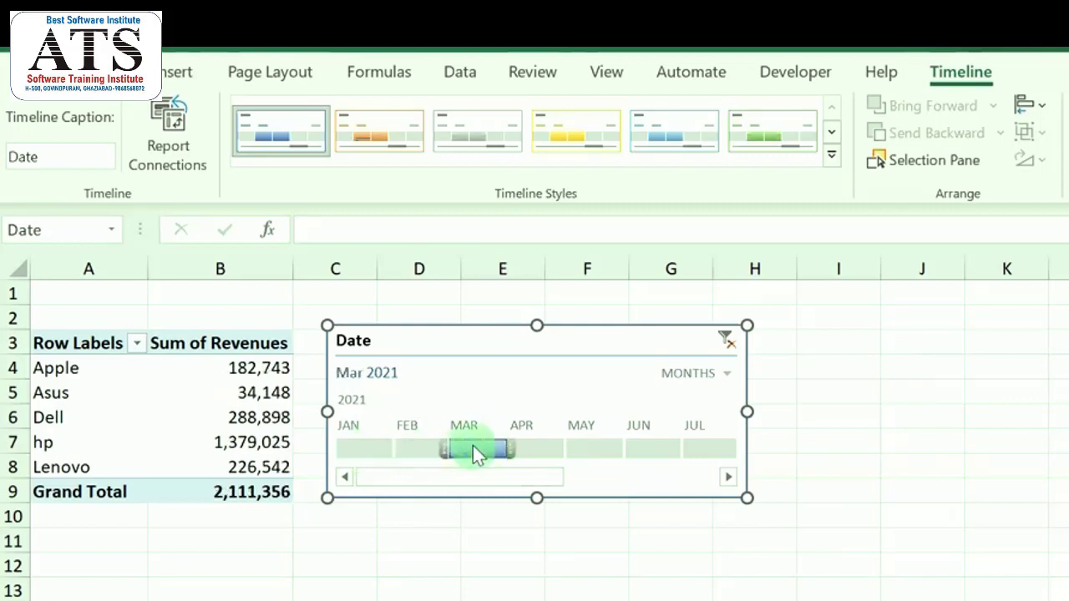
click(659, 449)
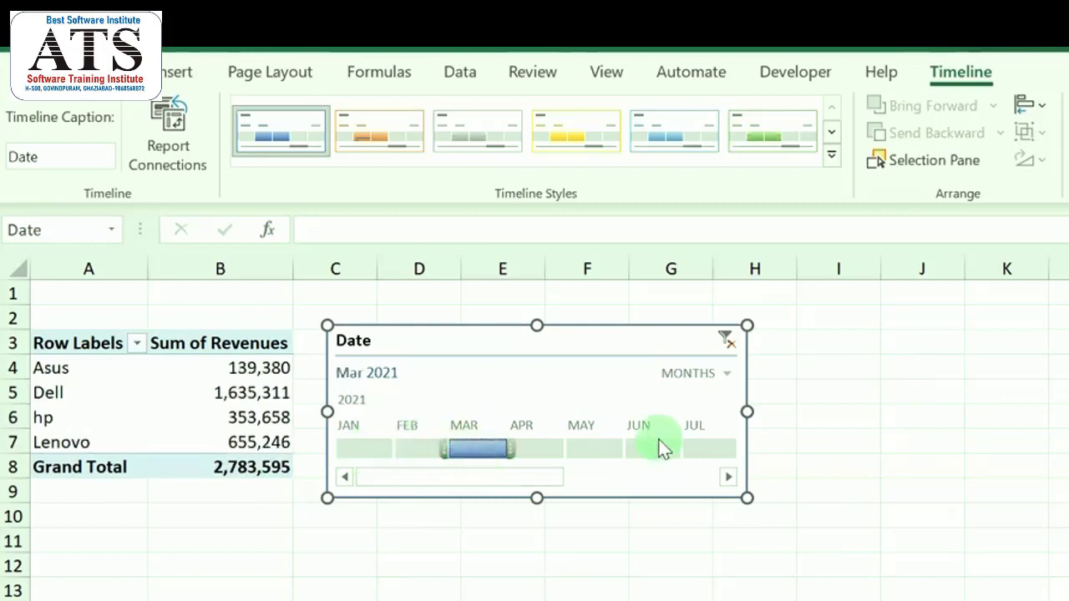
- Switch the Date timeline to quarters and filter the PivotTable from Q4 back through Q1 2021, one quarter at a time
click(728, 375)
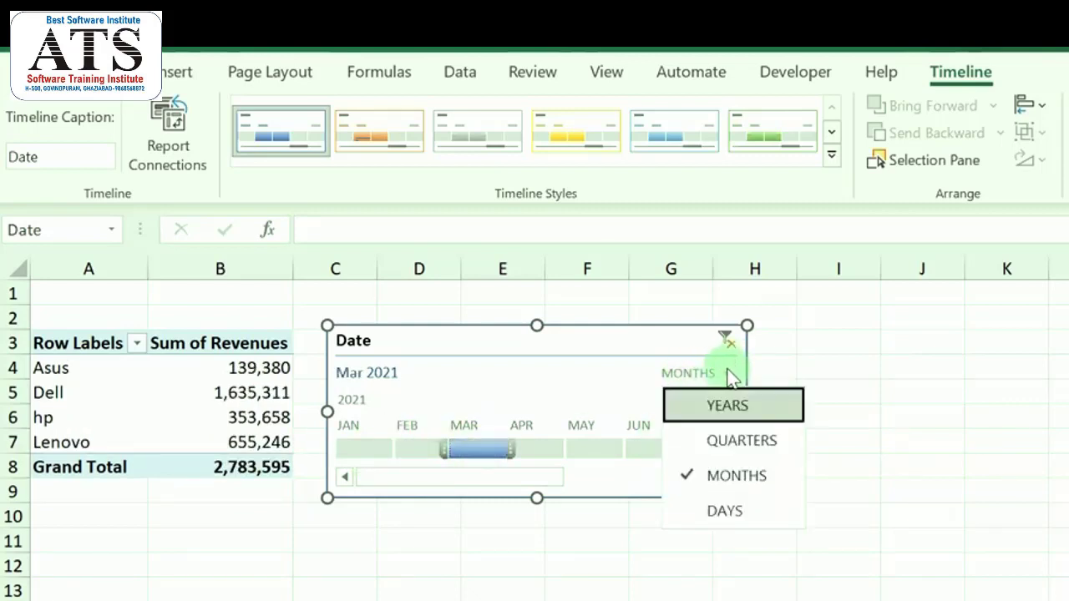
click(727, 441)
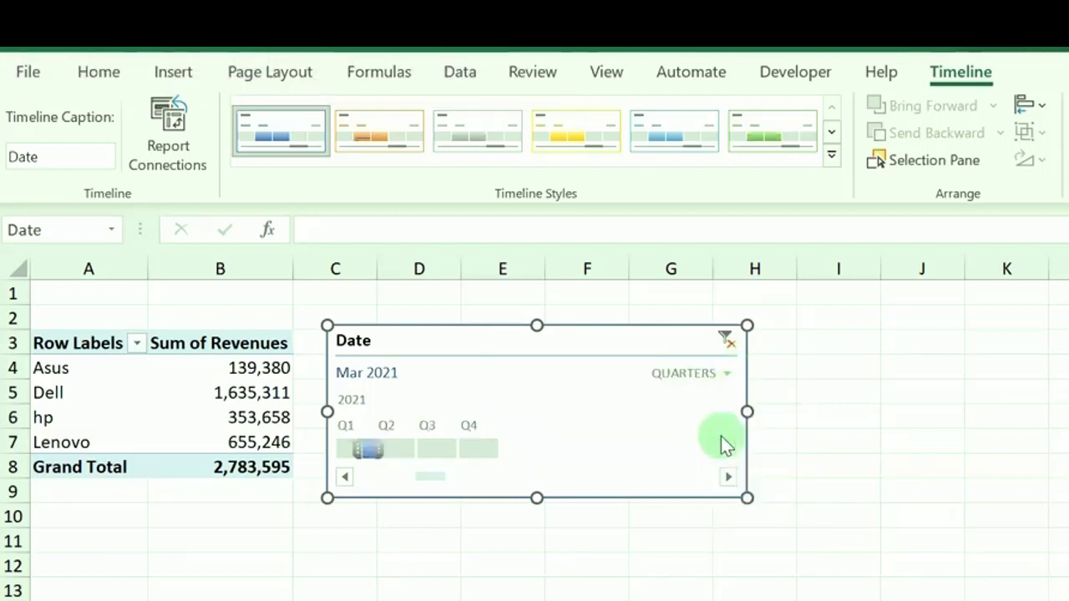
click(479, 455)
click(436, 456)
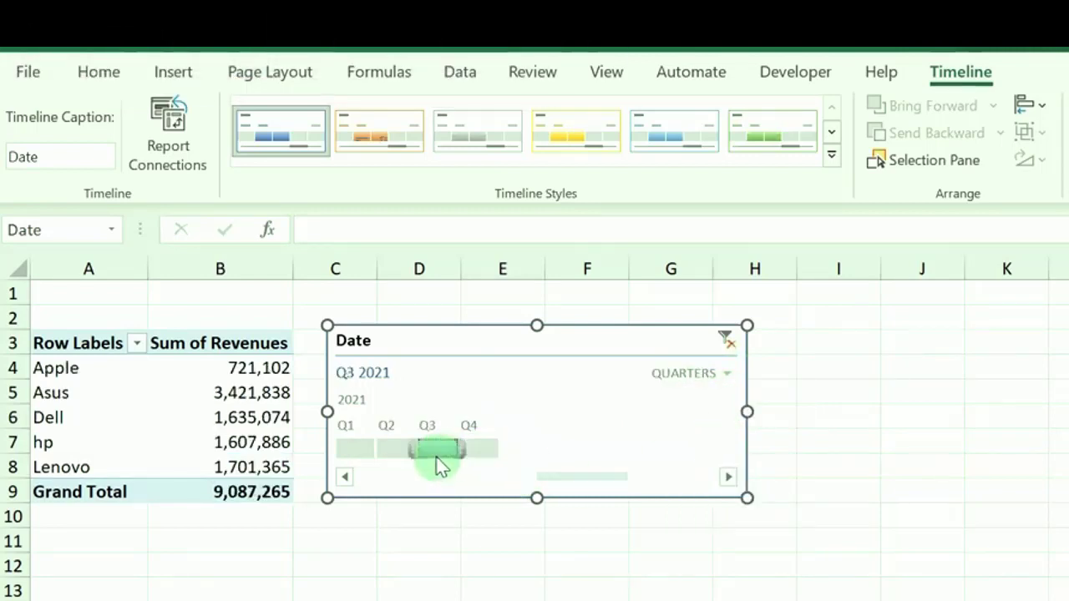
click(393, 451)
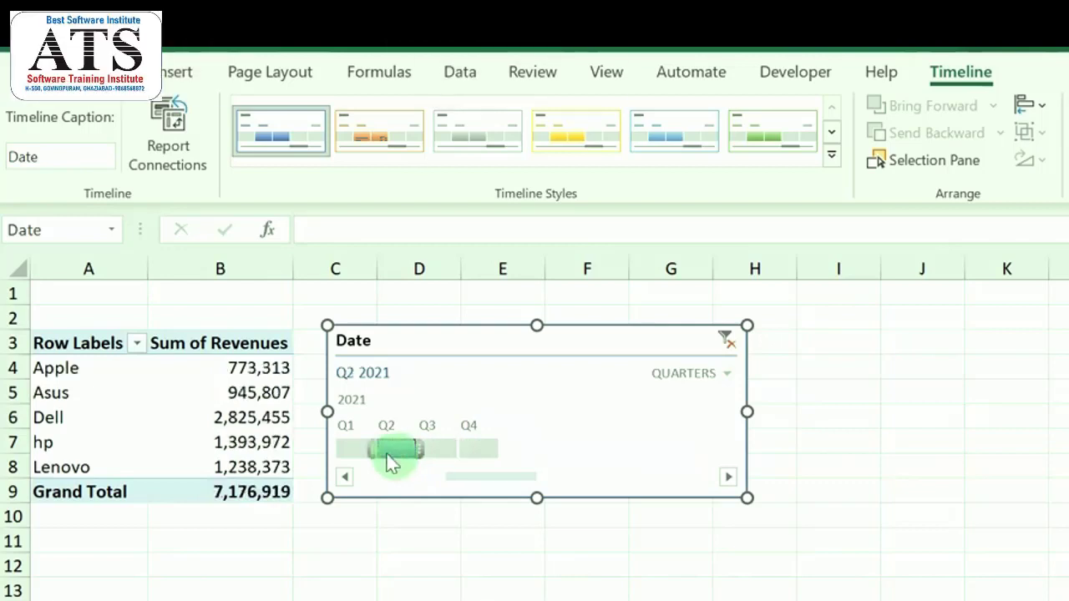
click(357, 451)
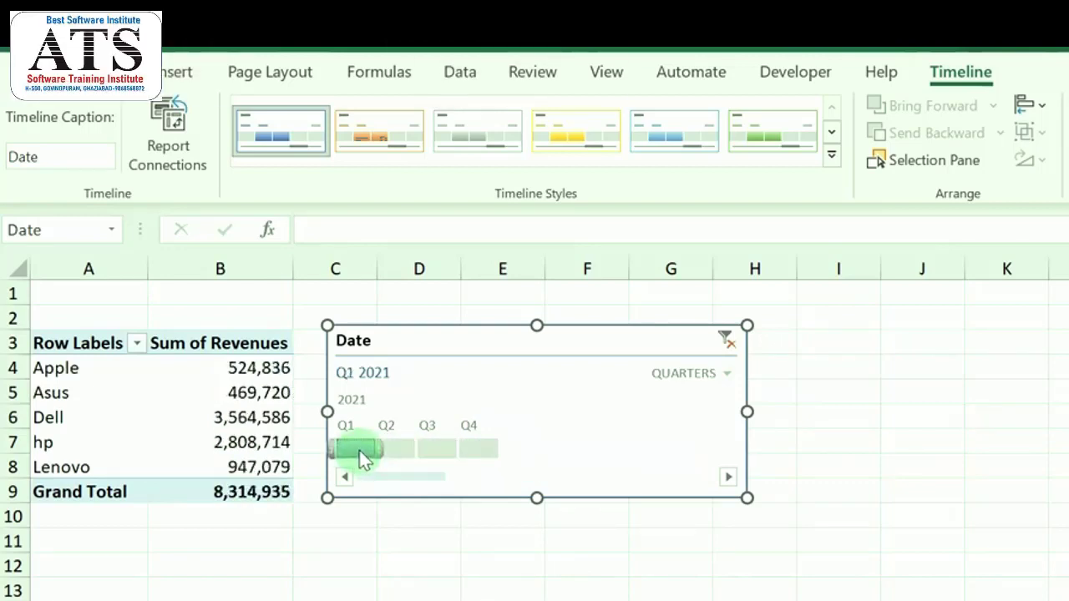
- Switch the Date timeline back to months and filter the PivotTable backwards from June, ending on January 2021
click(726, 376)
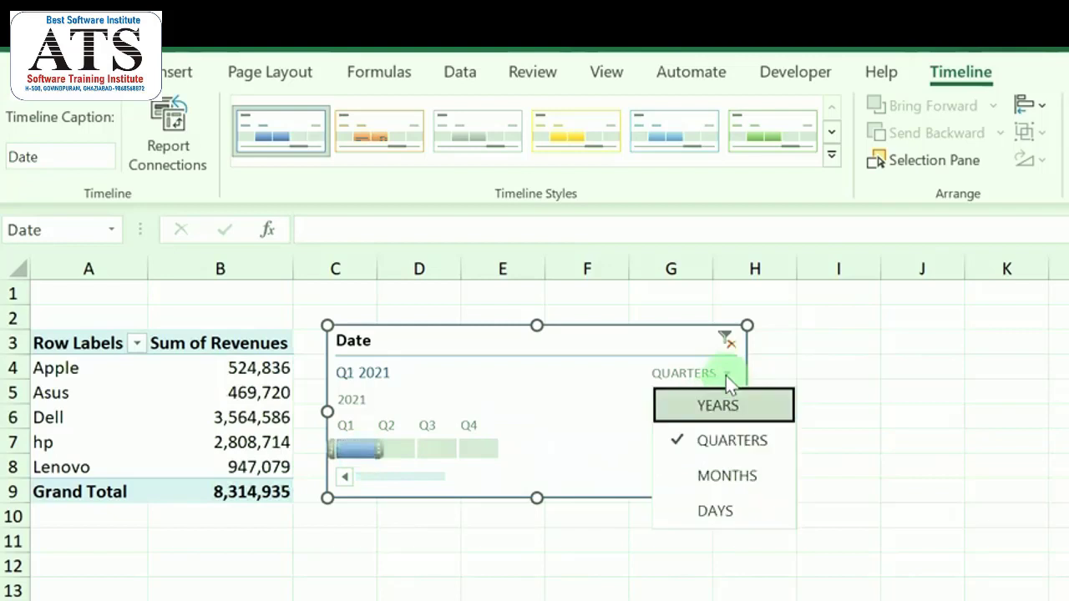
click(726, 475)
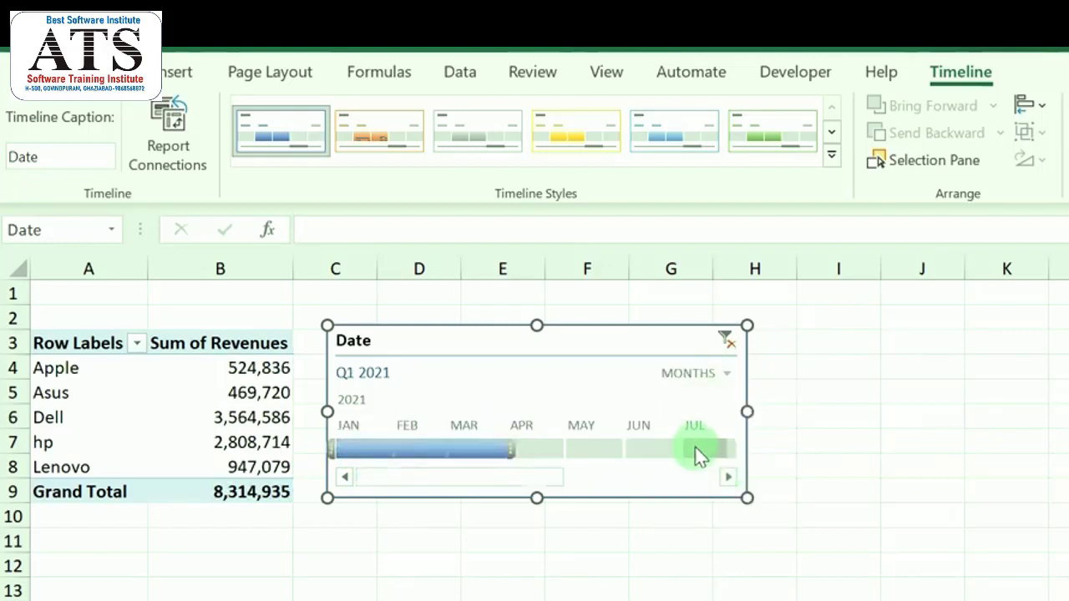
click(640, 449)
click(577, 450)
click(507, 449)
click(471, 450)
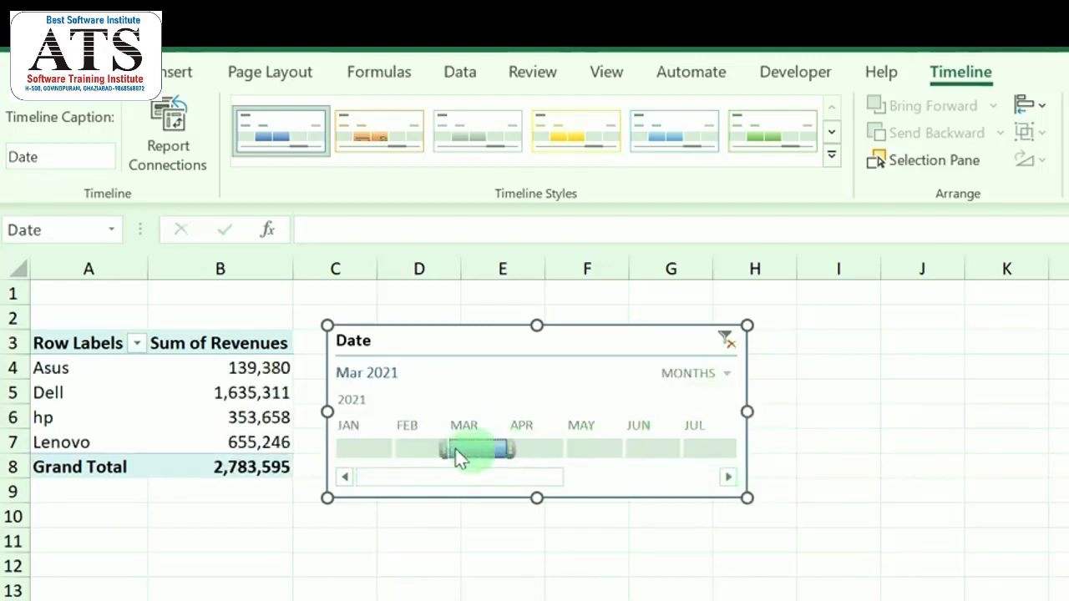
click(423, 450)
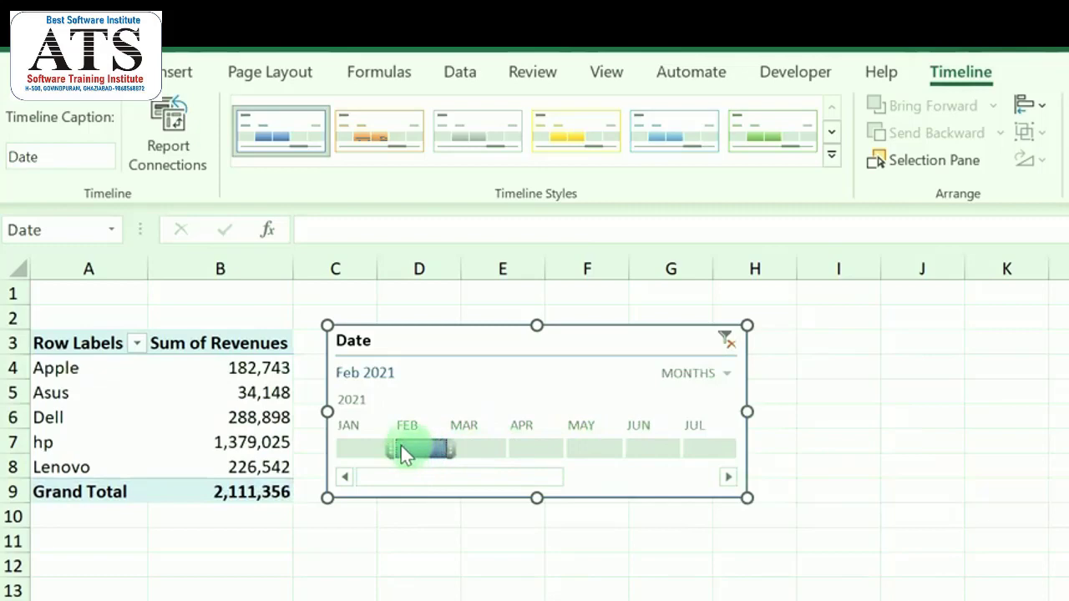
click(357, 447)
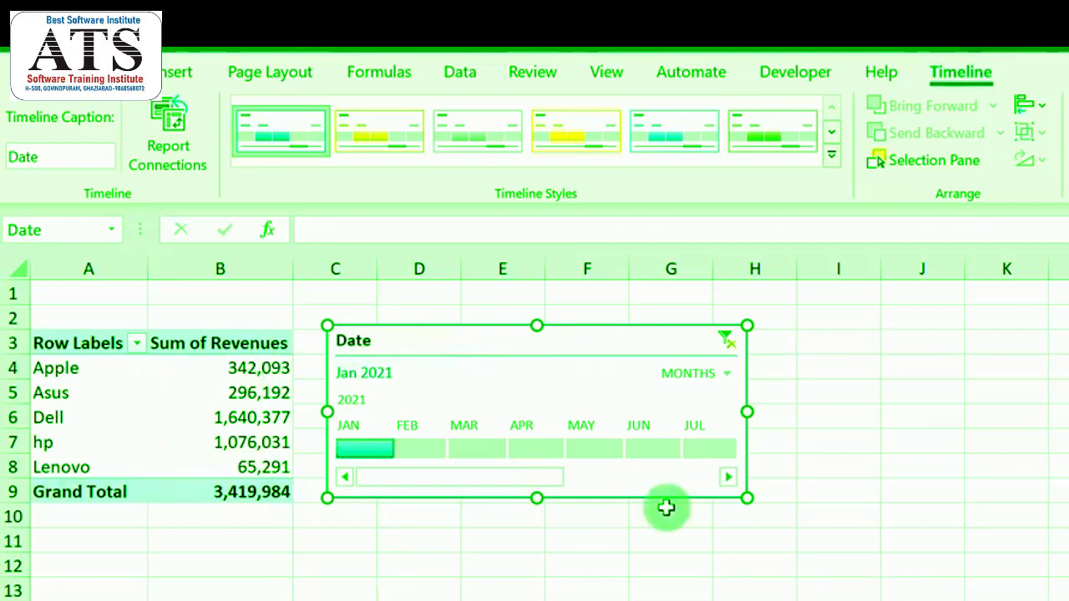
- Insert a Region slicer for the PivotTable and place it, shortened to fit its items, below the Date timeline
click(170, 438)
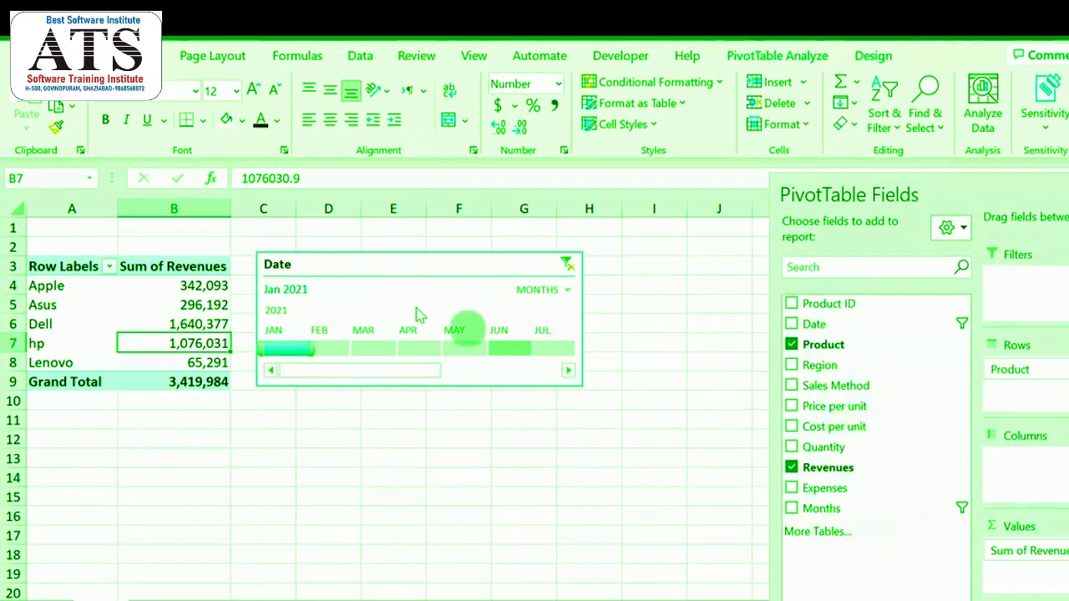
click(590, 473)
click(77, 300)
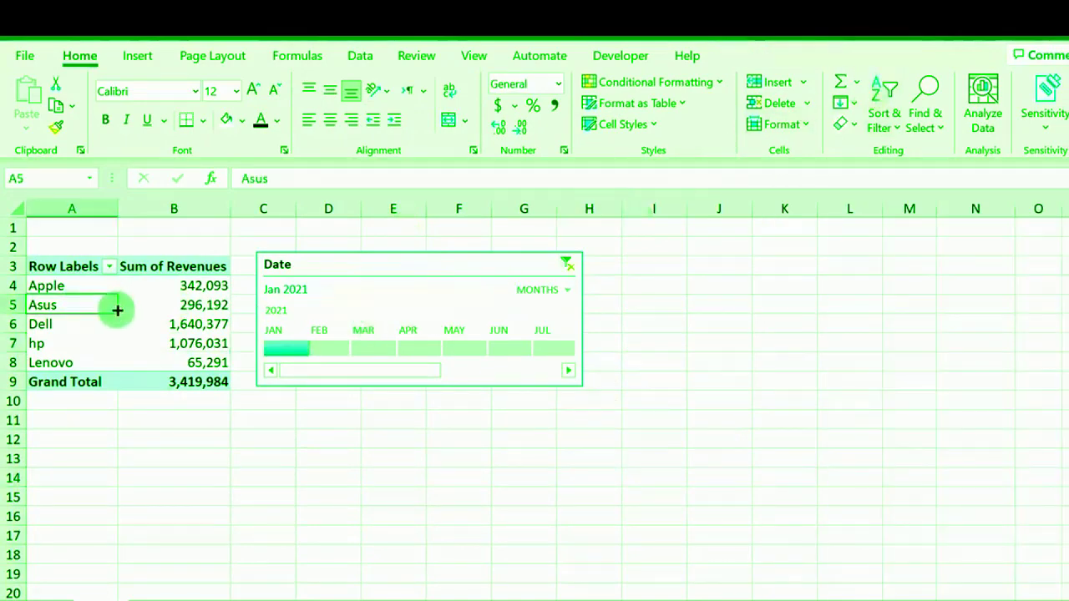
click(781, 59)
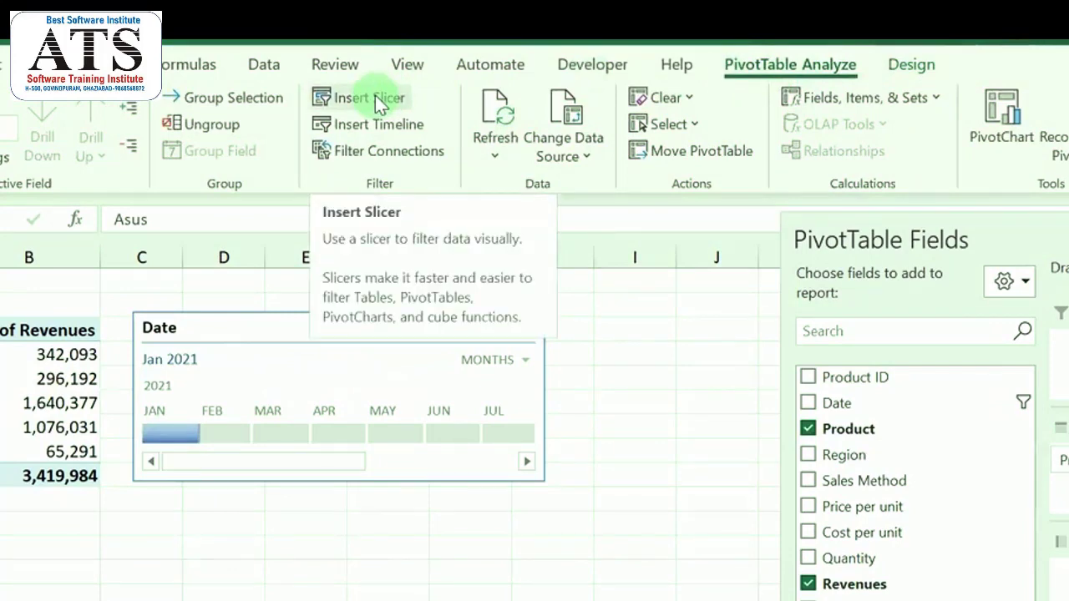
click(375, 98)
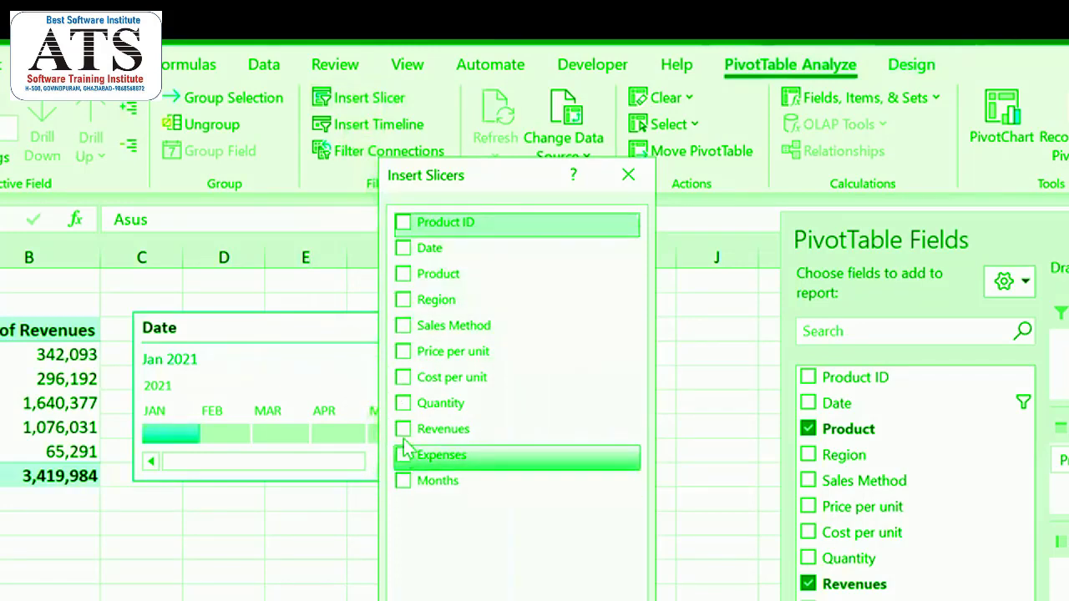
click(403, 300)
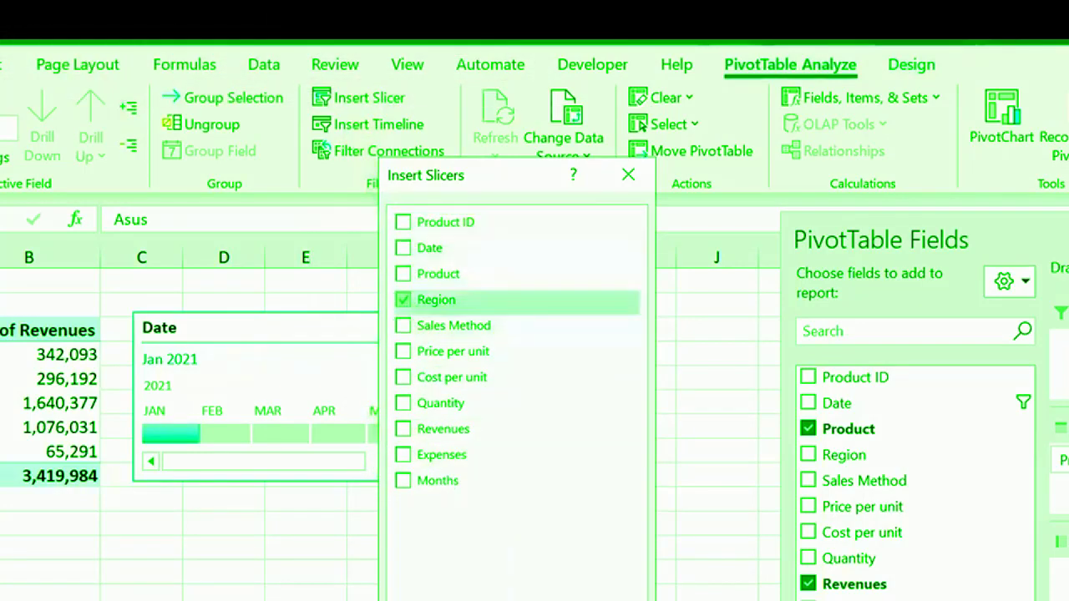
click(486, 594)
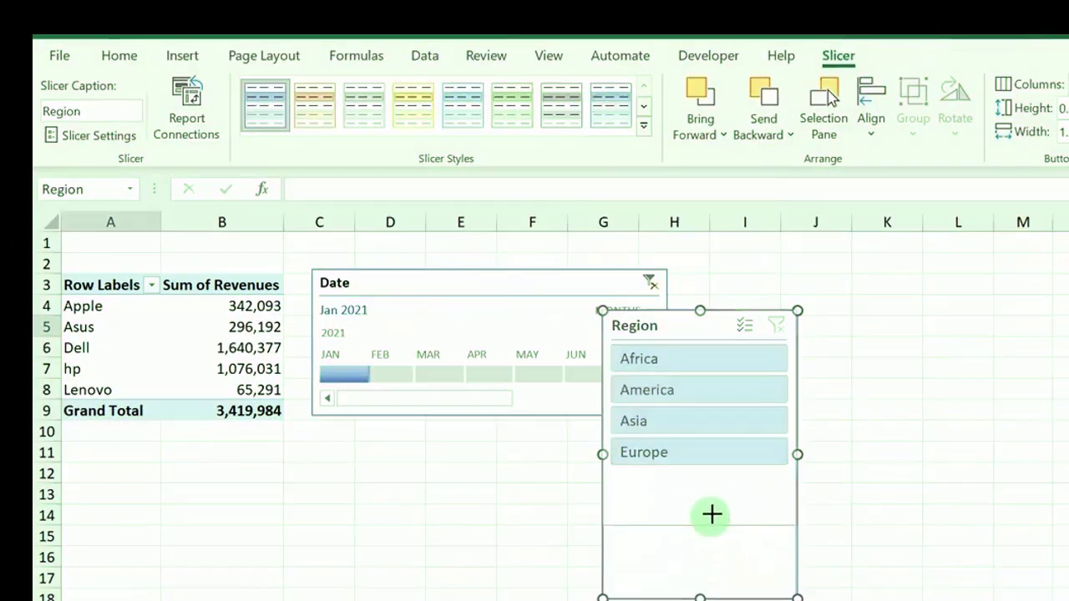
drag(712, 515, 714, 481)
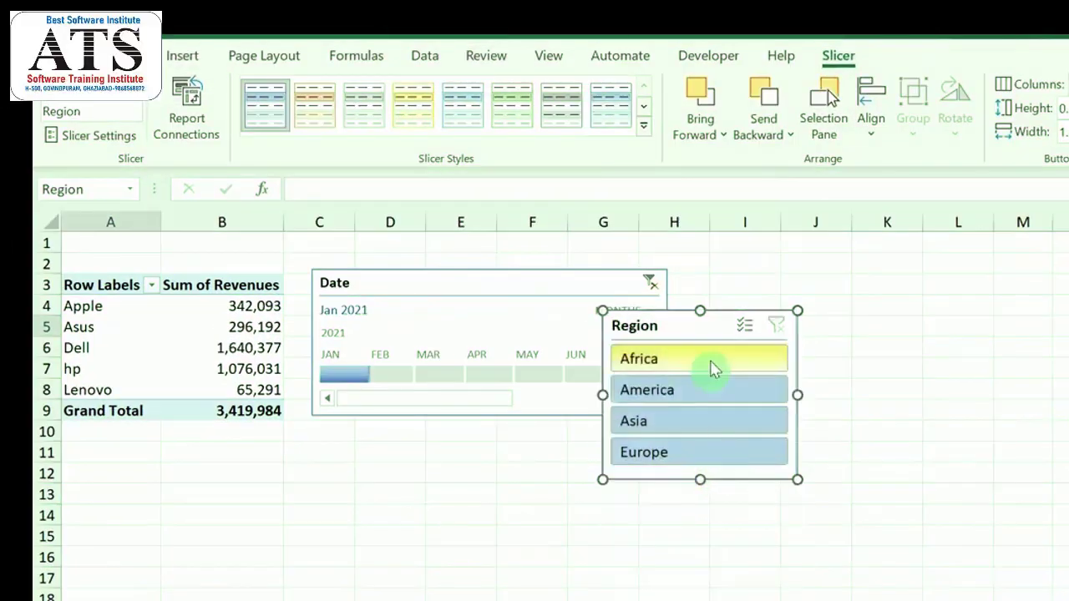
drag(680, 333, 405, 459)
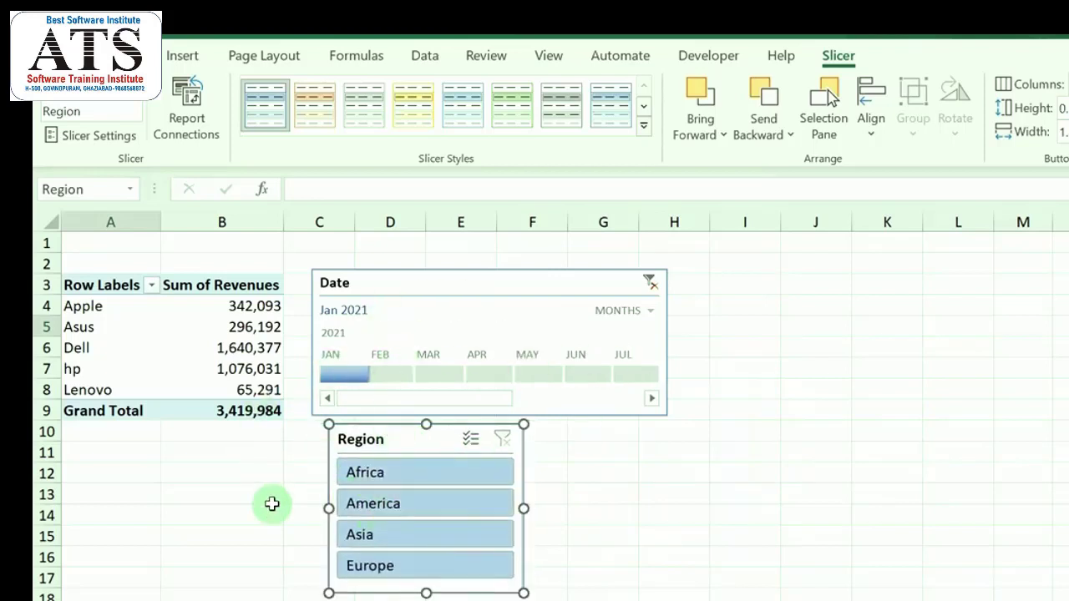
- Filter the PivotTable by region and month: Africa in March, Asia in March and May, and Europe in May 2021
click(404, 471)
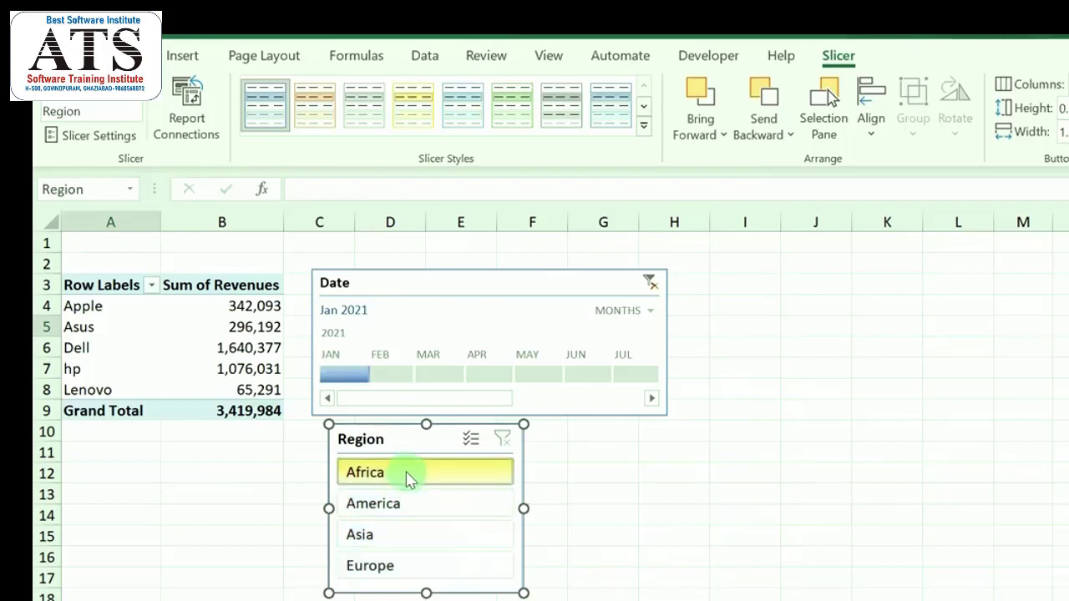
click(440, 375)
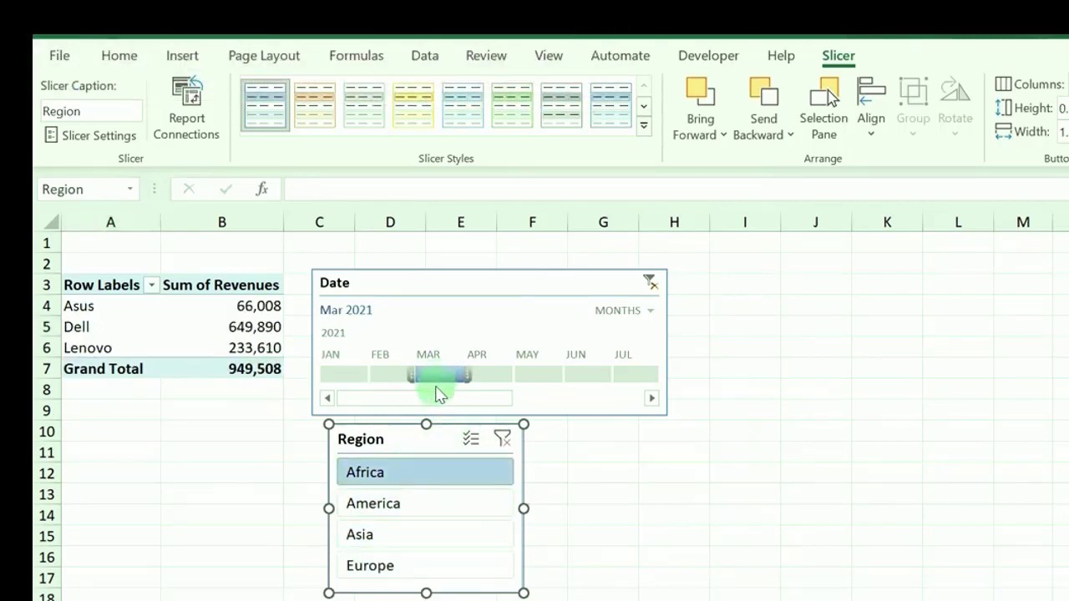
click(371, 538)
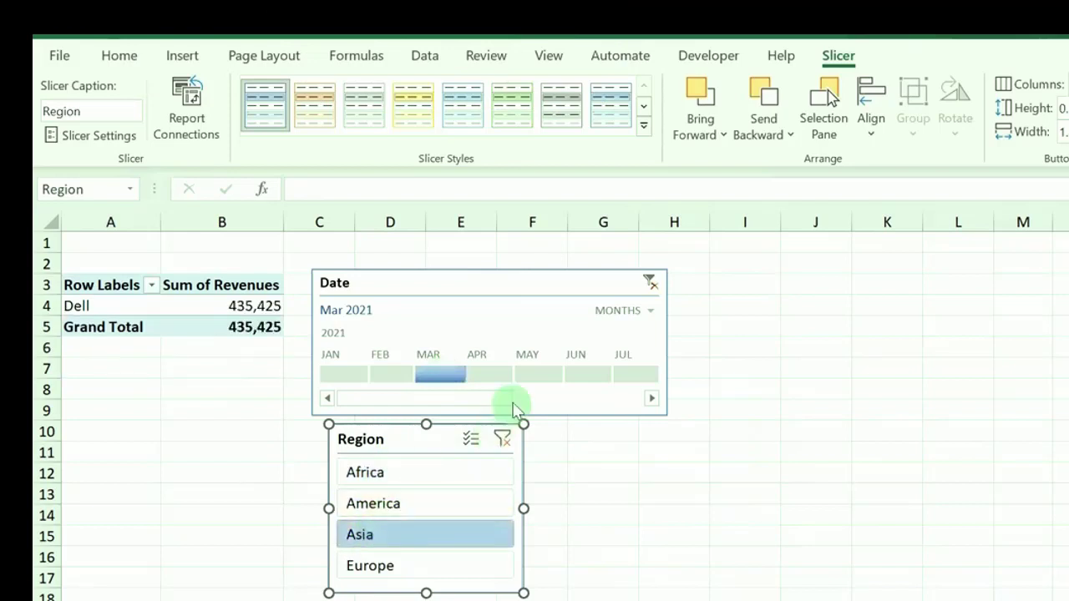
click(537, 377)
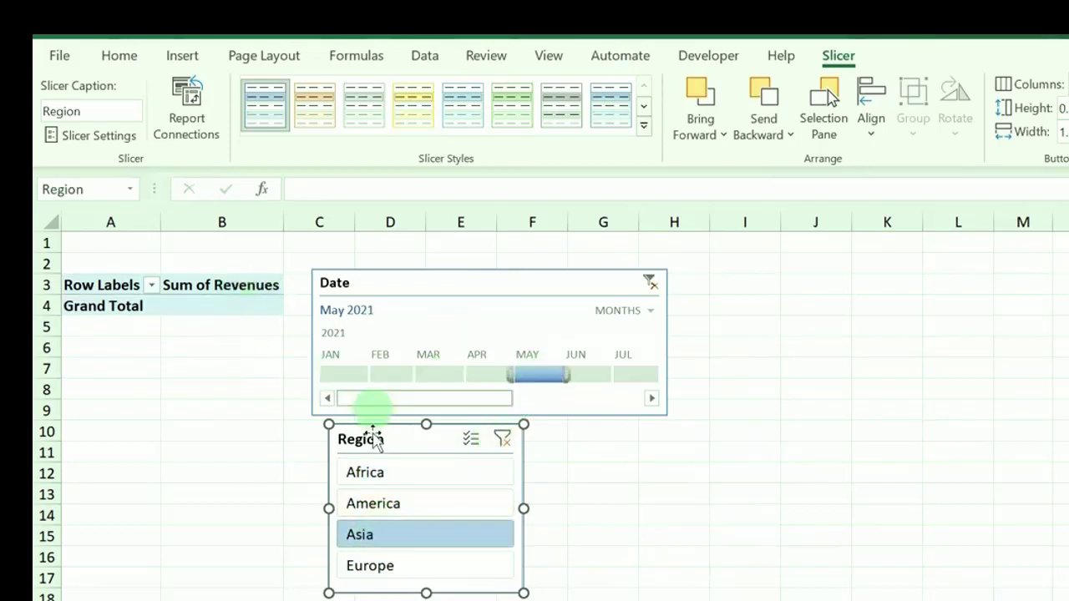
click(382, 566)
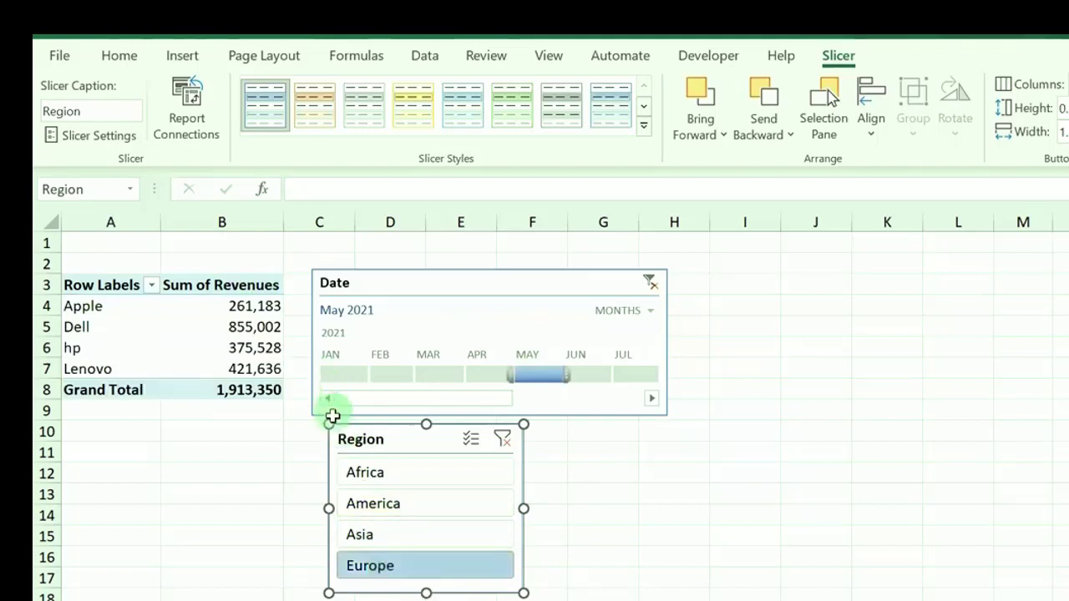
- Enable multi-selection in the Region slicer to include Asia with Europe, and extend the Date timeline filter to March–May 2021
click(470, 439)
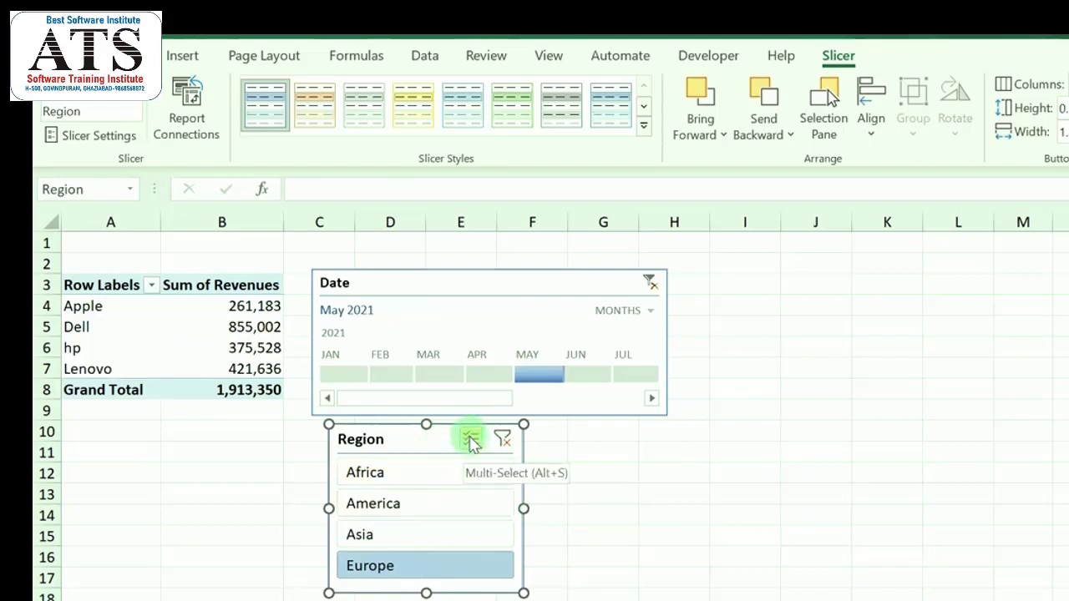
click(414, 541)
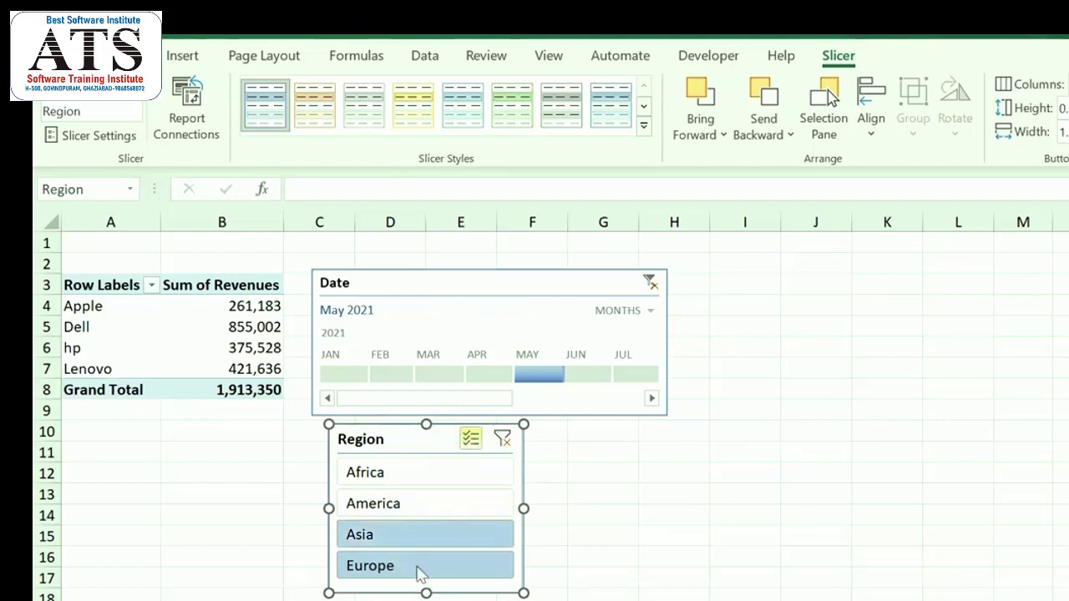
click(417, 570)
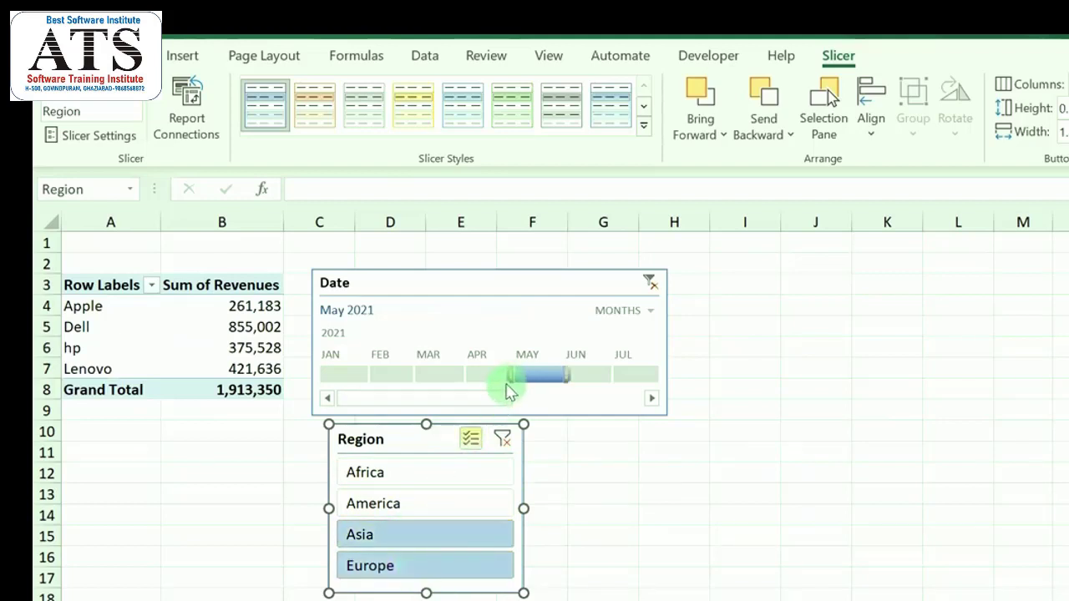
drag(495, 376, 429, 372)
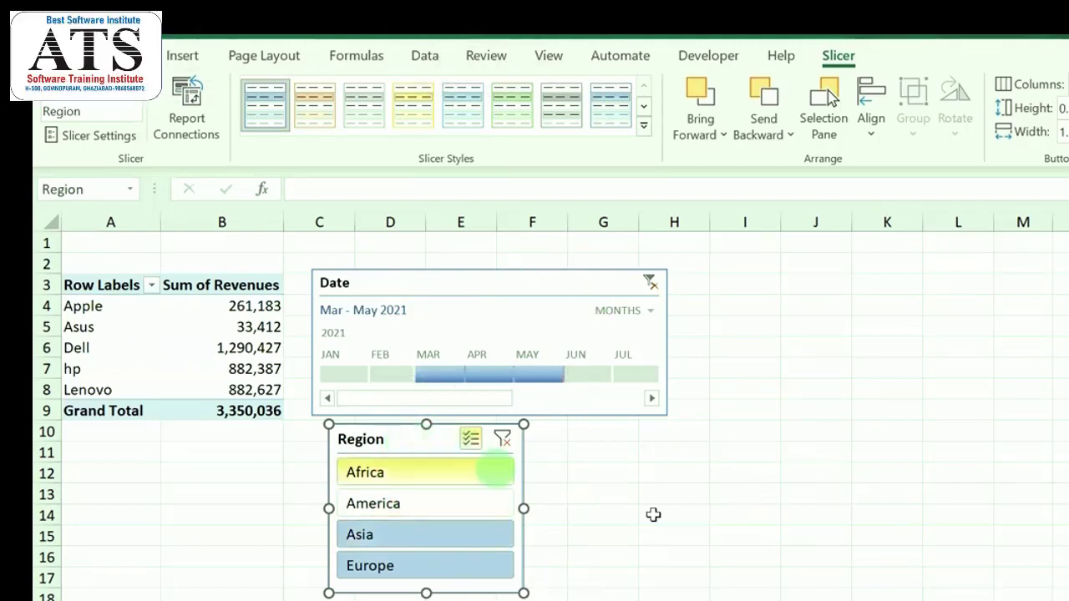
- Delete the Region slicer and the Date timeline from the worksheet
key(Delete)
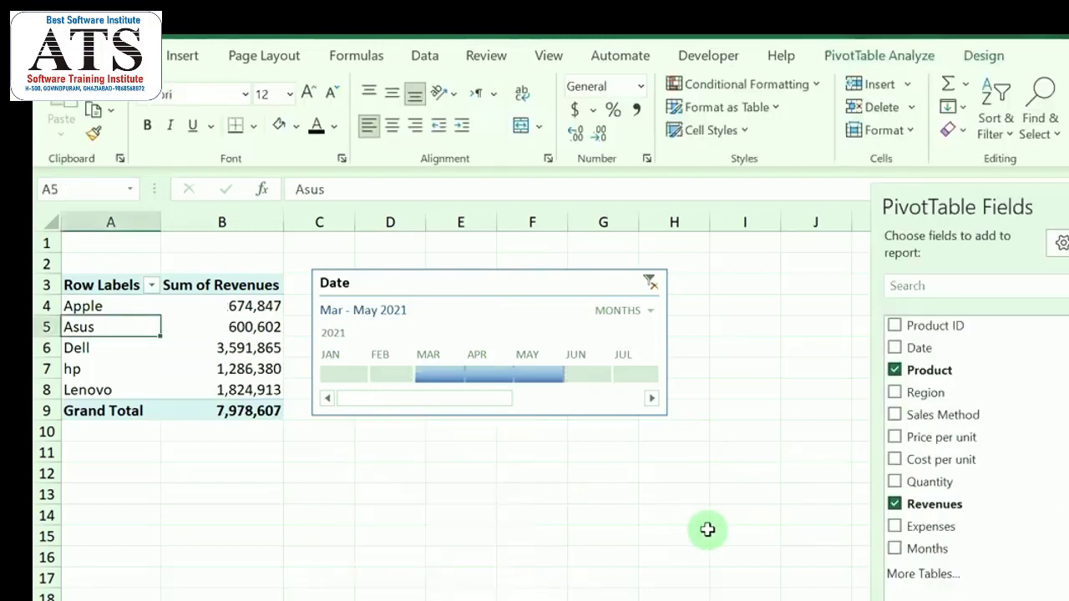
click(491, 291)
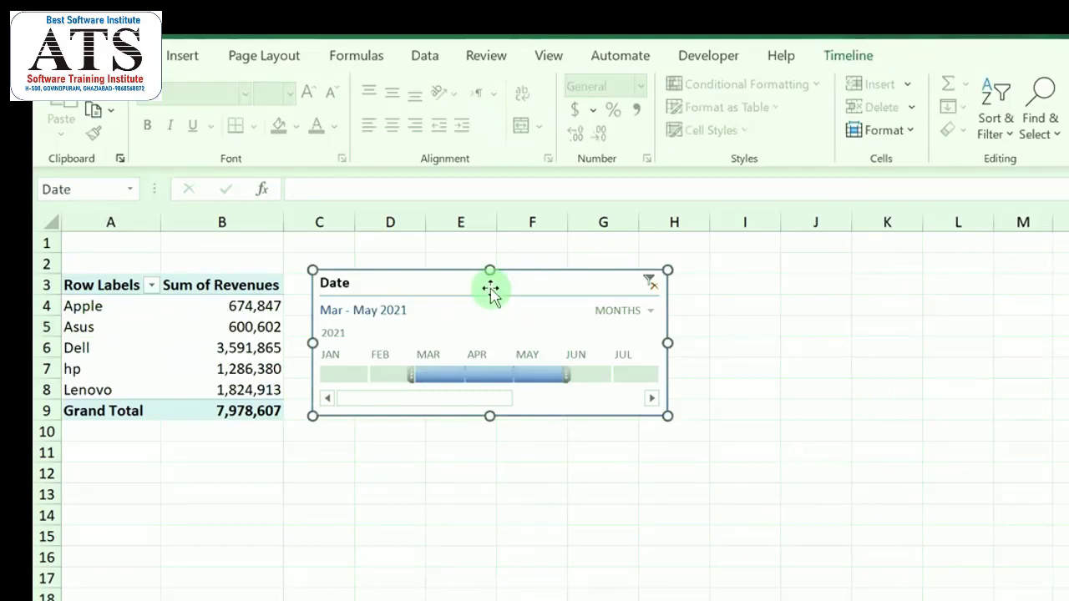
key(Delete)
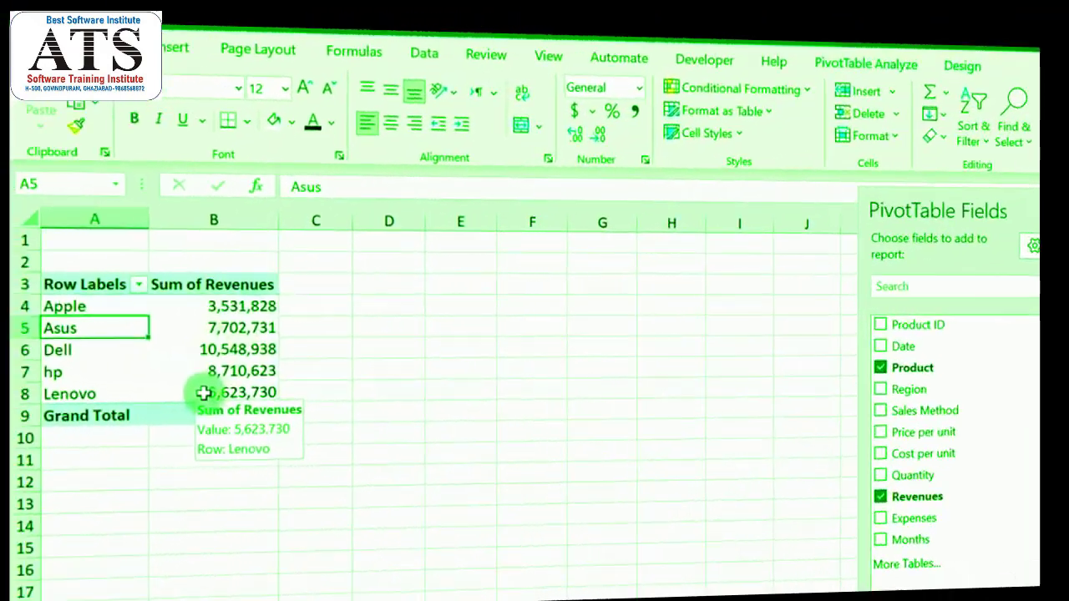
- Insert a Clustered Column PivotChart of revenues by product and place it beside the PivotTable
click(200, 312)
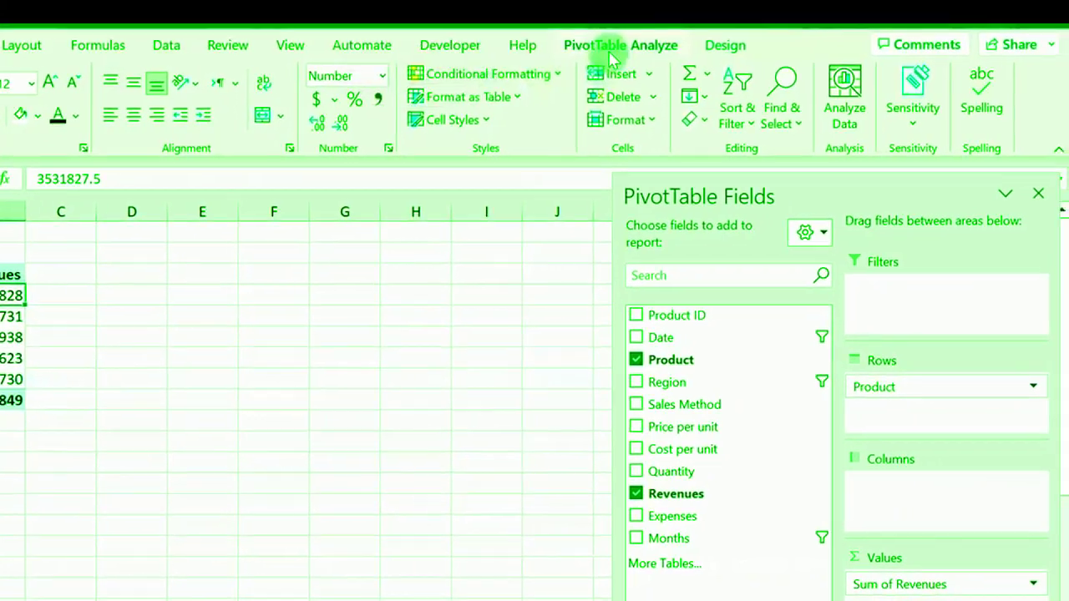
click(614, 47)
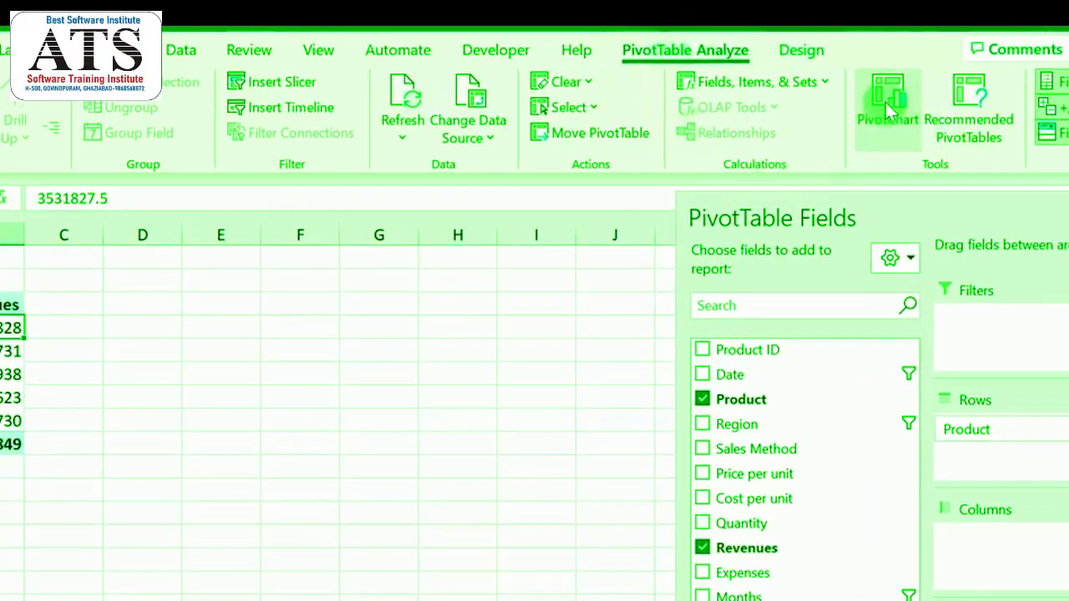
click(798, 104)
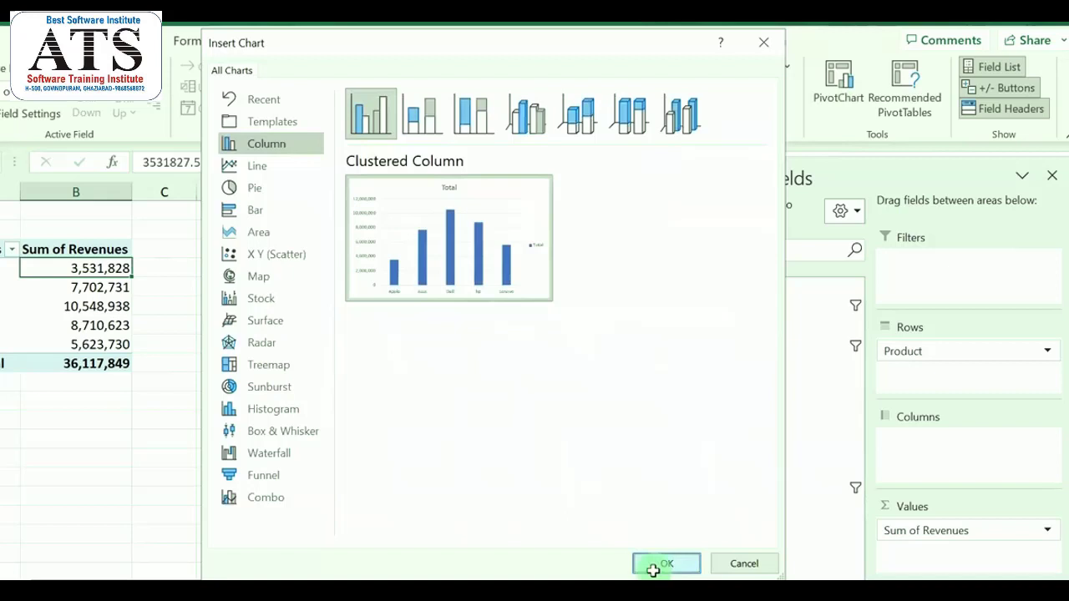
click(660, 565)
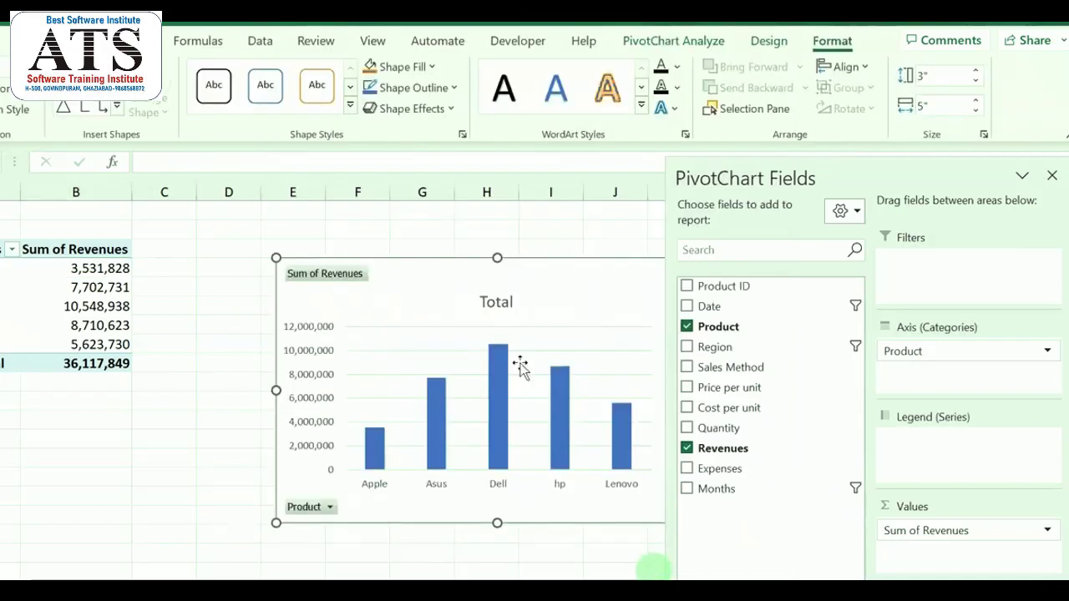
mouse_move(549, 293)
mouse_down()
mouse_move(420, 279)
mouse_move(422, 262)
mouse_up()
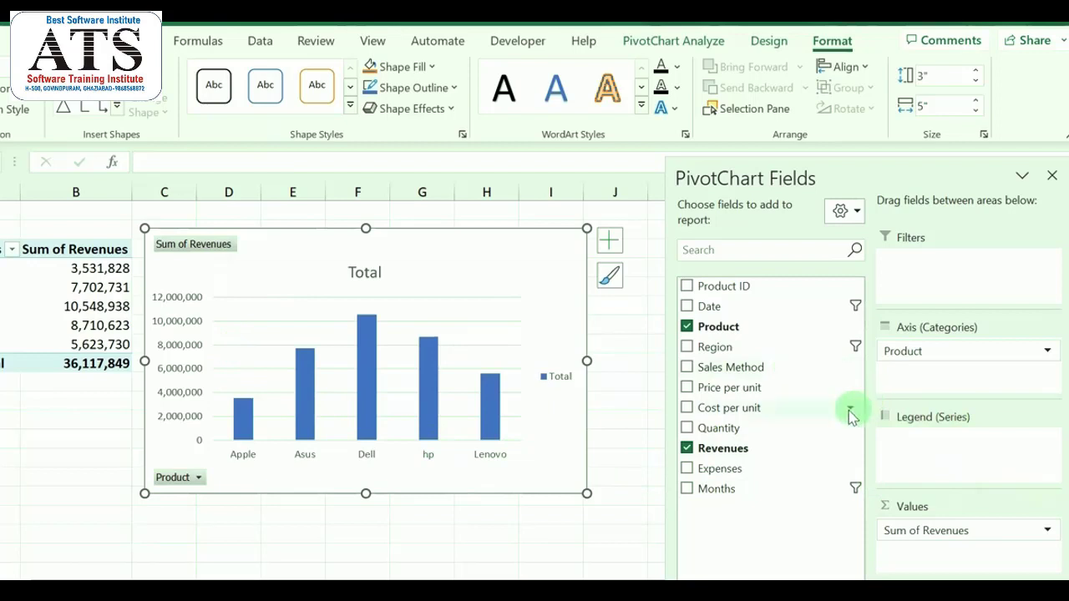
- Add Region to the PivotChart as its legend series and include all regions in the Region filter
drag(735, 351, 918, 451)
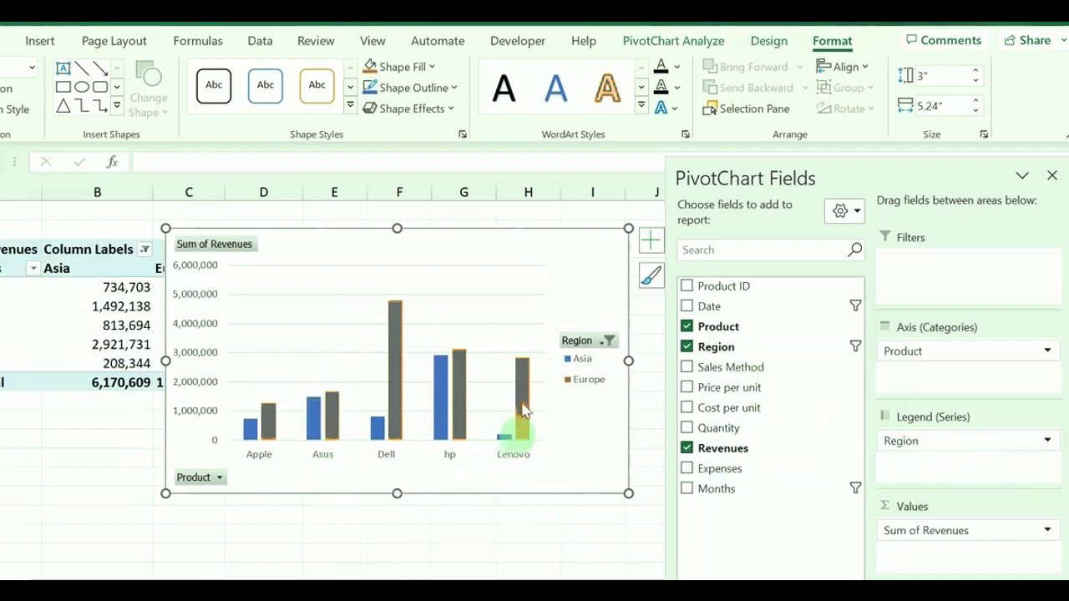
mouse_move(468, 372)
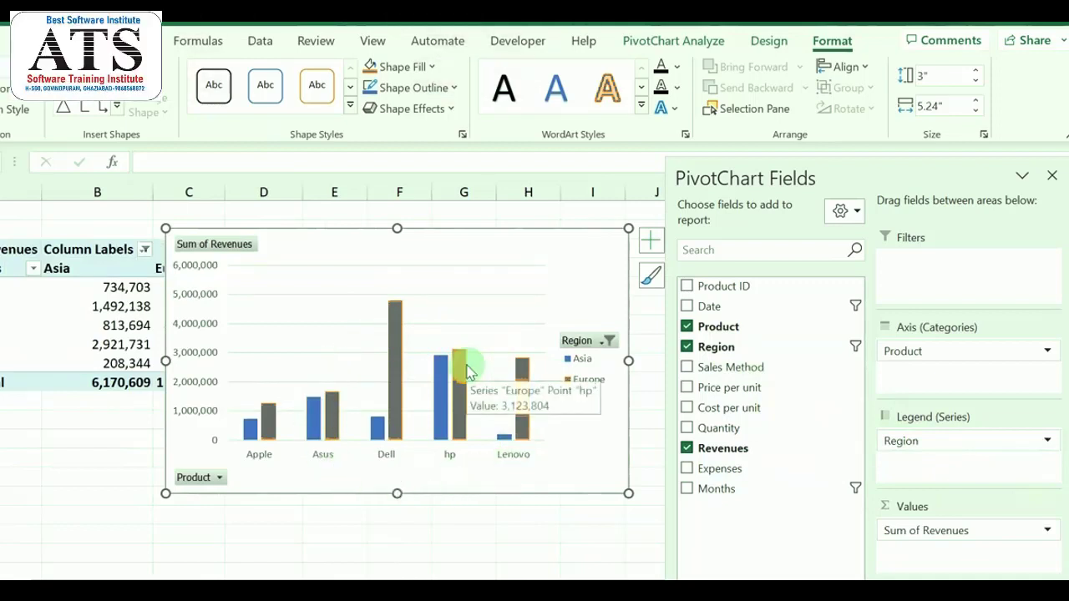
click(608, 343)
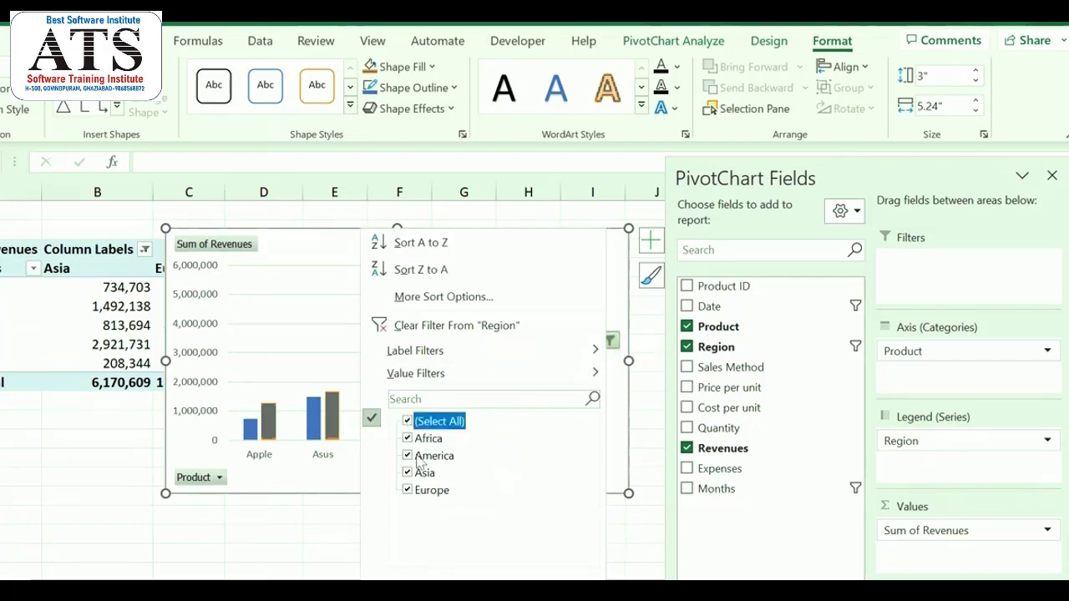
click(508, 587)
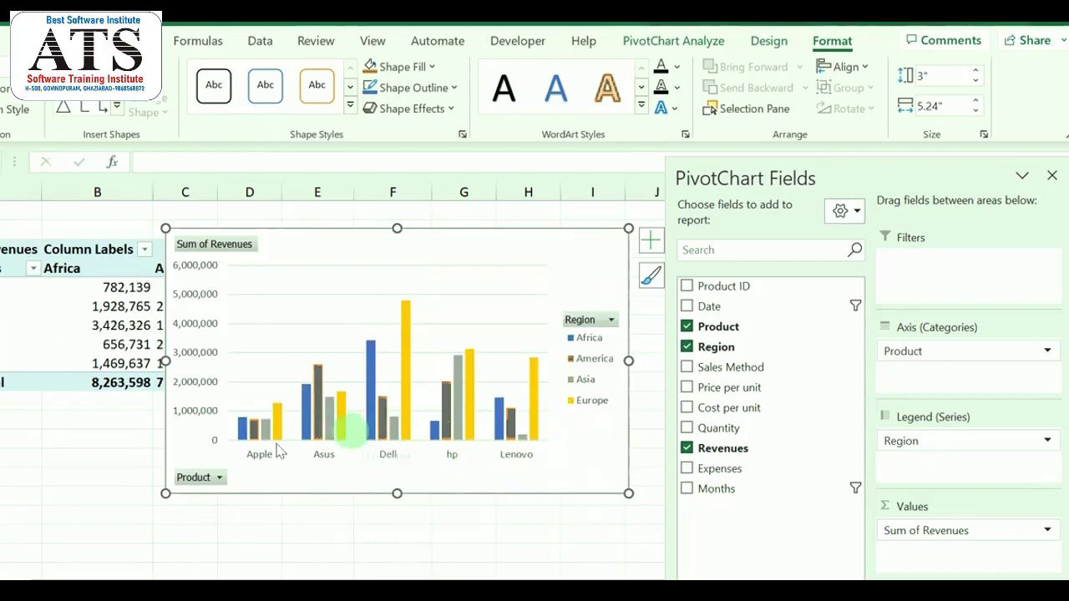
- Filter the PivotChart's Region series to only Asia and Europe
click(608, 322)
click(405, 421)
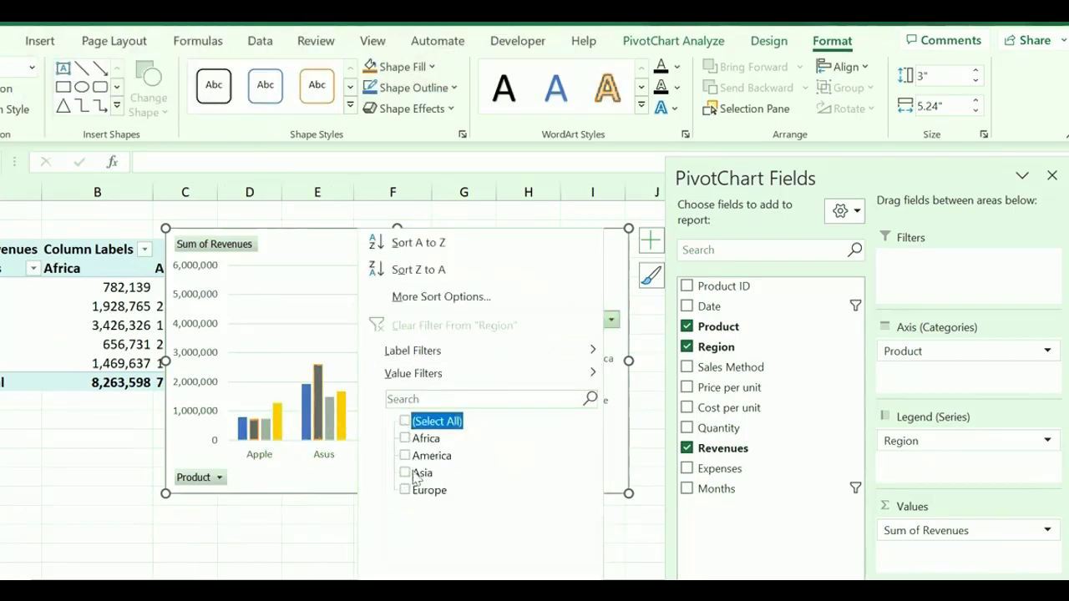
click(405, 491)
click(456, 575)
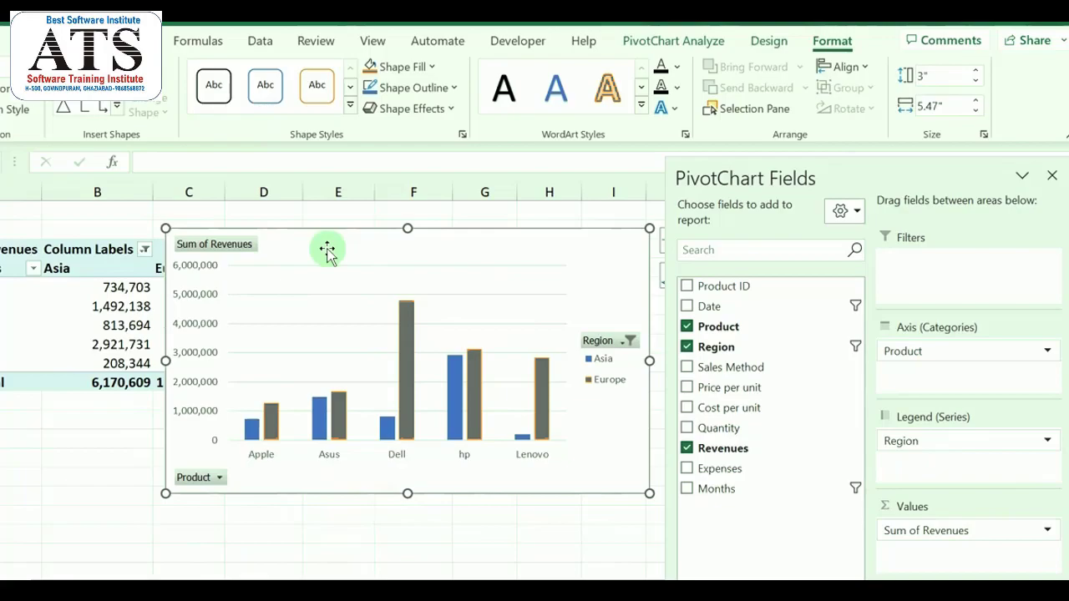
- Delete the PivotChart and remove all fields from the PivotTable
key(Delete)
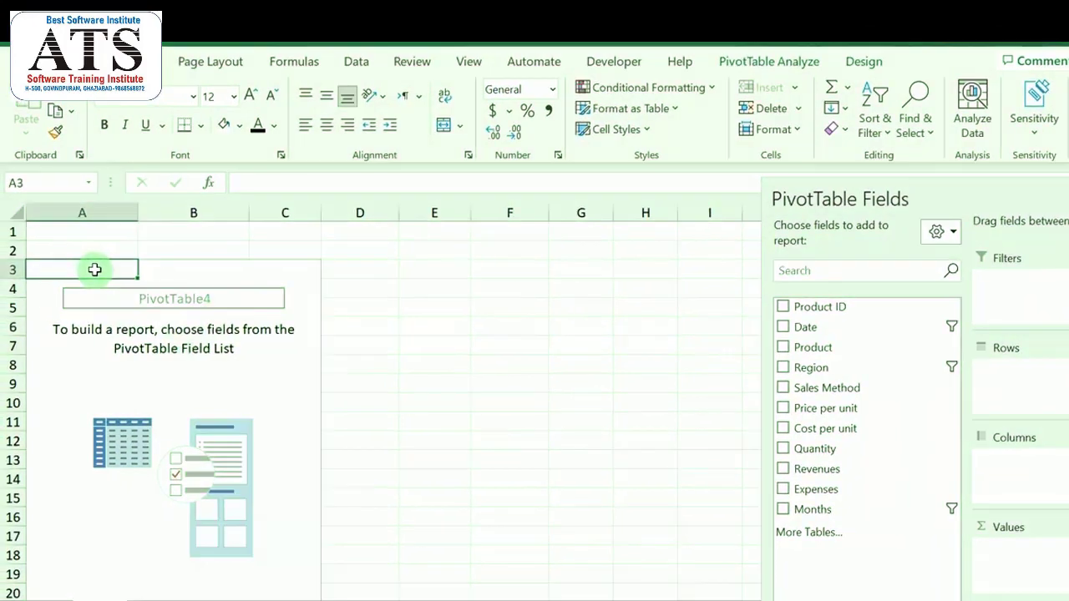
click(489, 345)
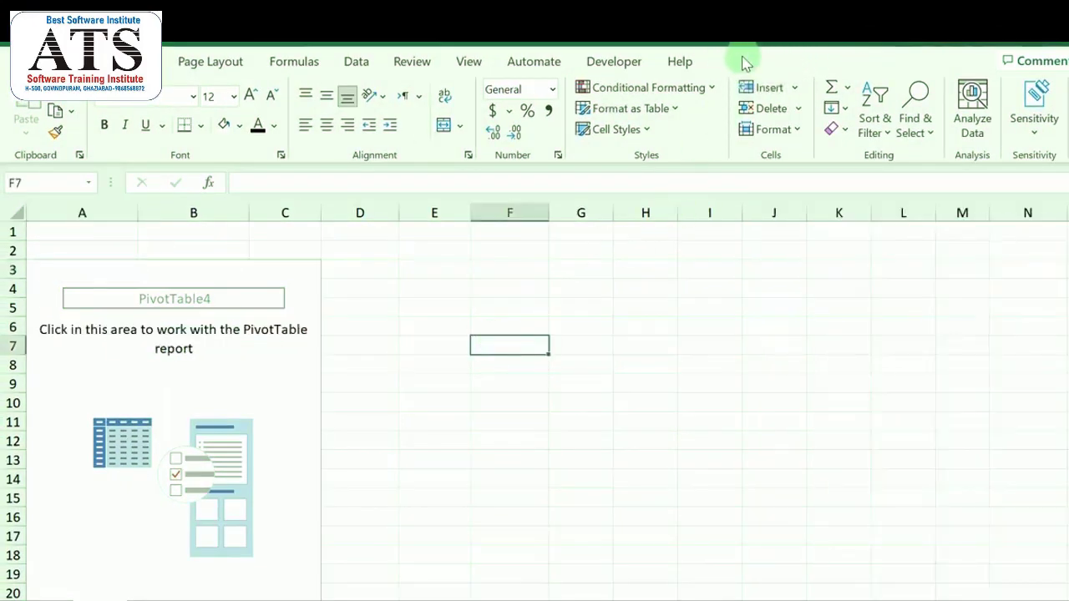
click(44, 282)
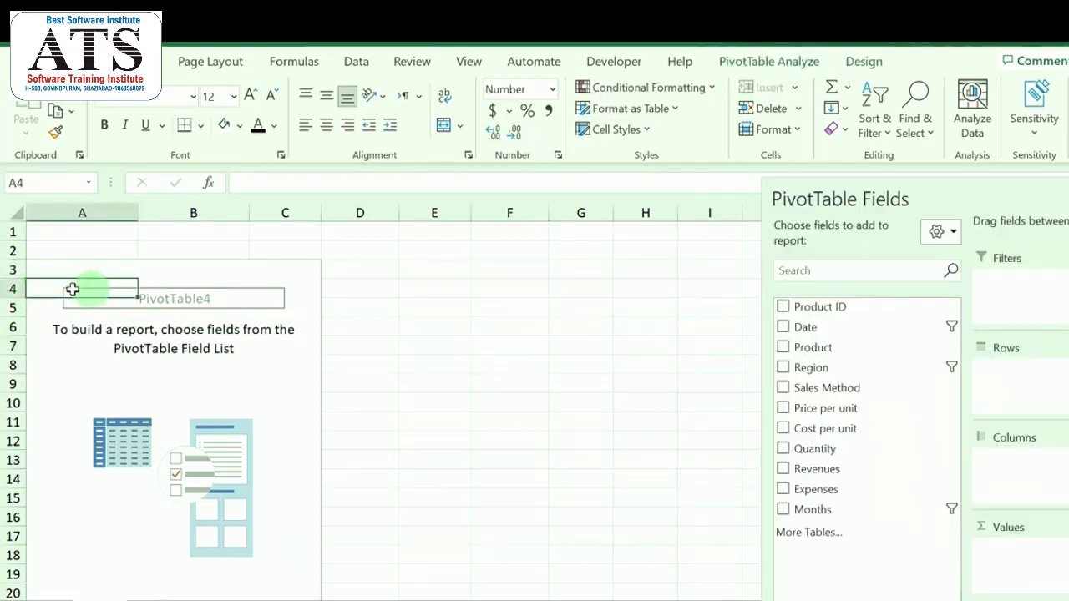
- Start a new calculated field named Profit in the empty PivotTable
click(770, 63)
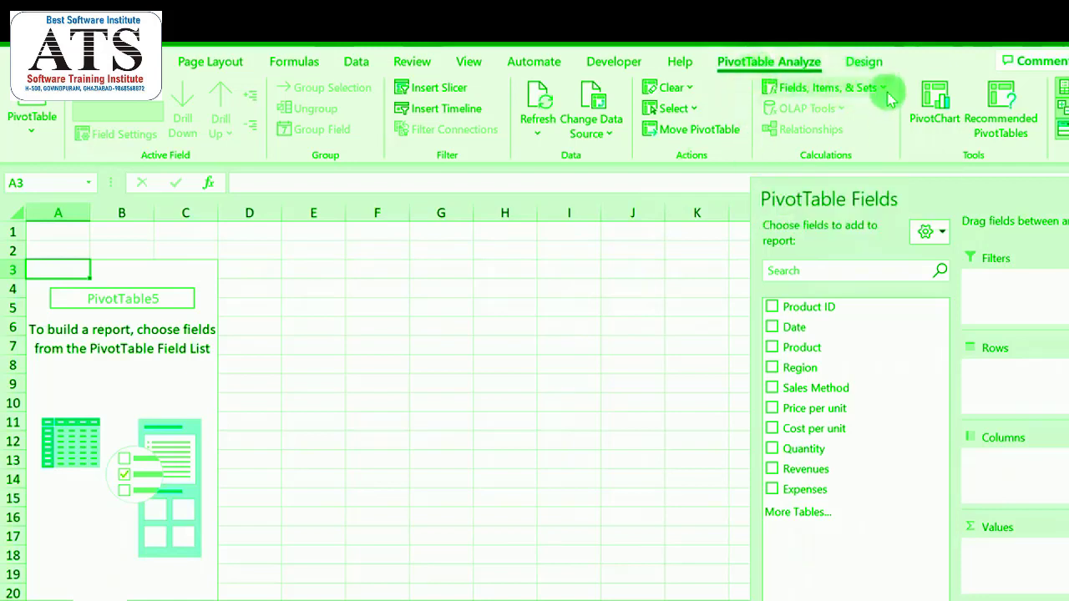
click(875, 90)
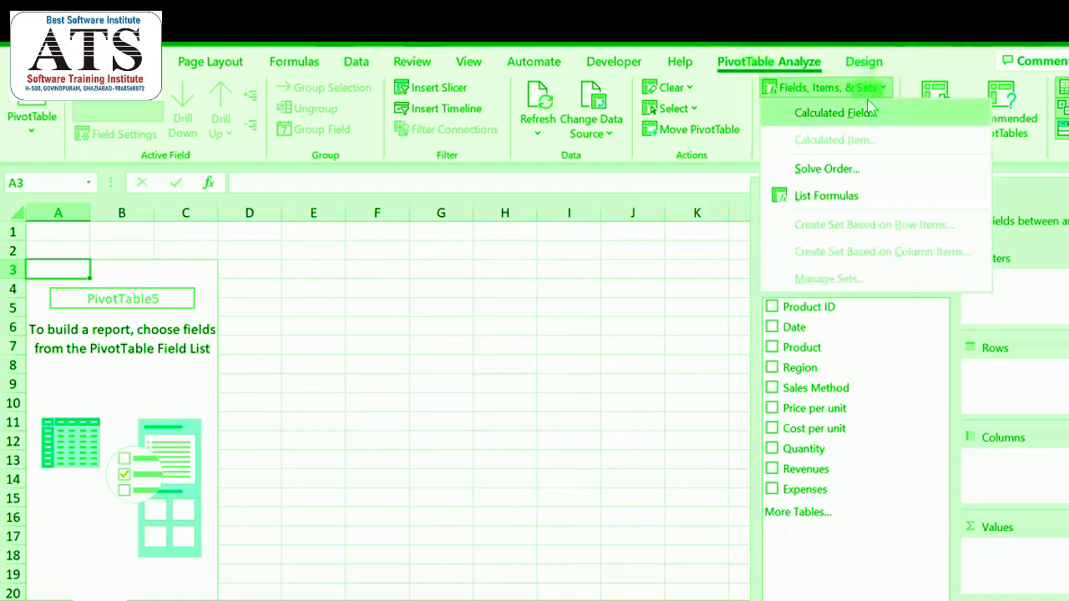
click(825, 126)
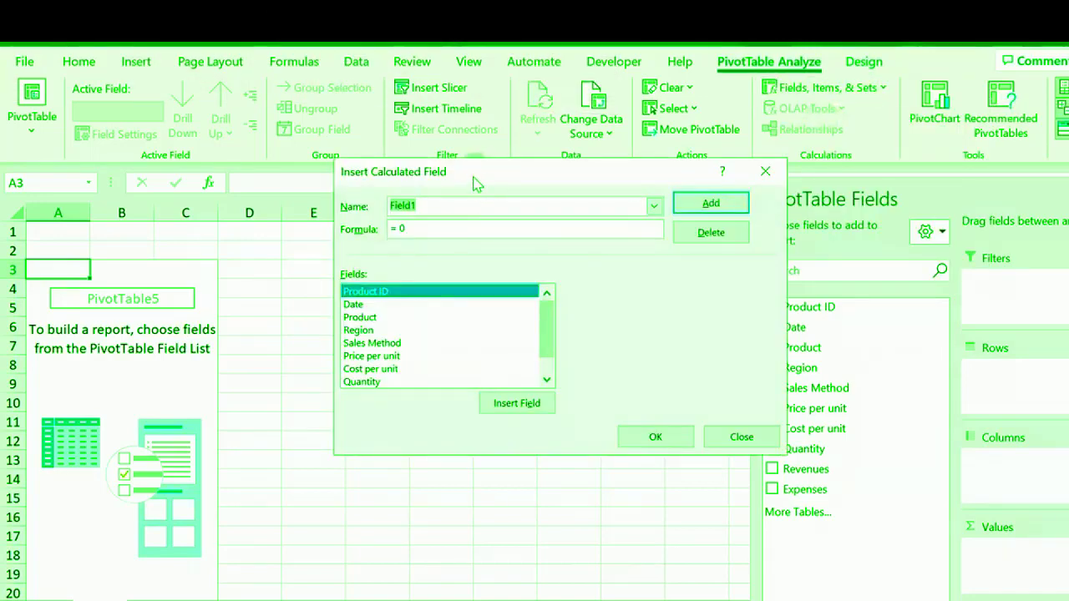
drag(476, 184, 436, 261)
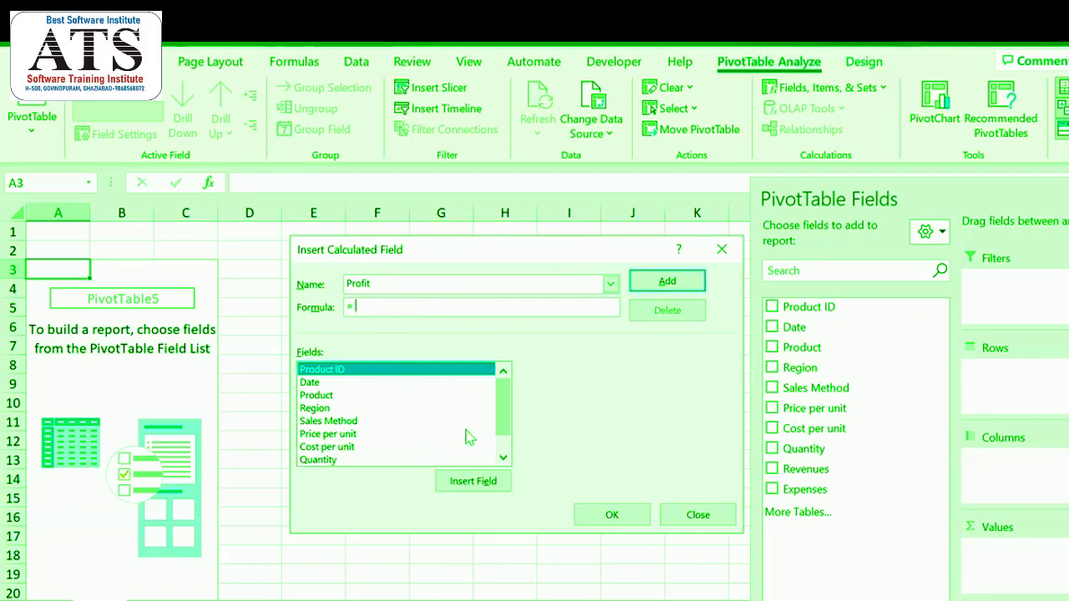
- Define the Profit formula as Revenues - Expenses and add the calculated field to the PivotTable
drag(502, 418, 503, 447)
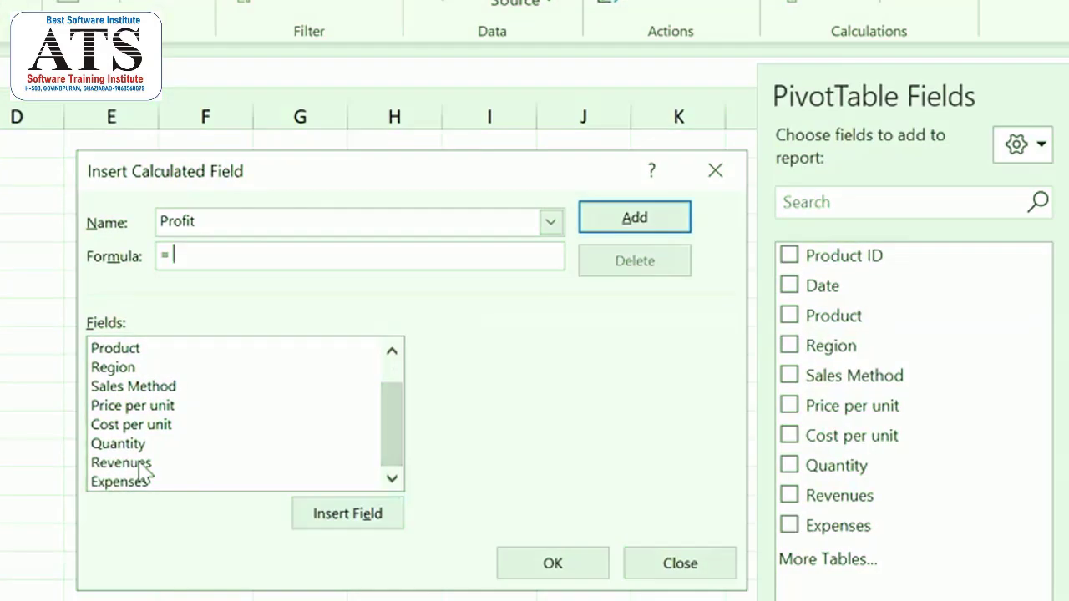
double_click(139, 461)
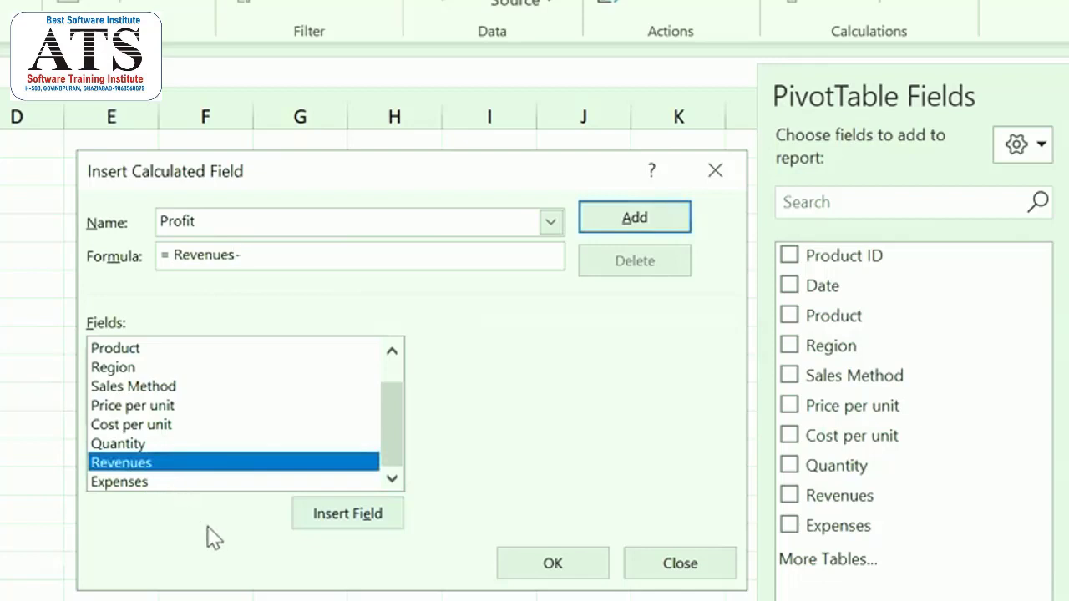
click(142, 483)
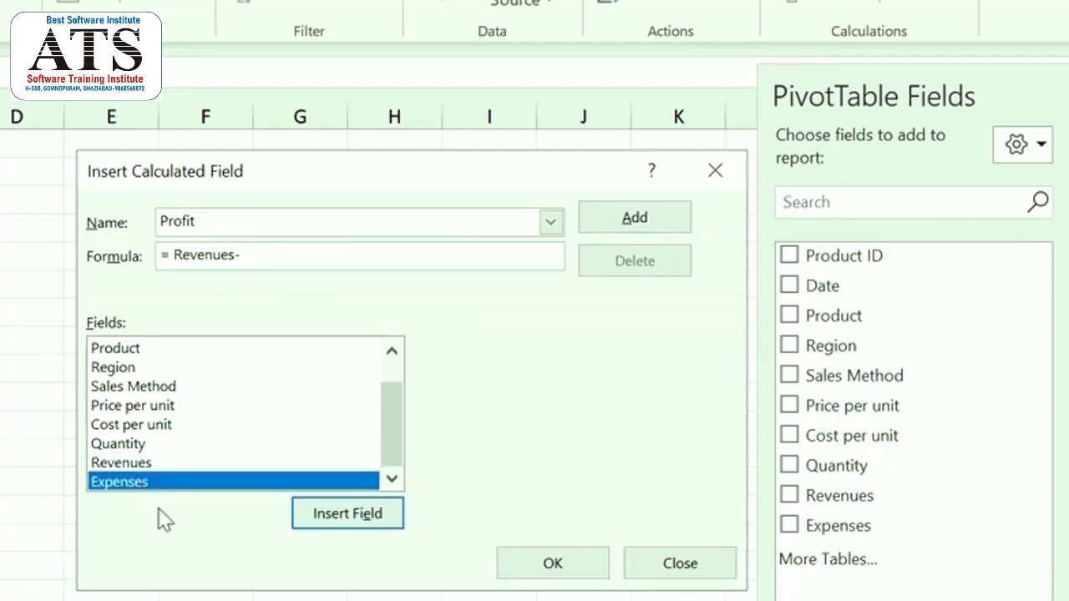
click(330, 521)
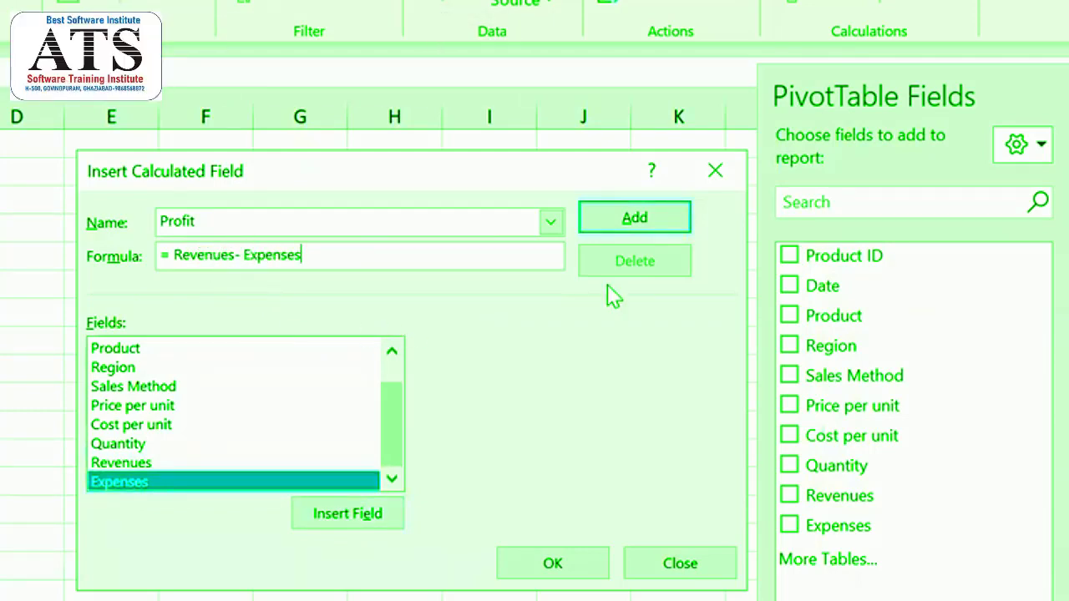
click(628, 219)
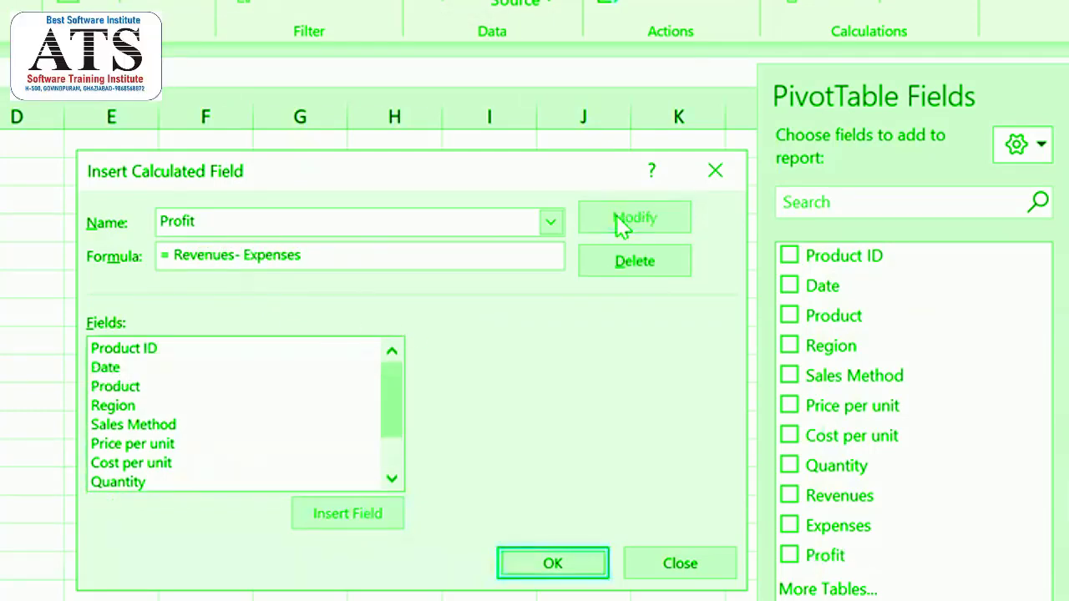
click(553, 563)
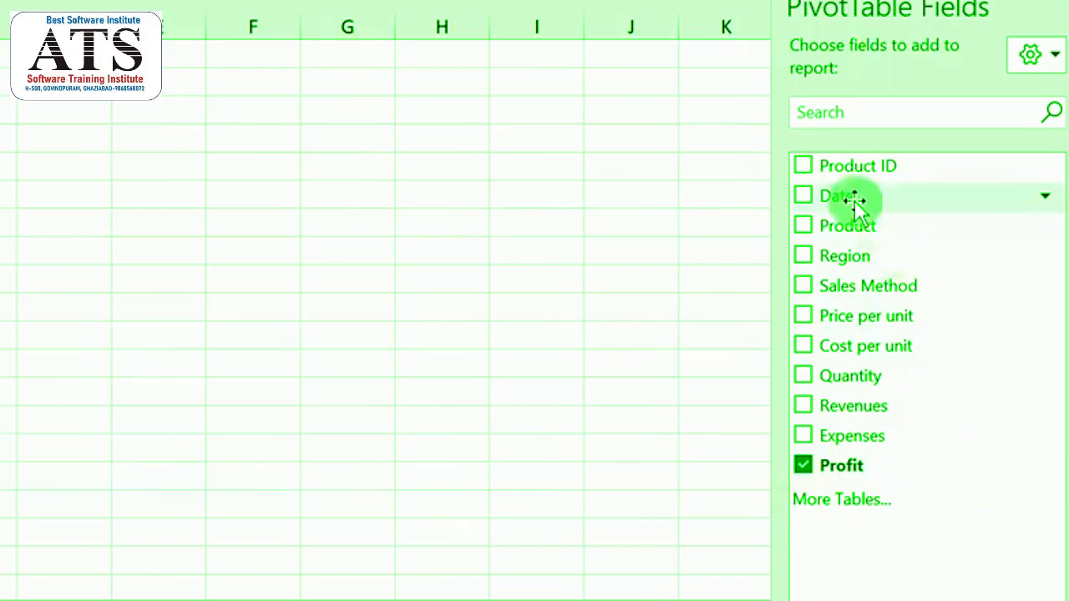
- Add the Date field to the PivotTable's rows and group the dates by Months and Quarters only
drag(855, 202, 1068, 451)
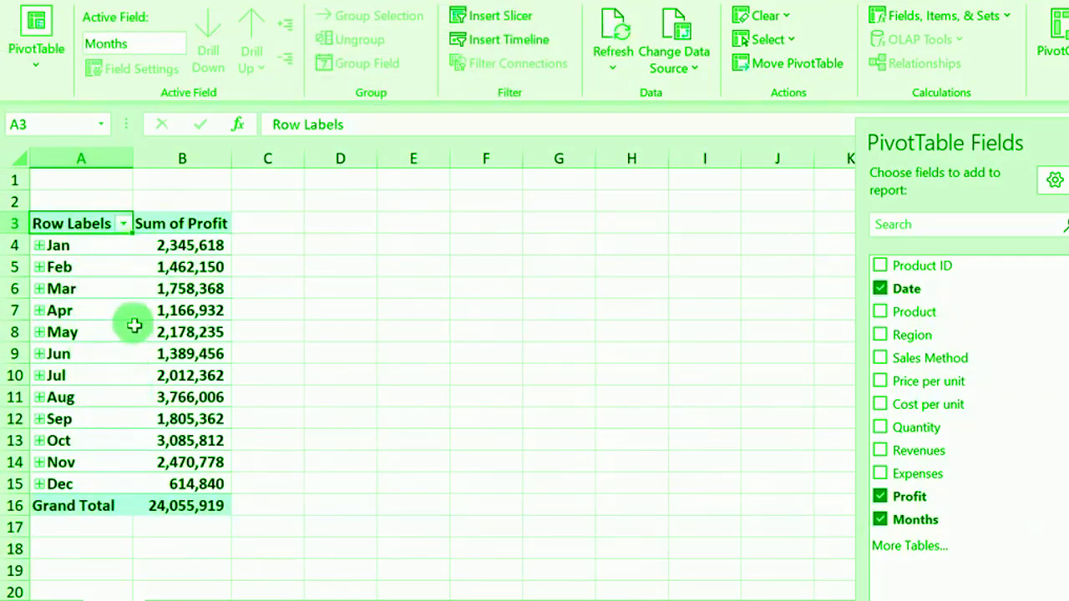
click(102, 266)
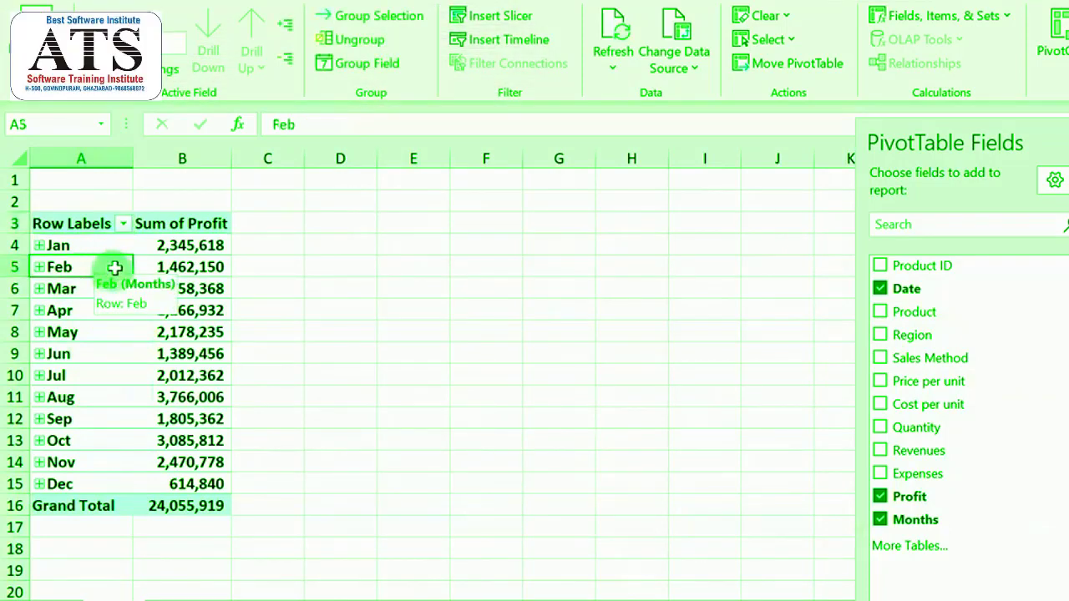
right_click(89, 269)
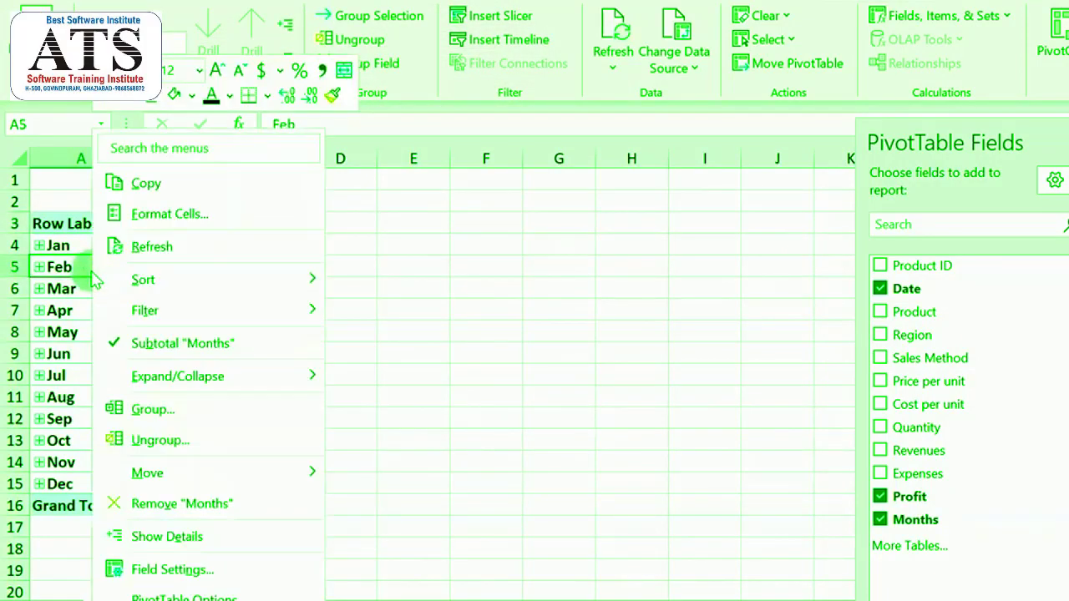
click(150, 409)
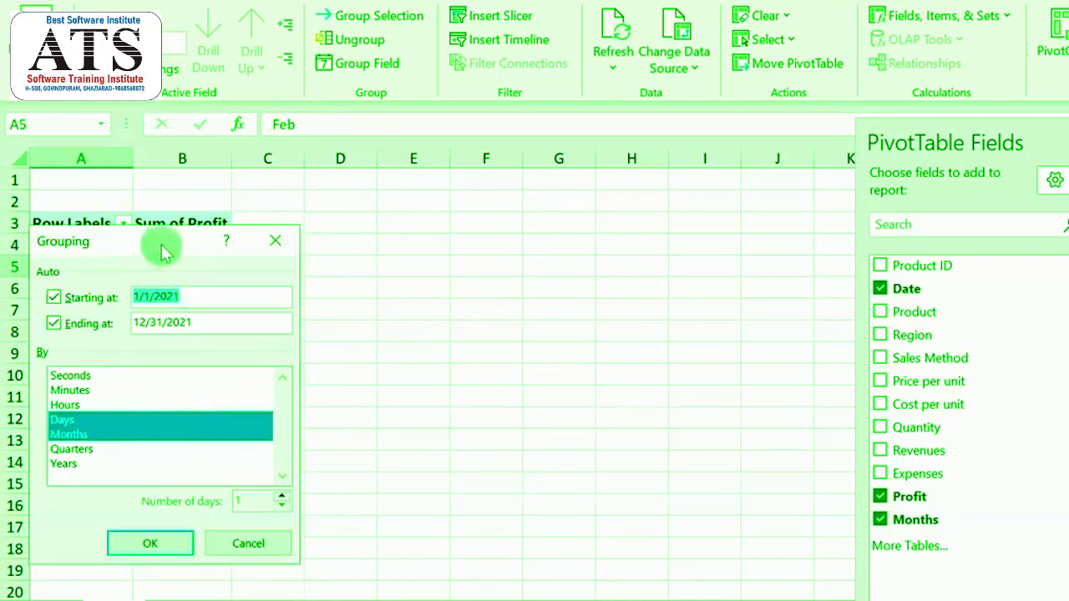
drag(167, 251, 485, 224)
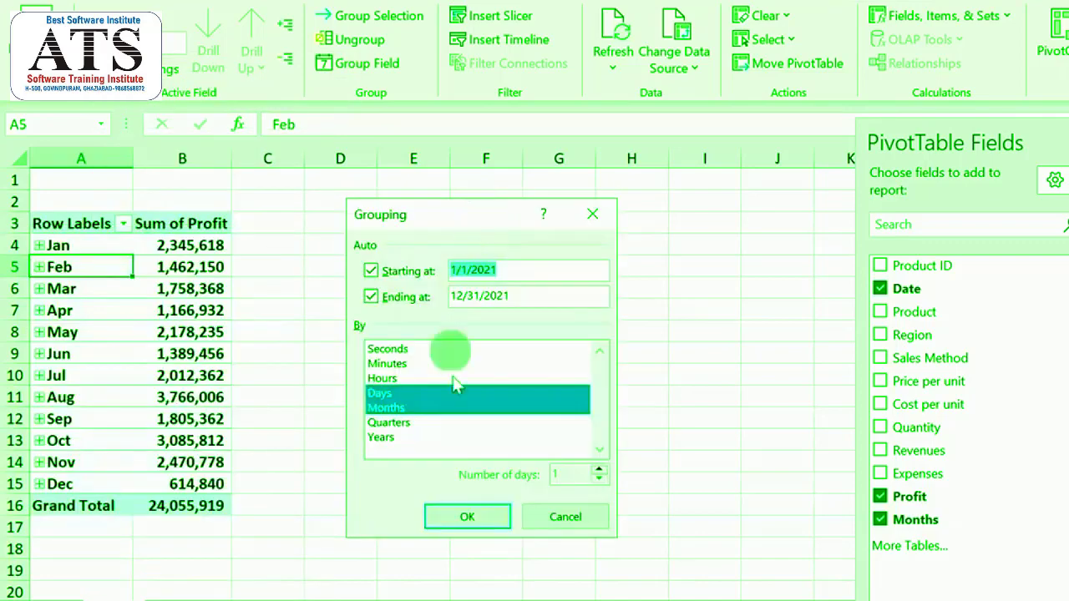
click(386, 394)
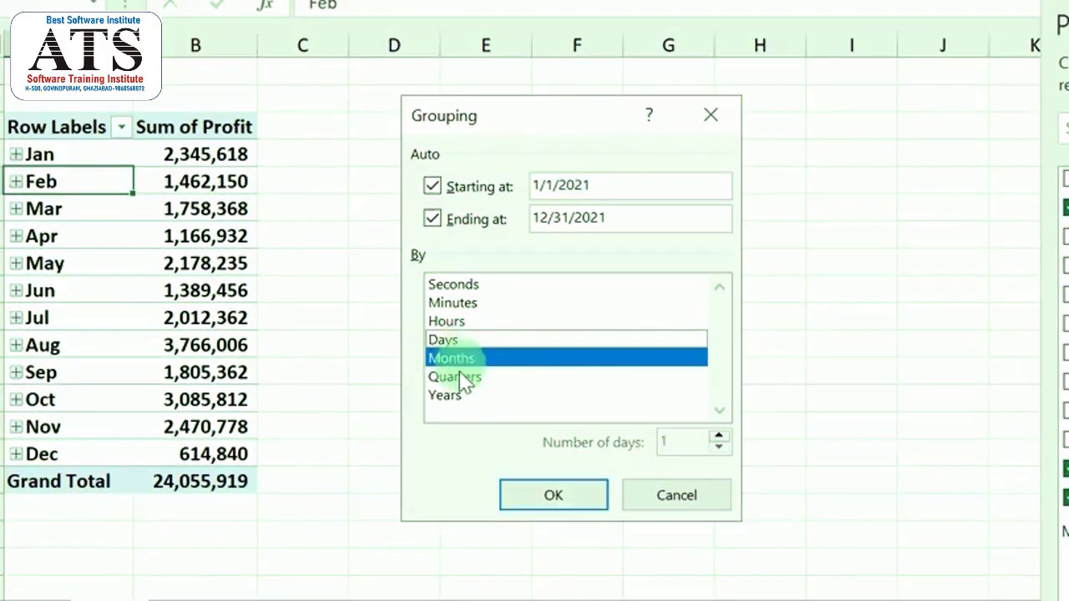
click(509, 377)
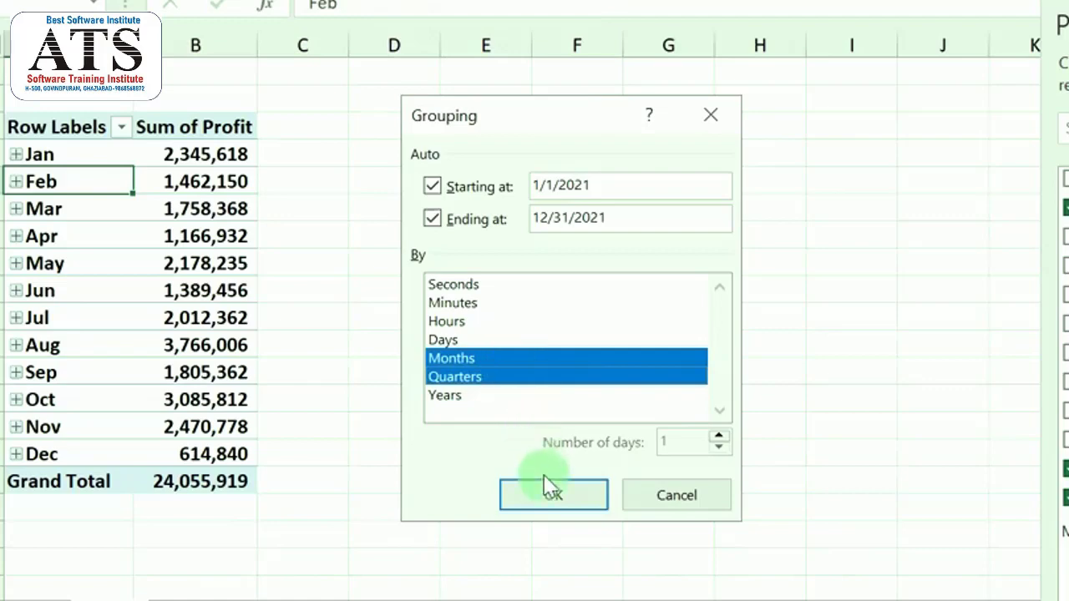
click(551, 498)
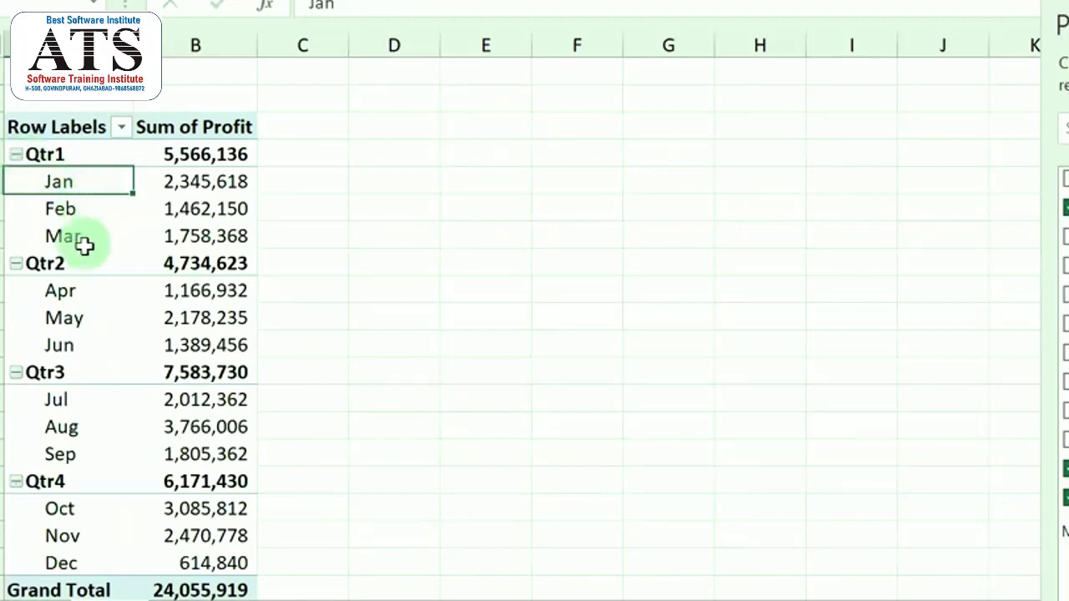
- Collapse the Qtr1 group in the PivotTable's row labels to hide its months
scroll(114, 352, down, 2)
scroll(115, 355, up, 3)
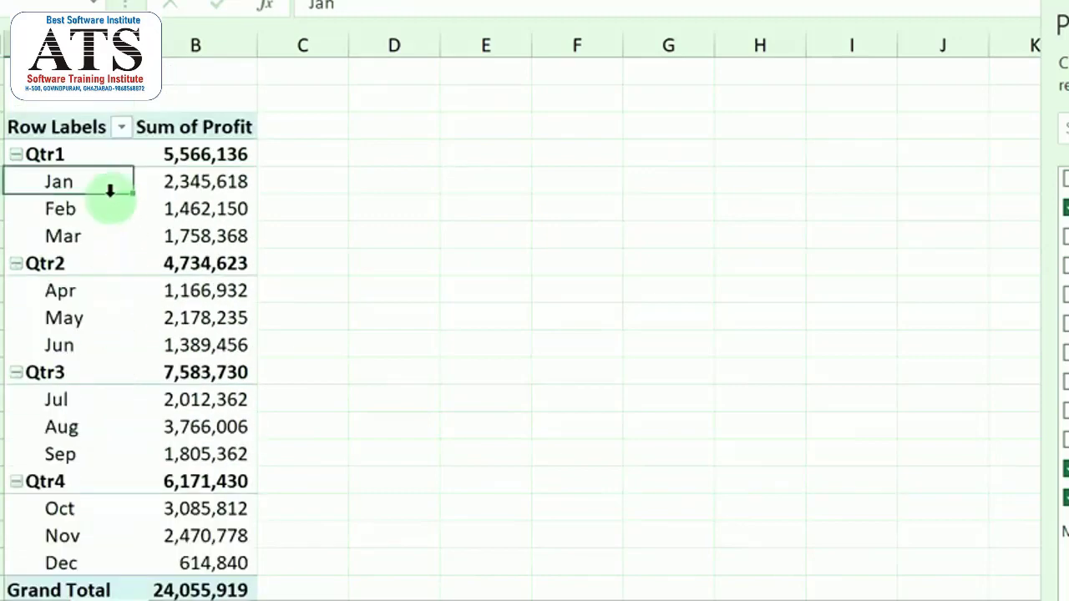
click(100, 236)
right_click(93, 214)
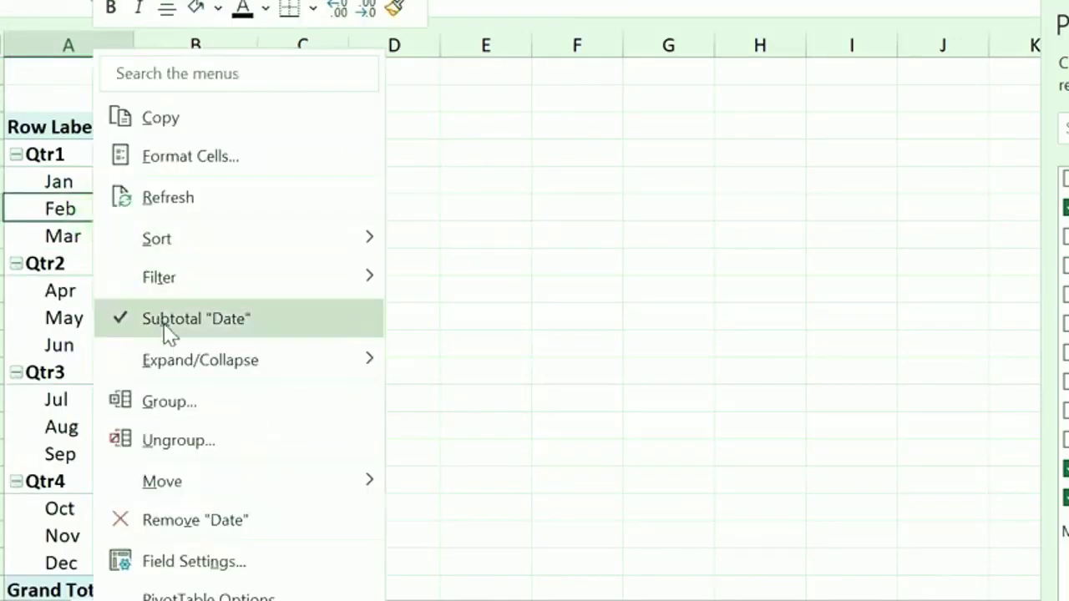
mouse_move(240, 368)
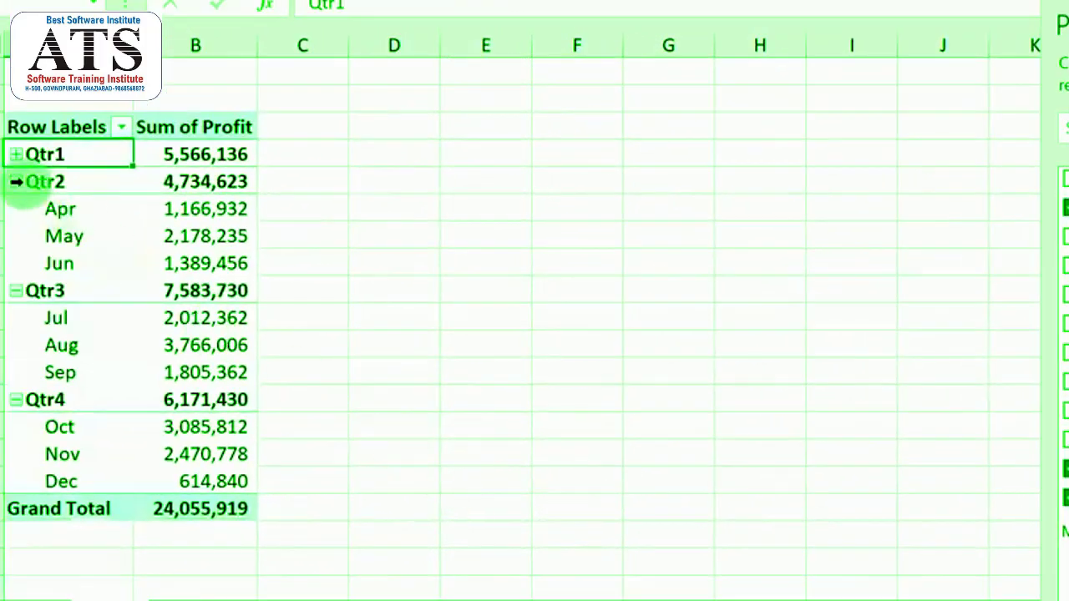
- Collapse the Qtr2, Qtr3 and Qtr4 groups in the PivotTable's row labels to hide their months
click(17, 181)
click(29, 210)
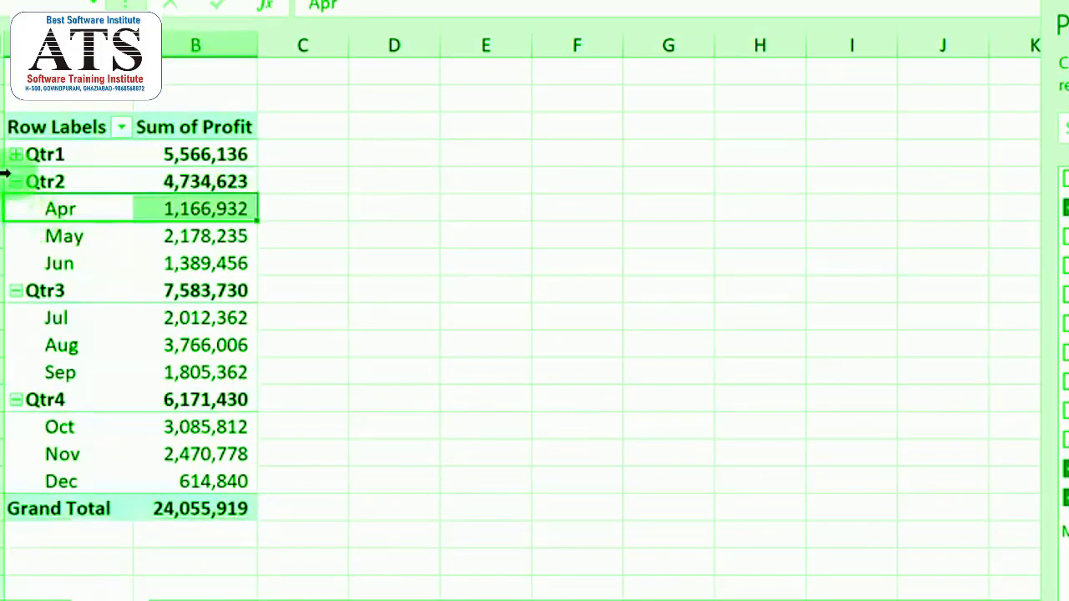
click(16, 290)
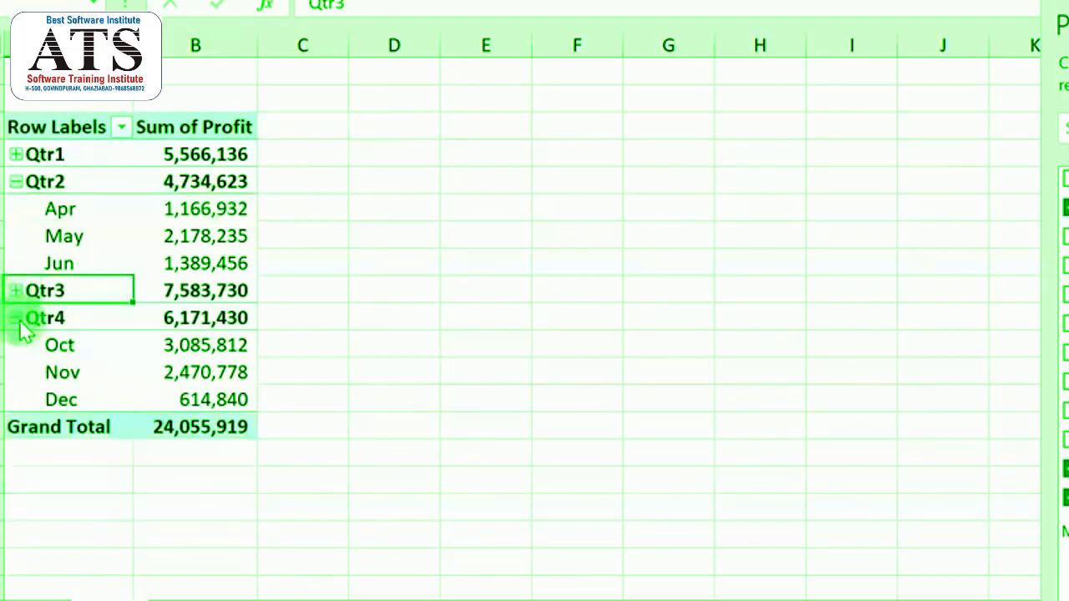
click(16, 318)
click(16, 182)
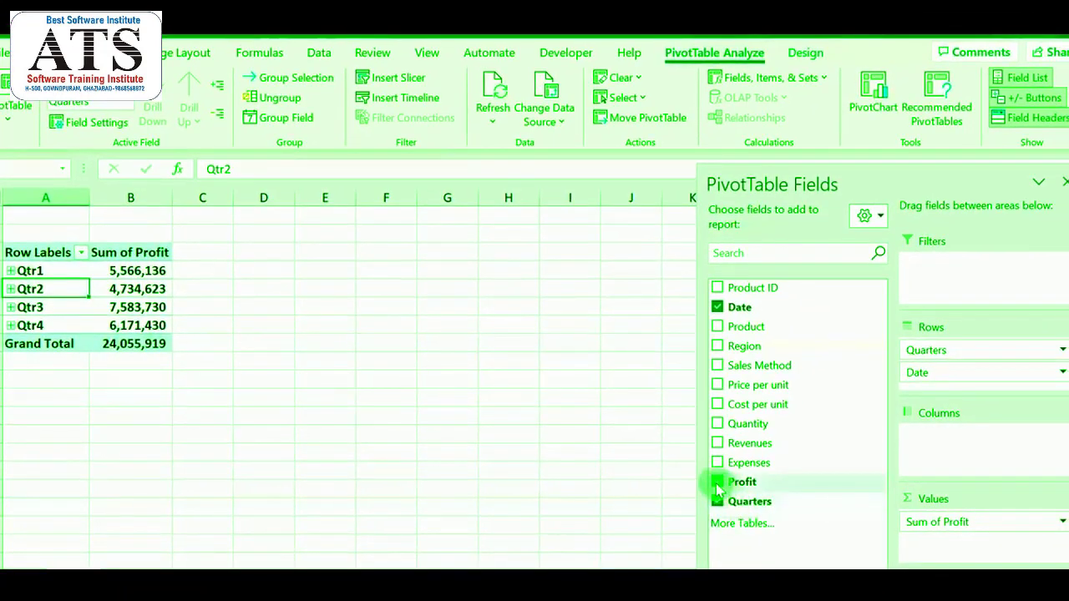
- Replace the PivotTable's Profit, Quarters and Date fields with Revenues as values and Product as rows
click(717, 484)
click(718, 502)
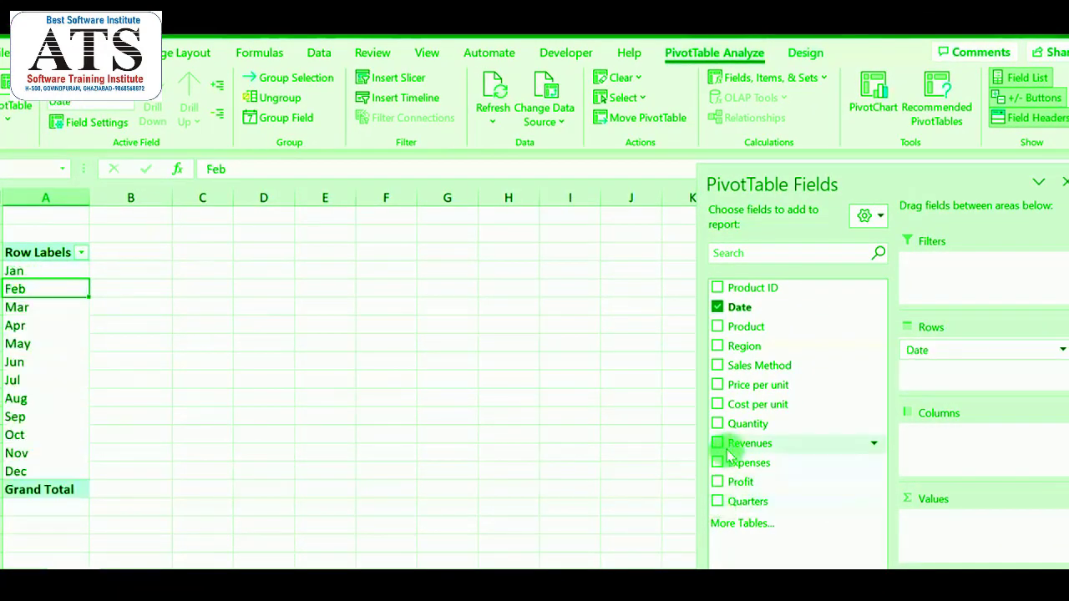
click(717, 307)
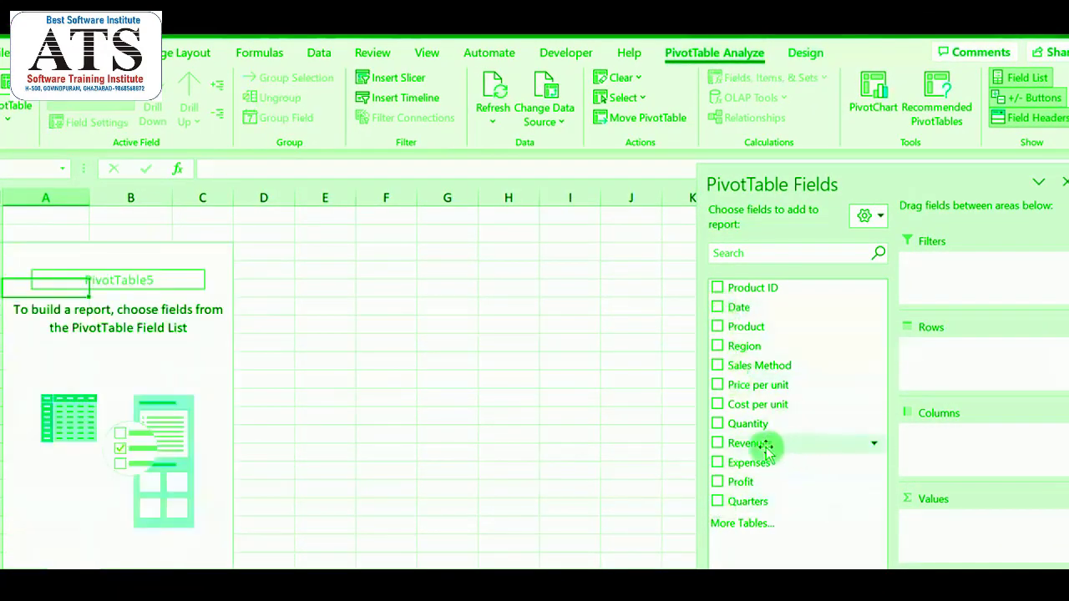
drag(759, 443, 952, 524)
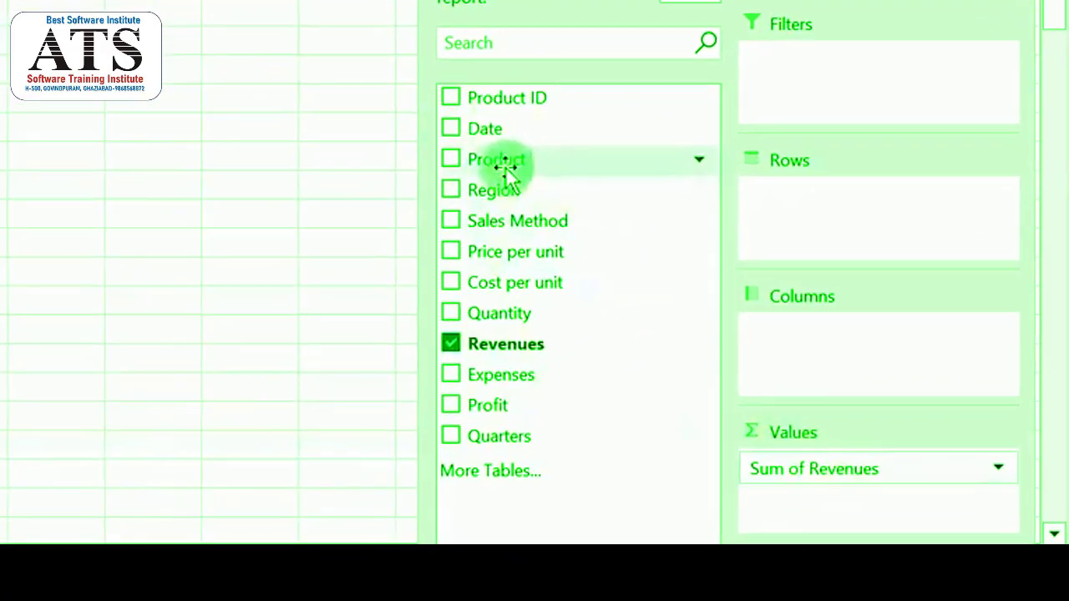
drag(507, 163, 790, 225)
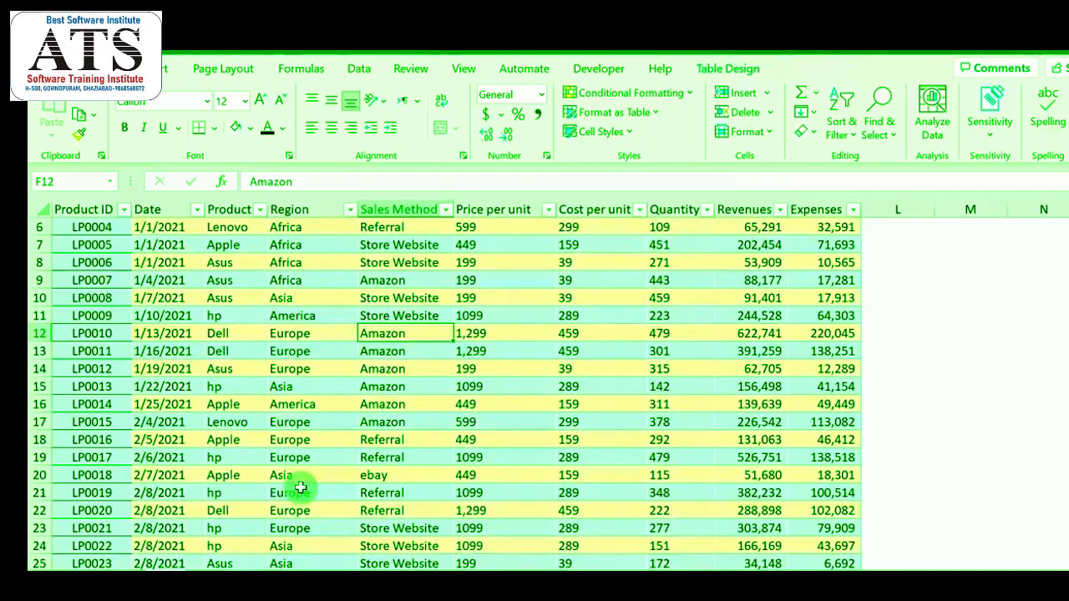
- Copy the last record of the source sales table, LP0199 in row 201, into the empty row 202 below it
scroll(301, 488, down, 20)
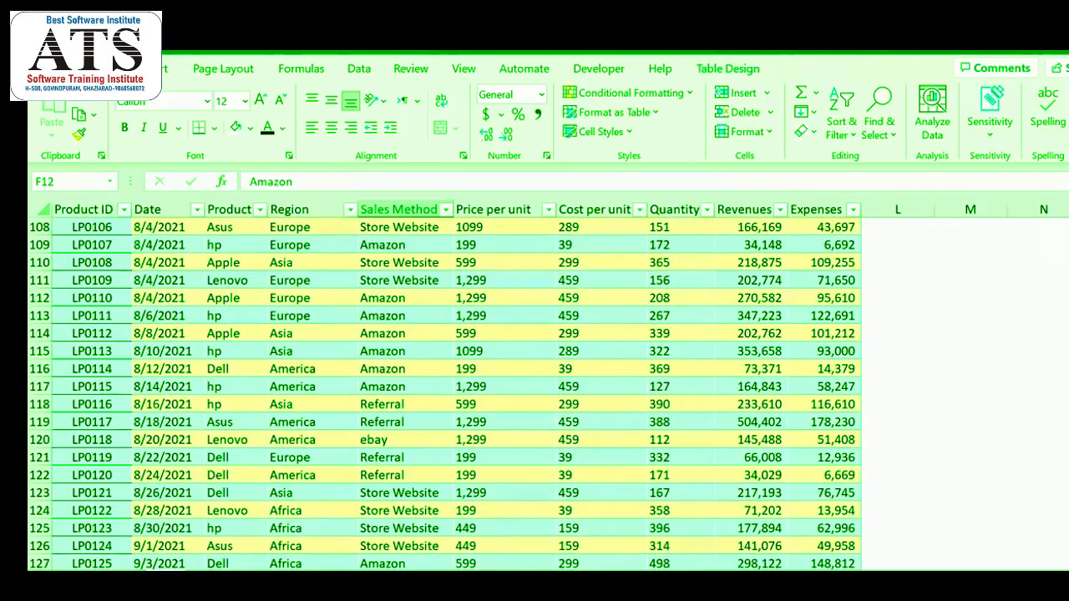
drag(1068, 398, 1068, 535)
drag(89, 261, 814, 258)
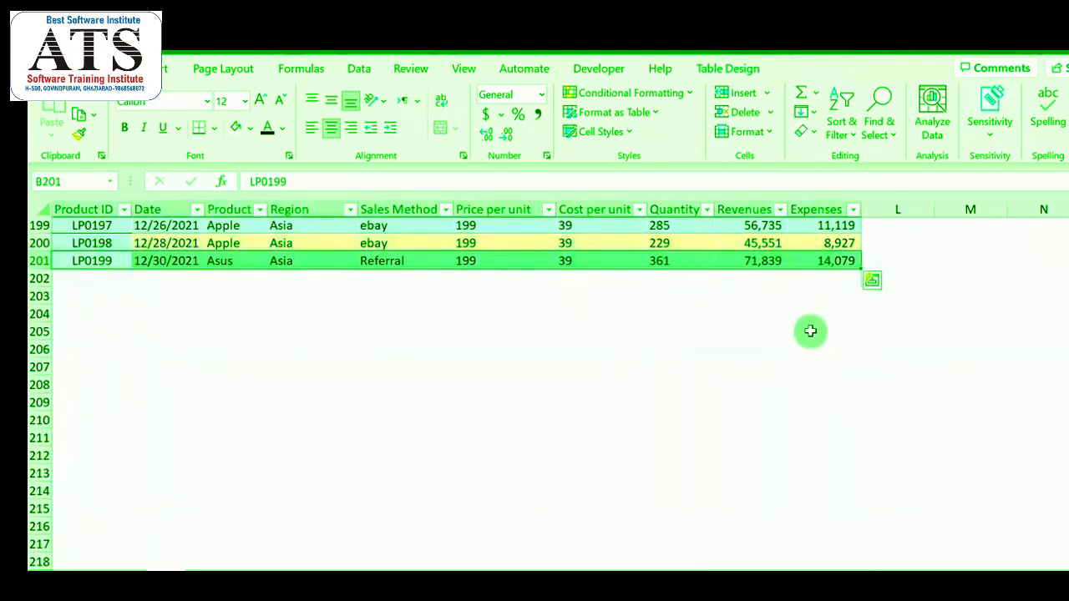
key(ctrl+c)
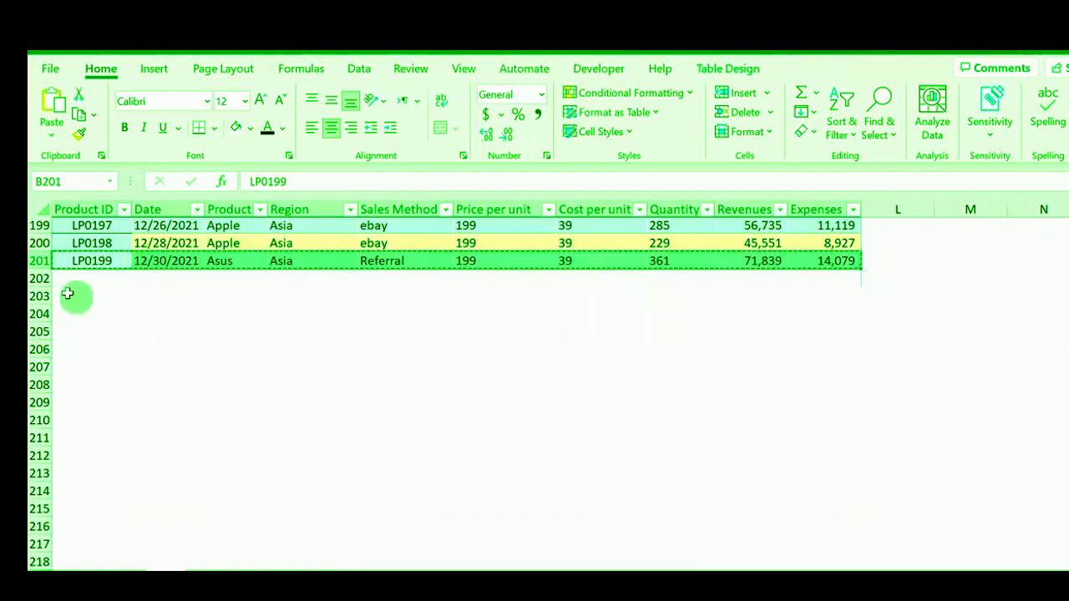
click(70, 281)
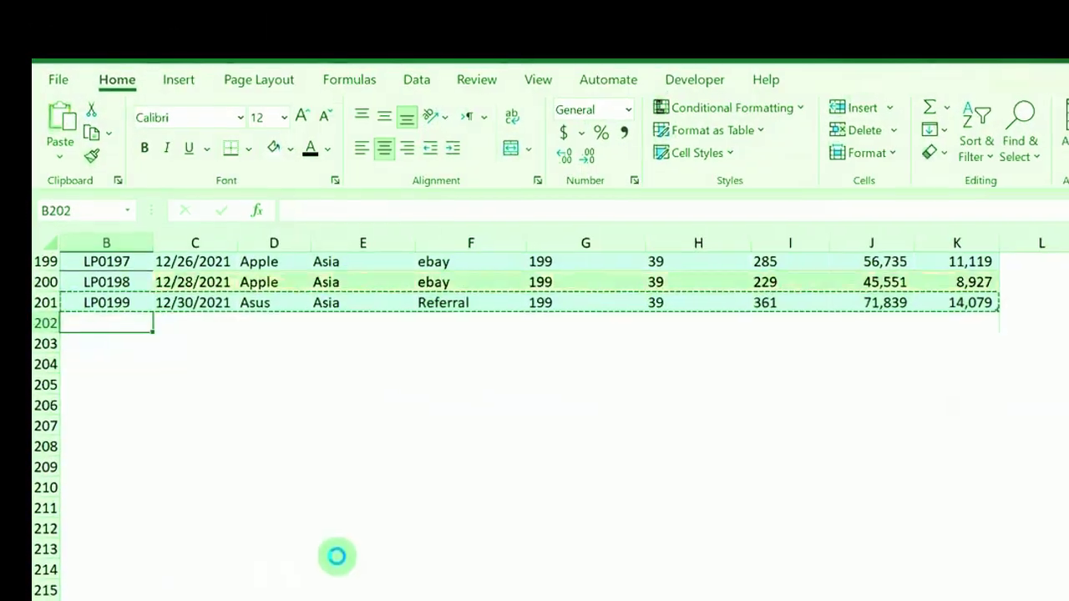
key(ctrl+v)
click(251, 413)
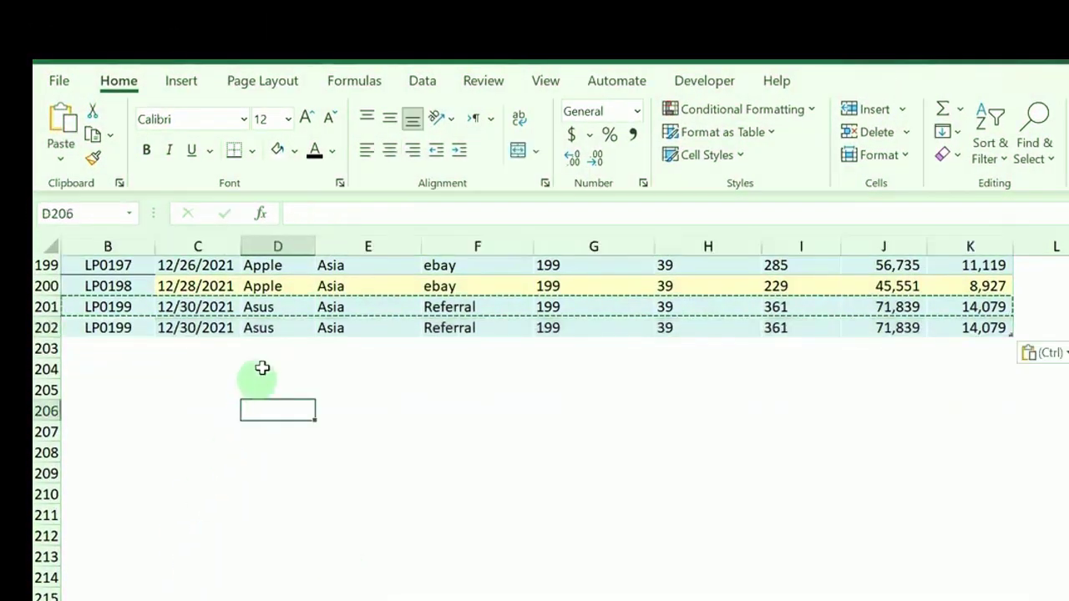
- Change the Product entry in row 202 of the sales table to Aser
click(268, 328)
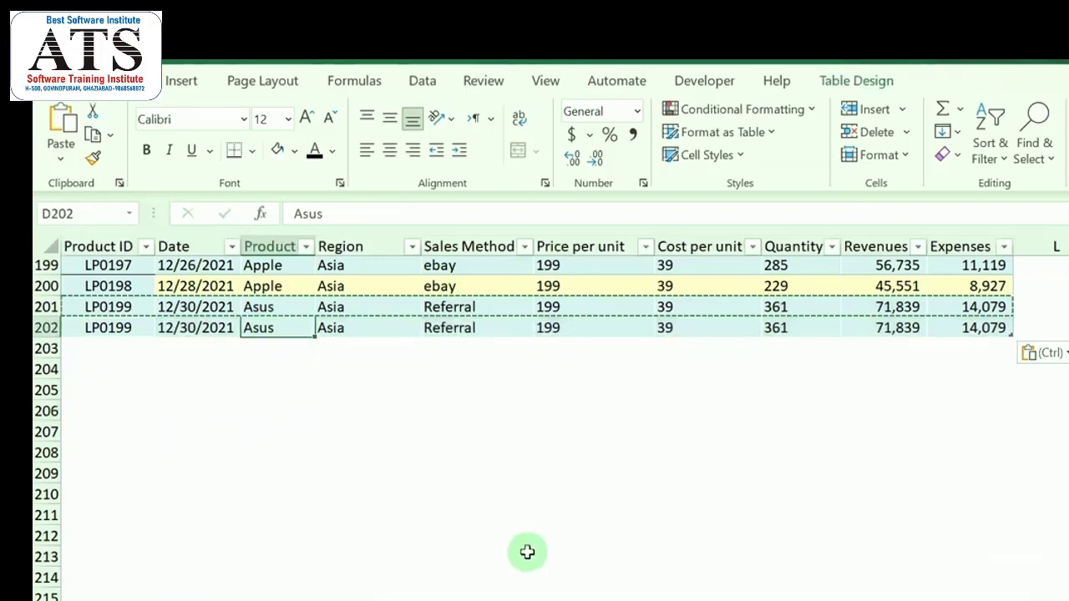
key(F2)
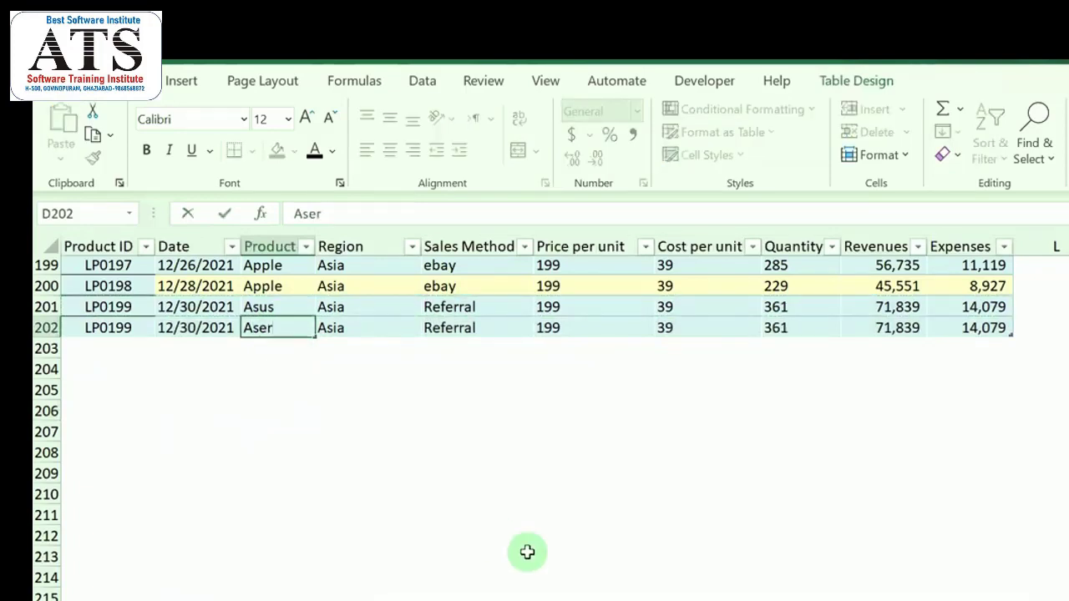
key(Return)
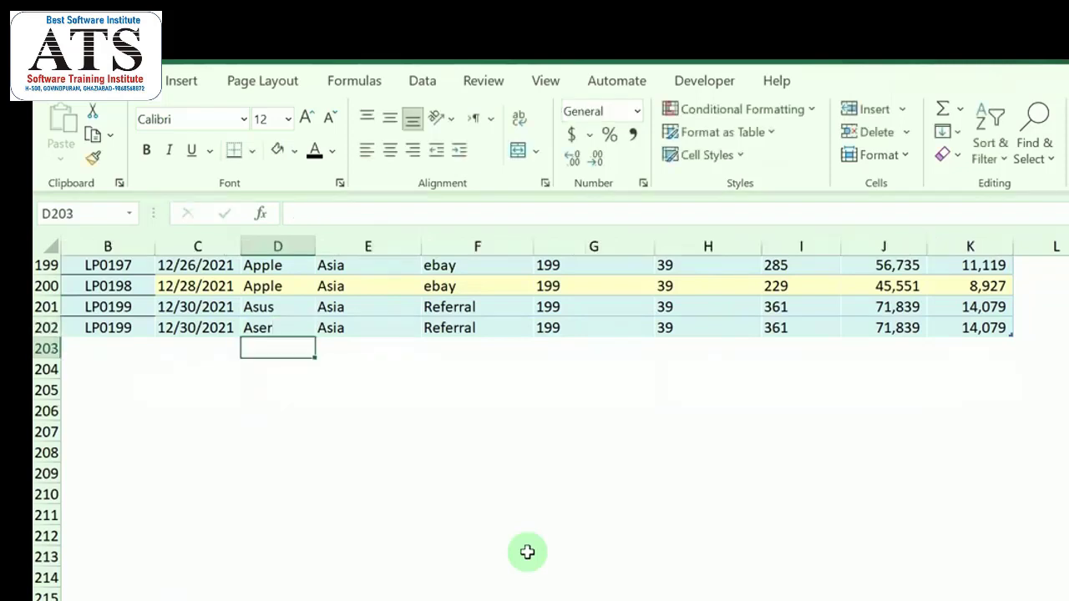
- Remove the Product field from the PivotTable, add it back to the rows, and compare the result with the source table
click(161, 600)
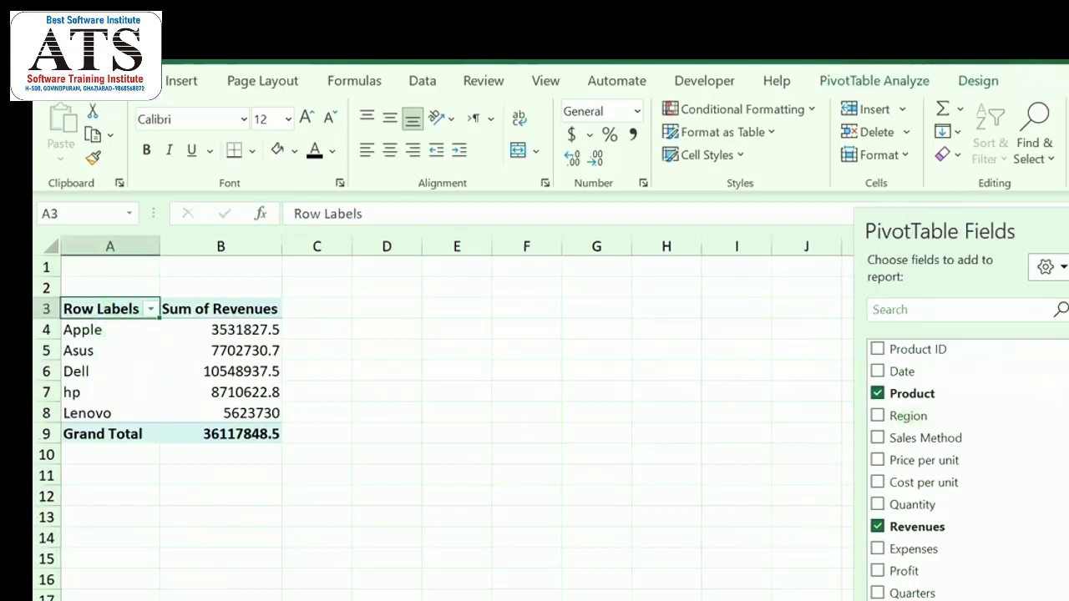
click(877, 394)
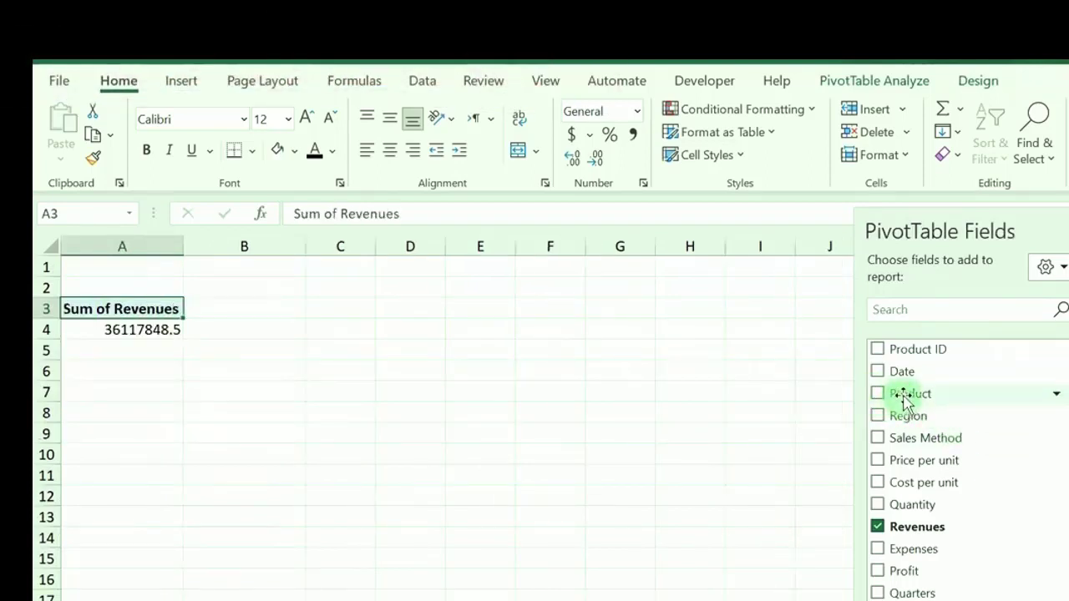
drag(908, 401, 1057, 429)
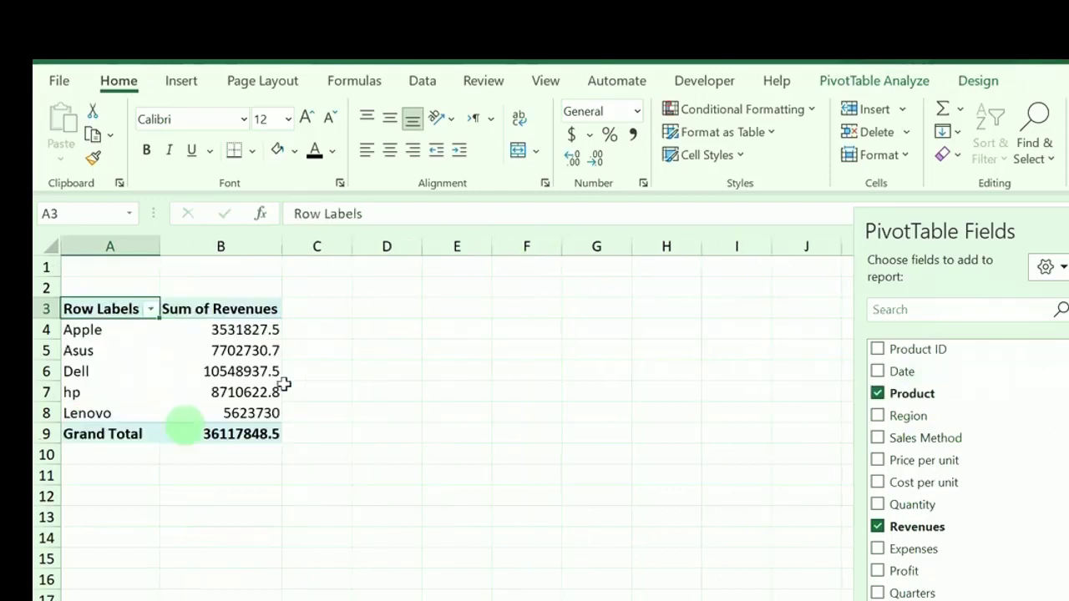
mouse_move(274, 365)
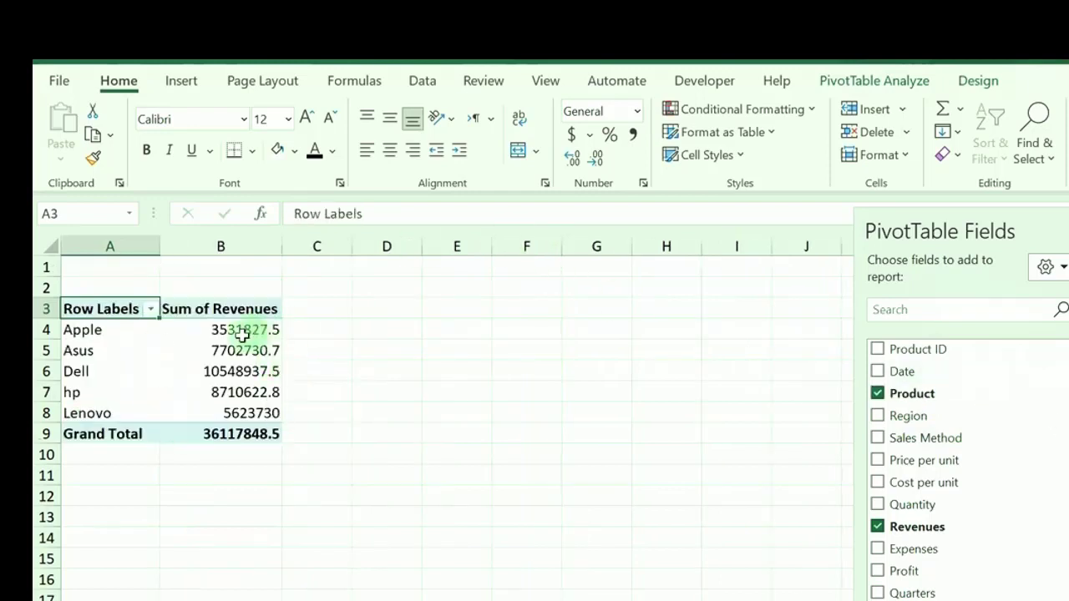
click(227, 600)
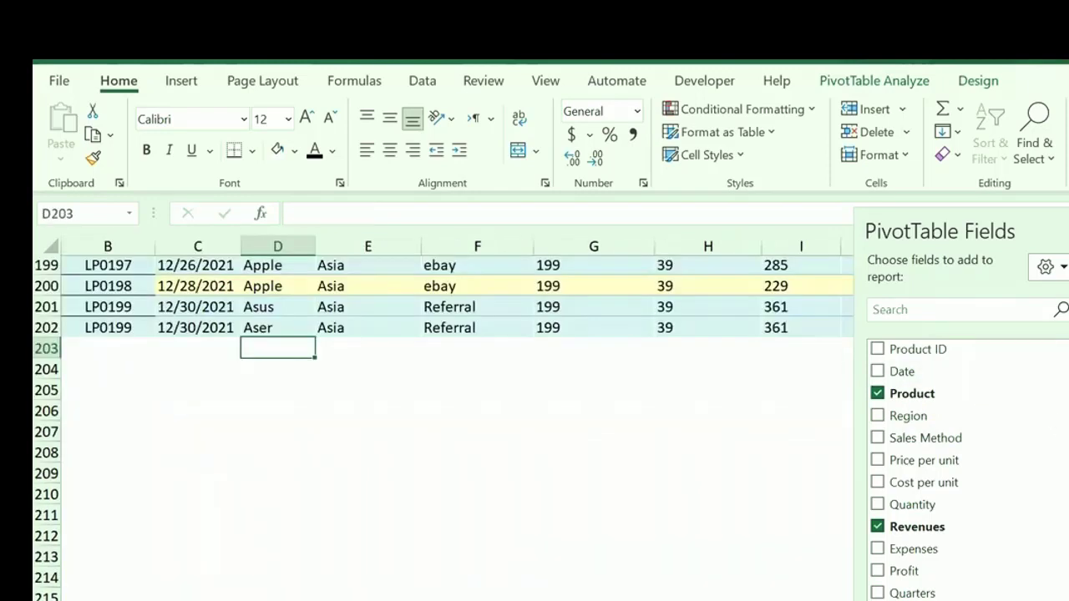
scroll(298, 527, up, 3)
scroll(298, 528, up, 6)
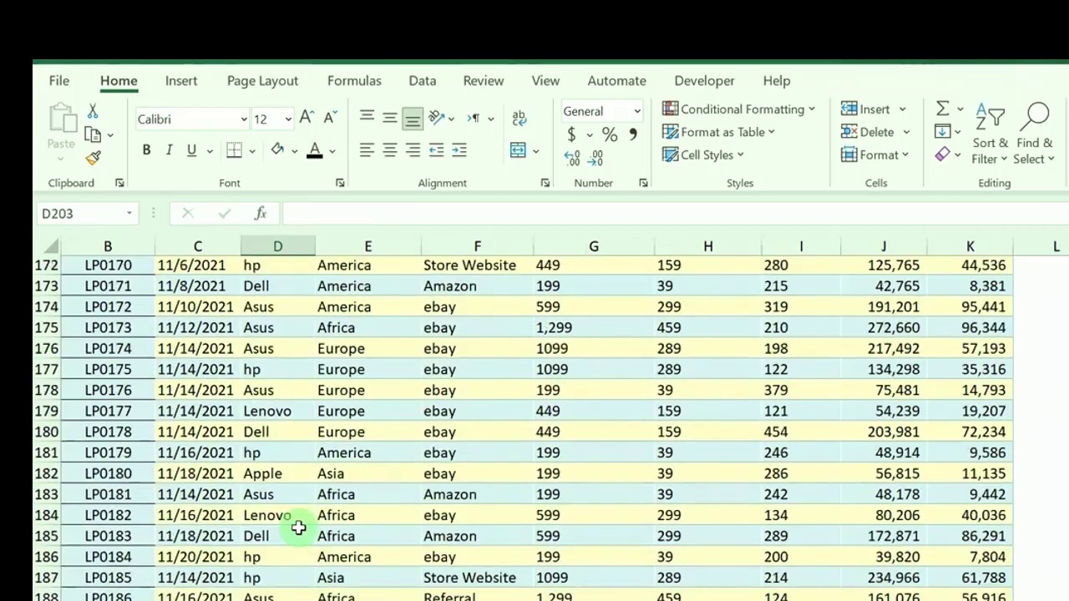
- Refresh the PivotTable from its updated source data and select the Aser row label
click(180, 600)
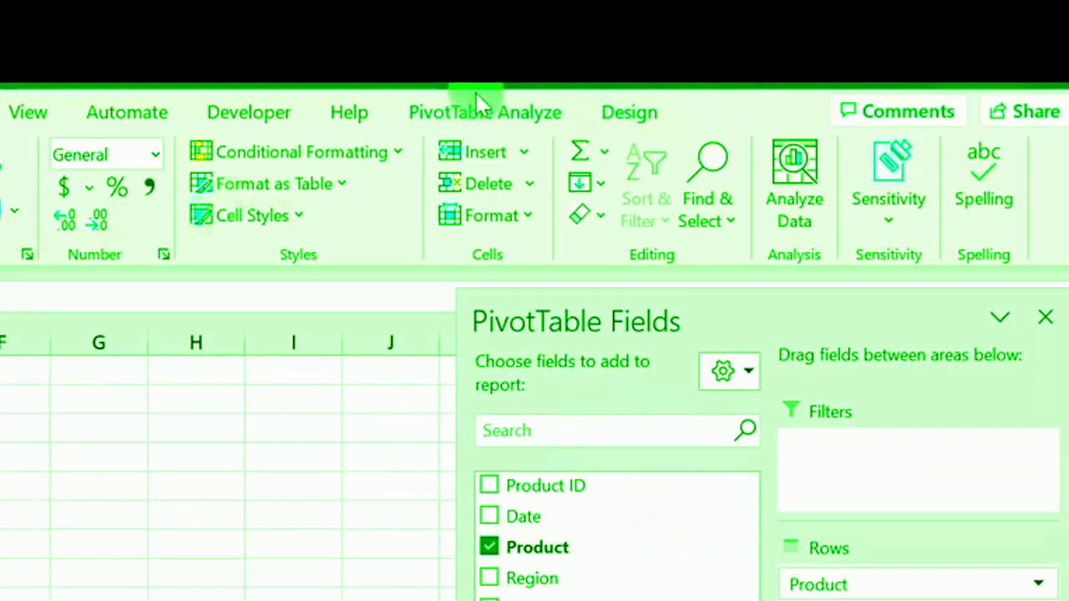
click(474, 112)
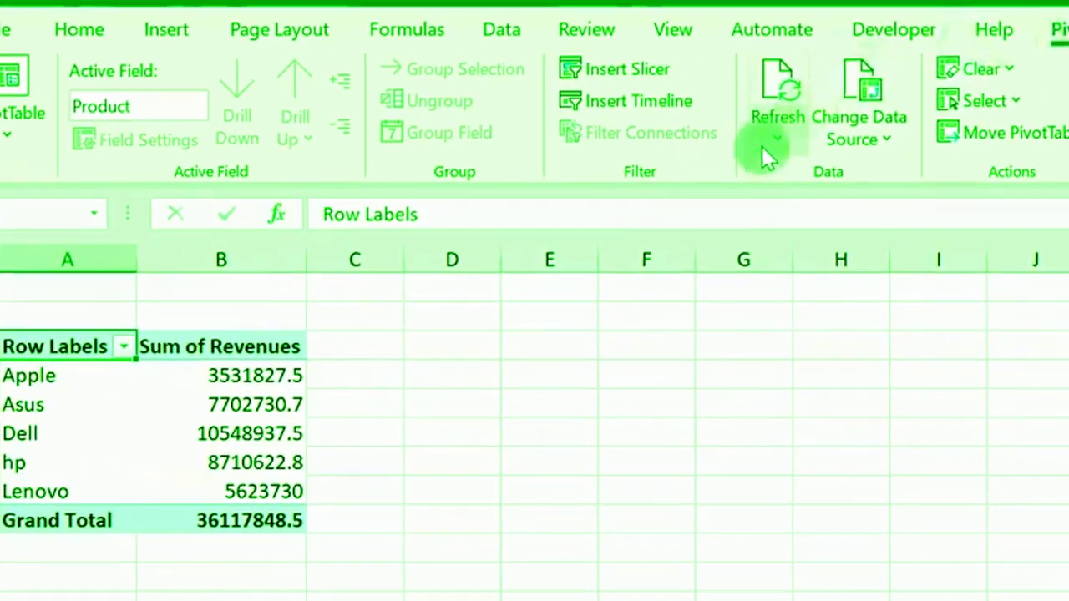
click(132, 220)
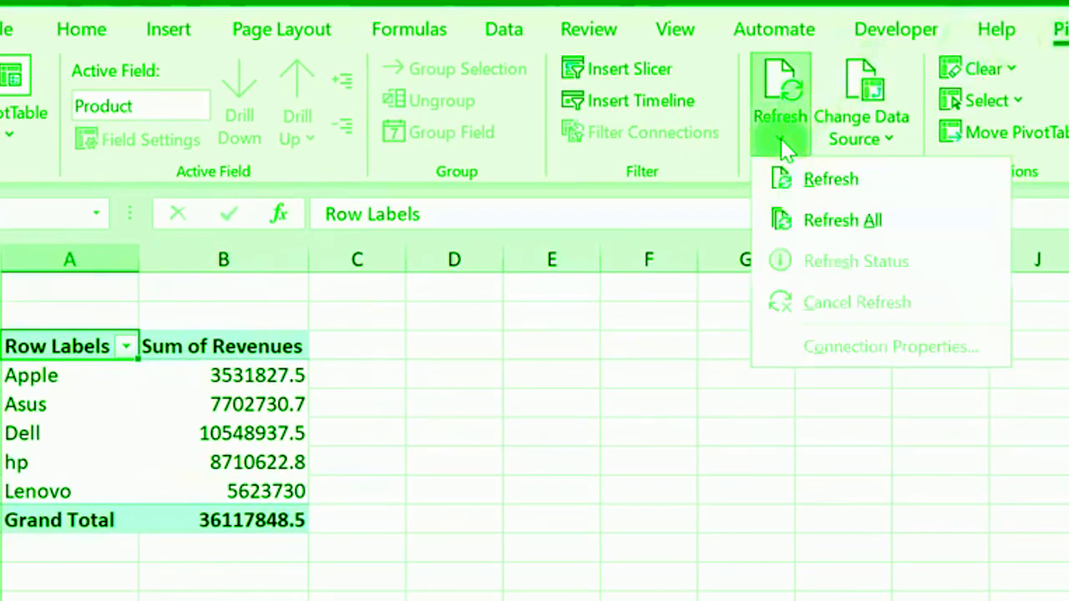
click(816, 190)
click(57, 525)
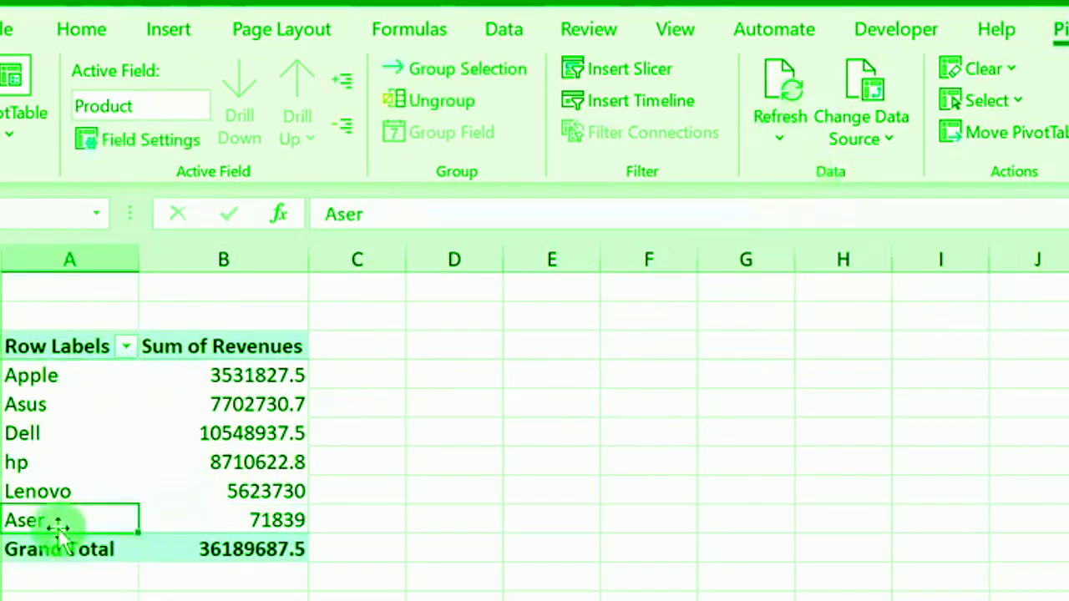